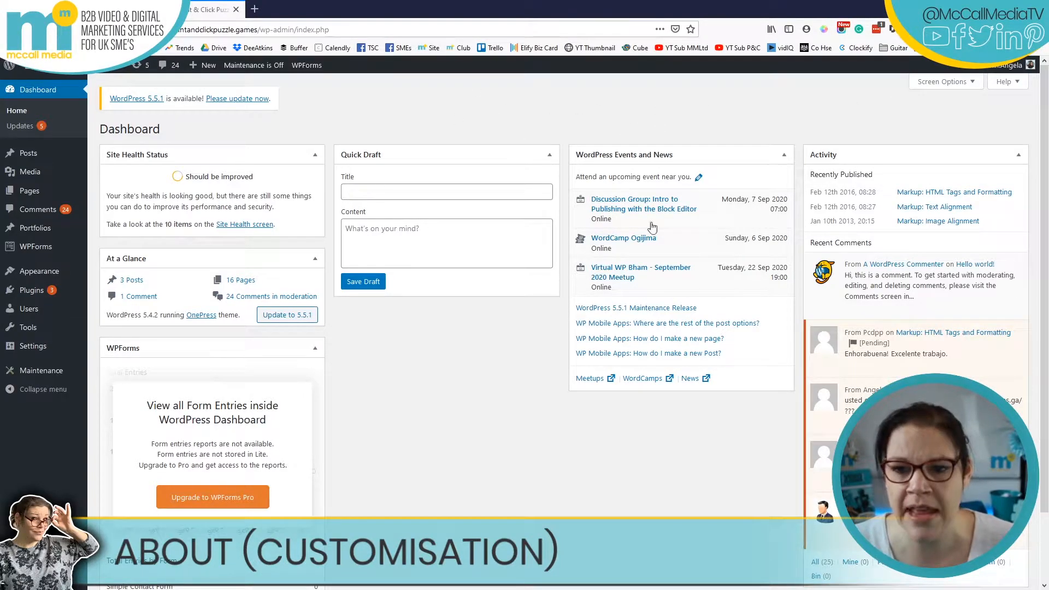
# - Look over the live Point & Click Puzzle Games homepage from its hero section to the footer
pyautogui.hotkey('ctrl', 'Tab')
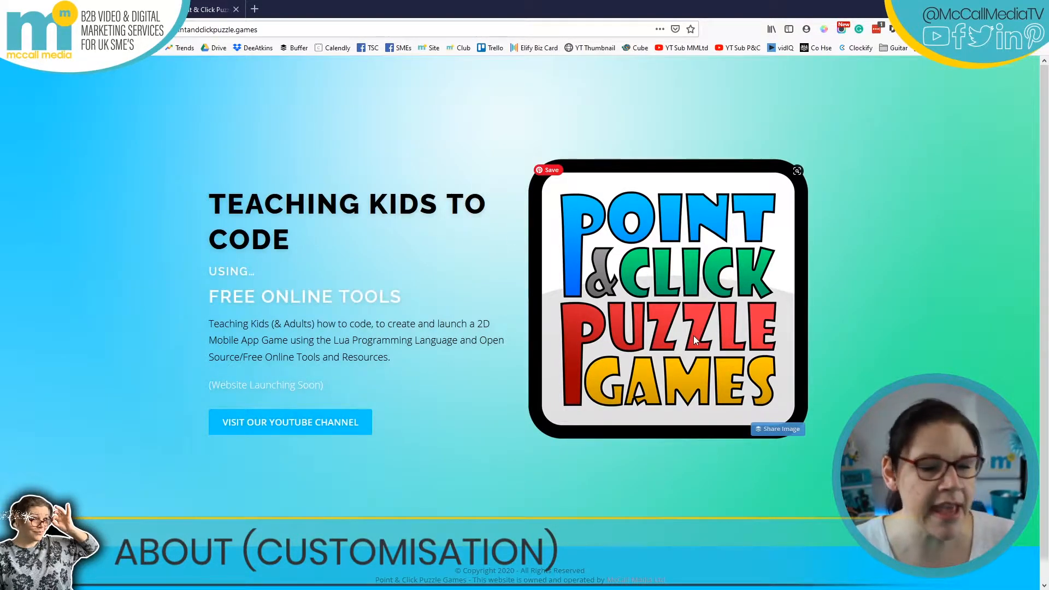
pyautogui.scroll(-1, 547, 329)
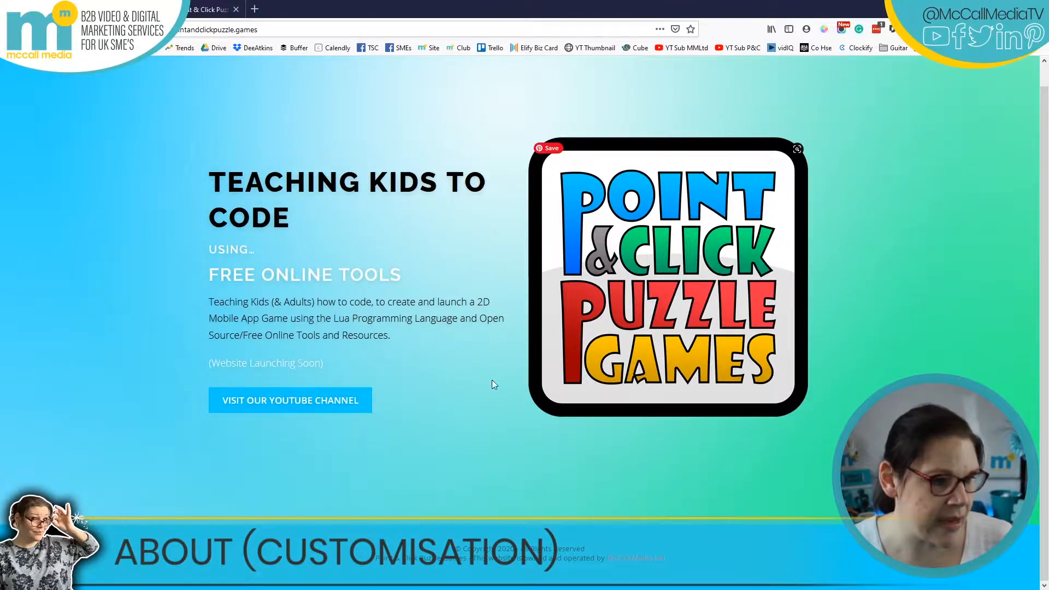
pyautogui.scroll(1, 847, 287)
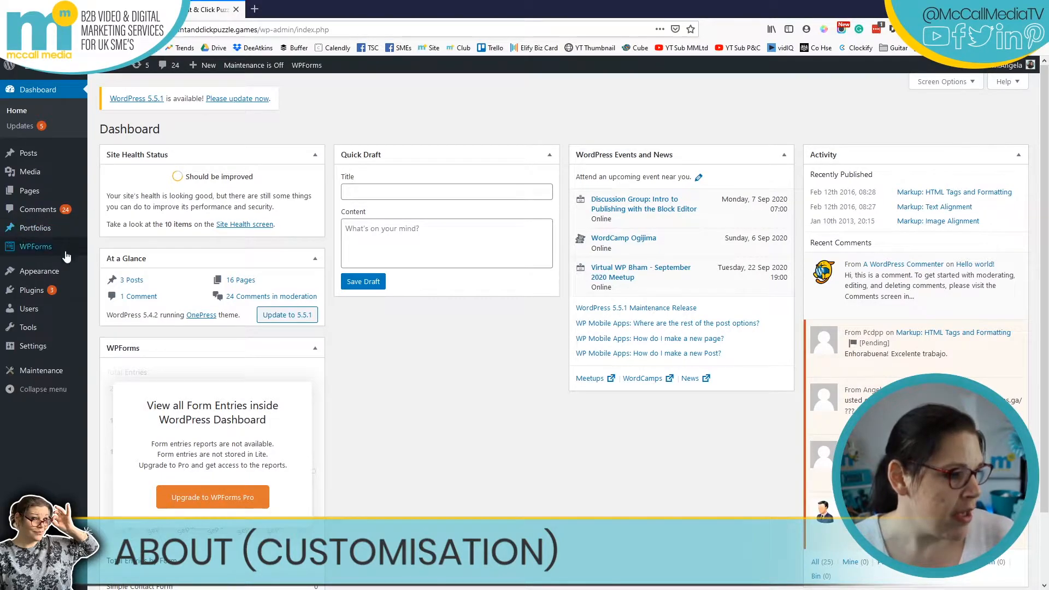
# - Enable the About section in the OnePress theme's section manager and save the changes
pyautogui.moveTo(56, 273)
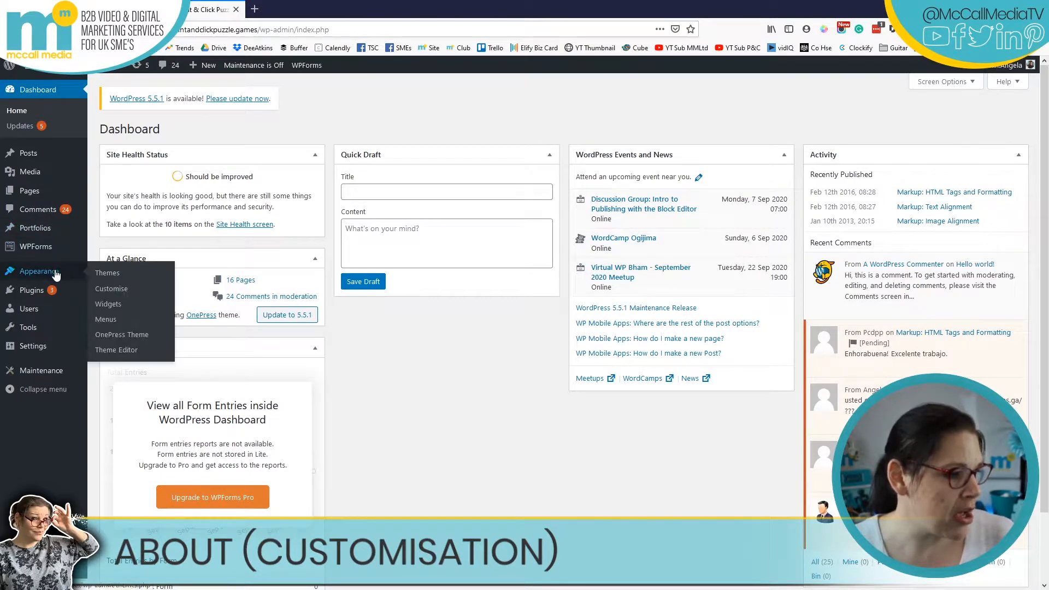
pyautogui.click(118, 336)
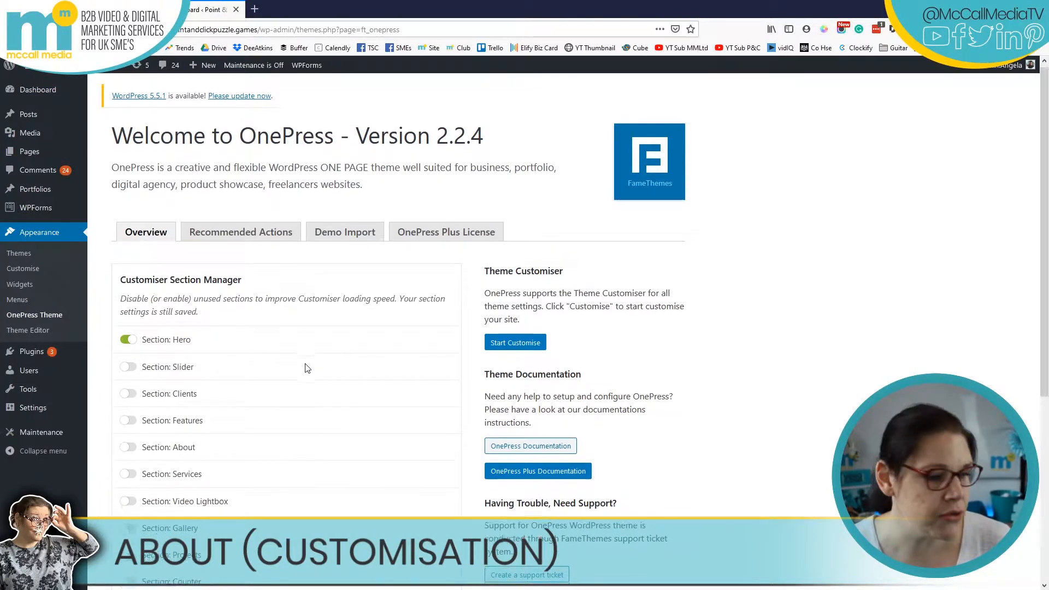
pyautogui.scroll(-1, 173, 384)
pyautogui.click(130, 402)
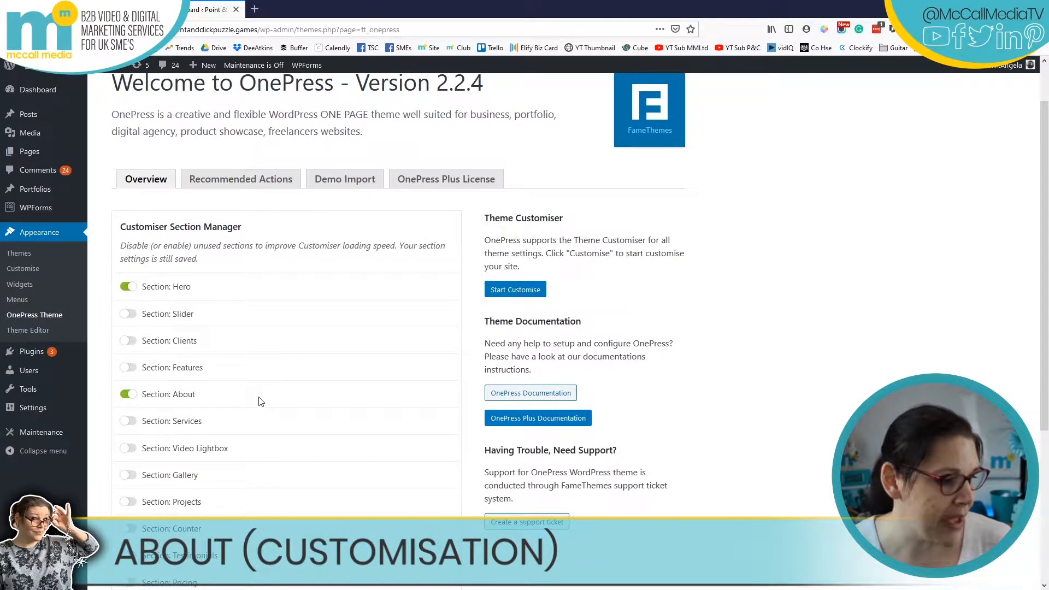
pyautogui.scroll(-4, 261, 402)
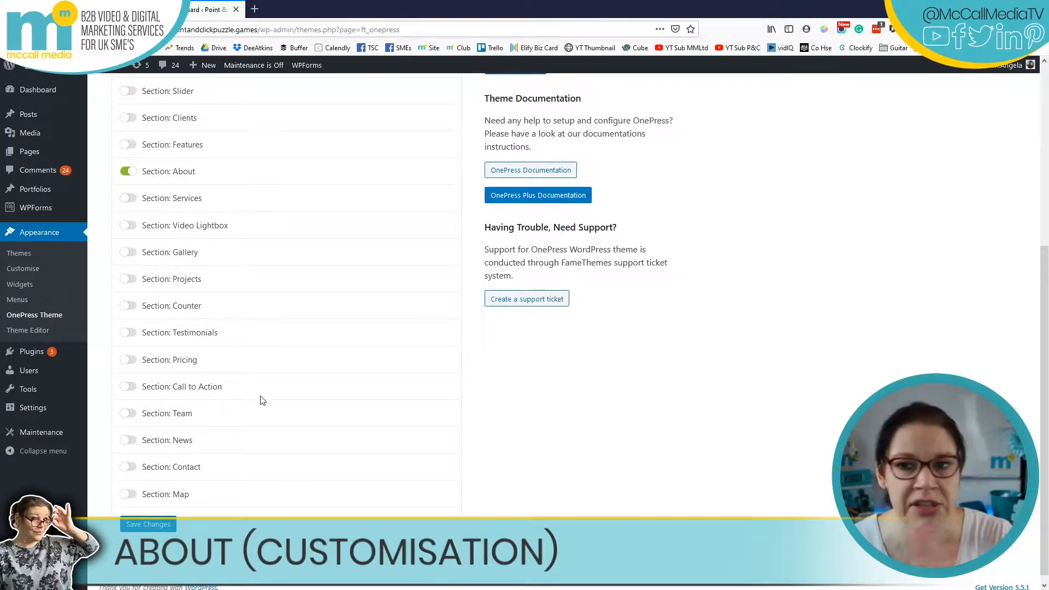
pyautogui.click(155, 524)
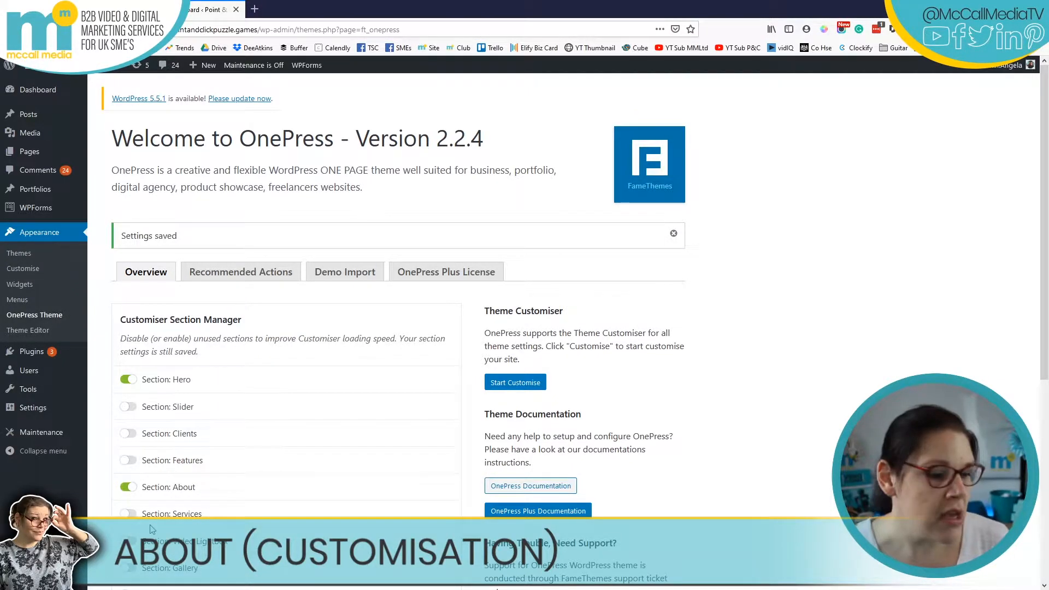
pyautogui.scroll(-5, 284, 477)
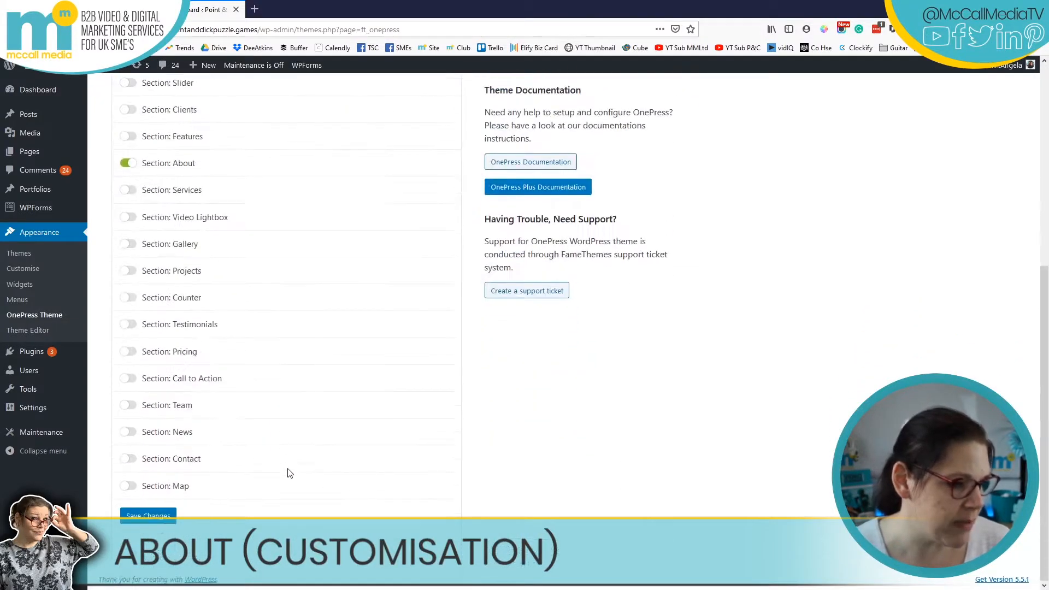
pyautogui.click(148, 515)
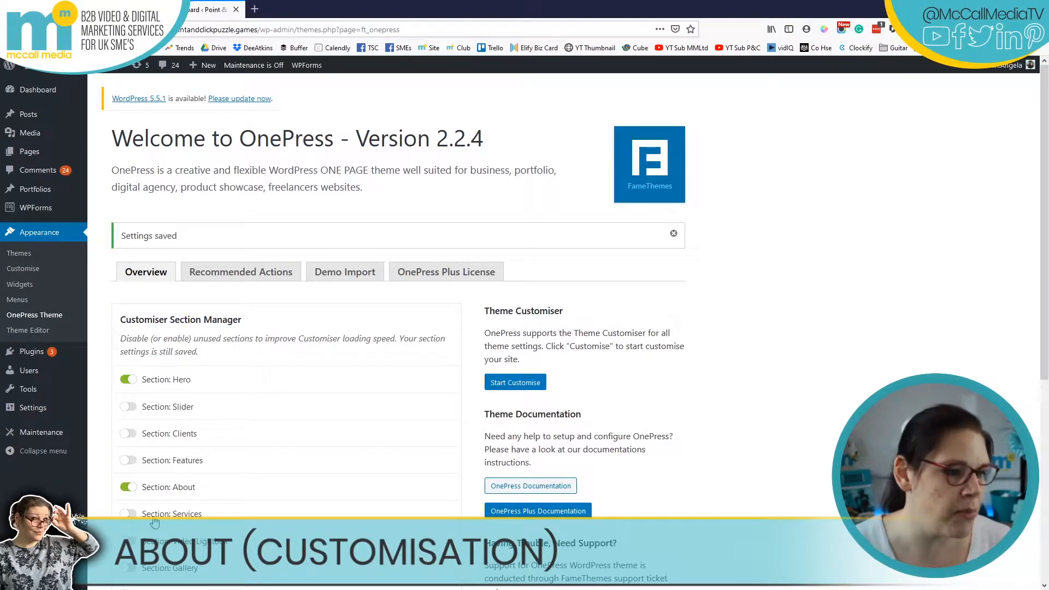
# - Open the site customiser and bring up the section settings of the About section
pyautogui.scroll(-5, 379, 398)
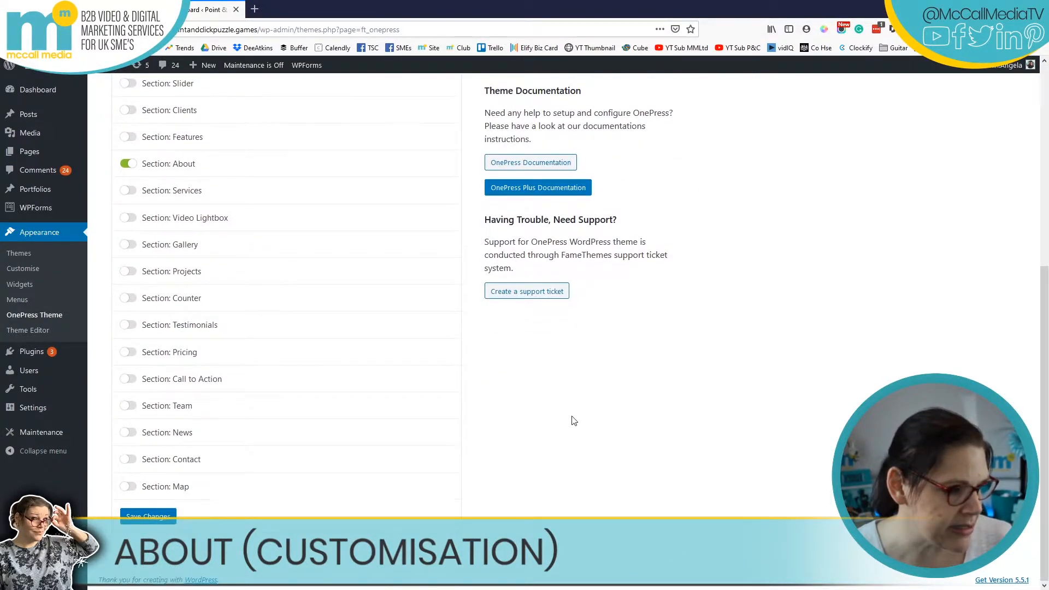
pyautogui.scroll(5, 571, 421)
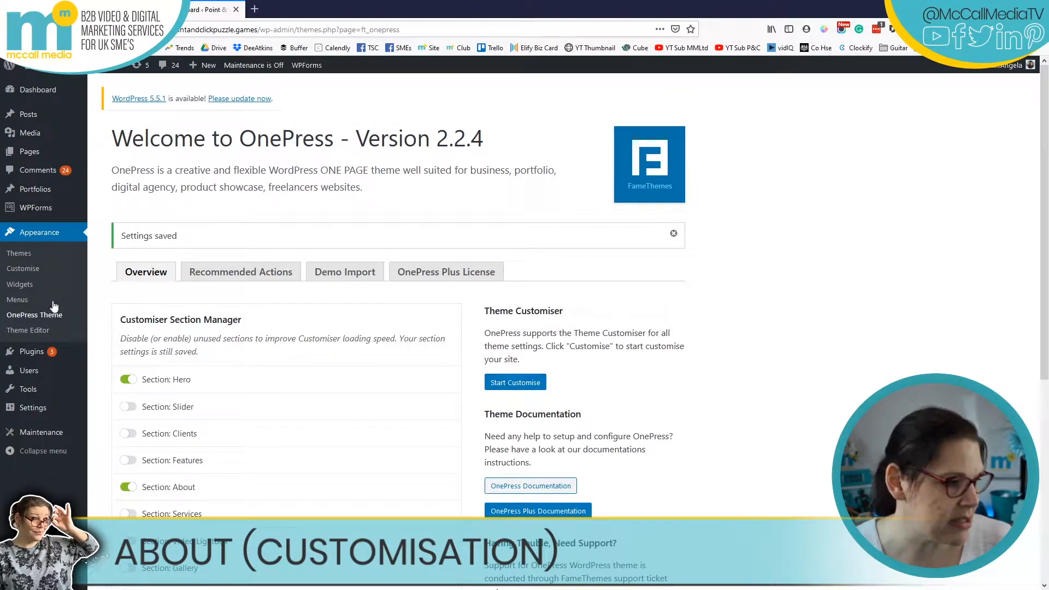
pyautogui.click(34, 268)
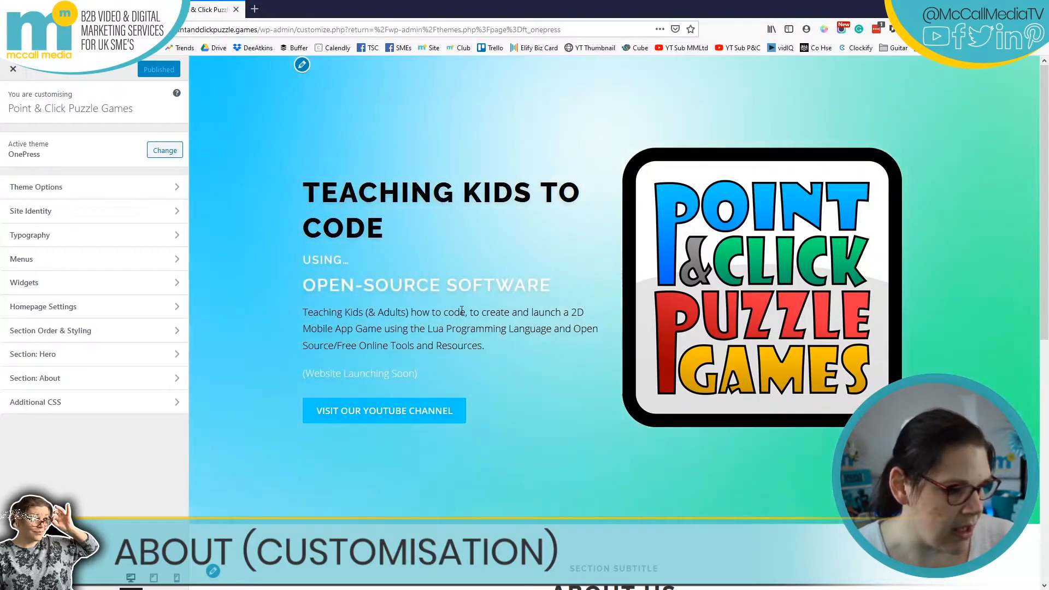
pyautogui.scroll(-8, 698, 292)
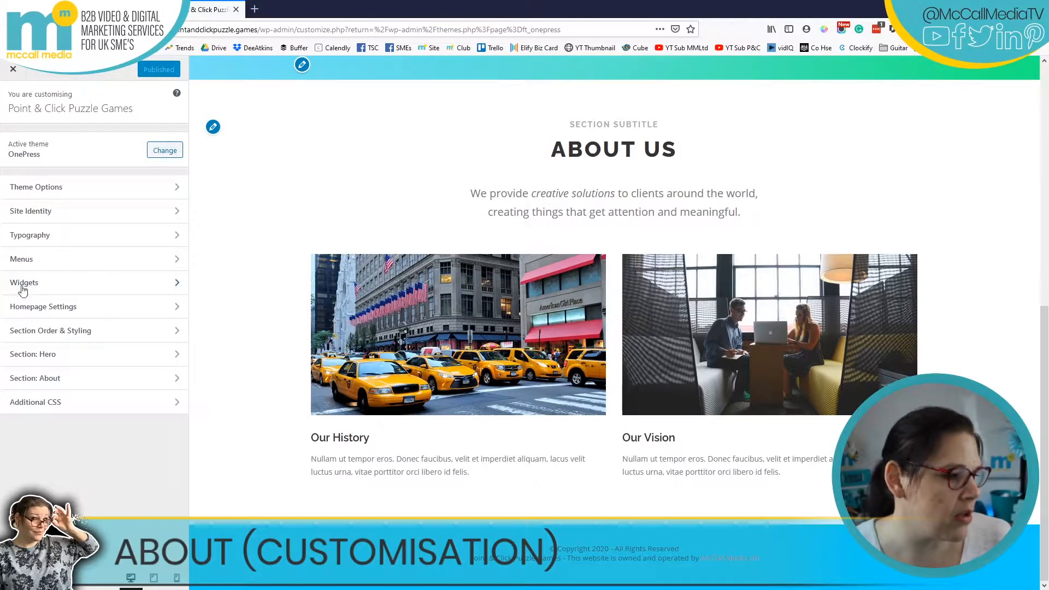
pyautogui.click(34, 383)
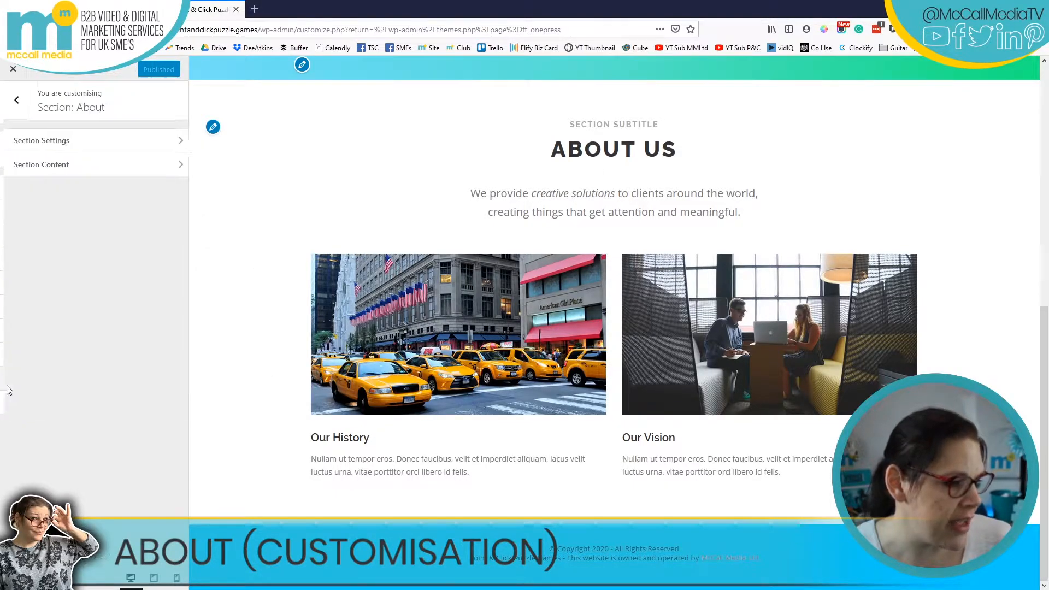
pyautogui.click(31, 143)
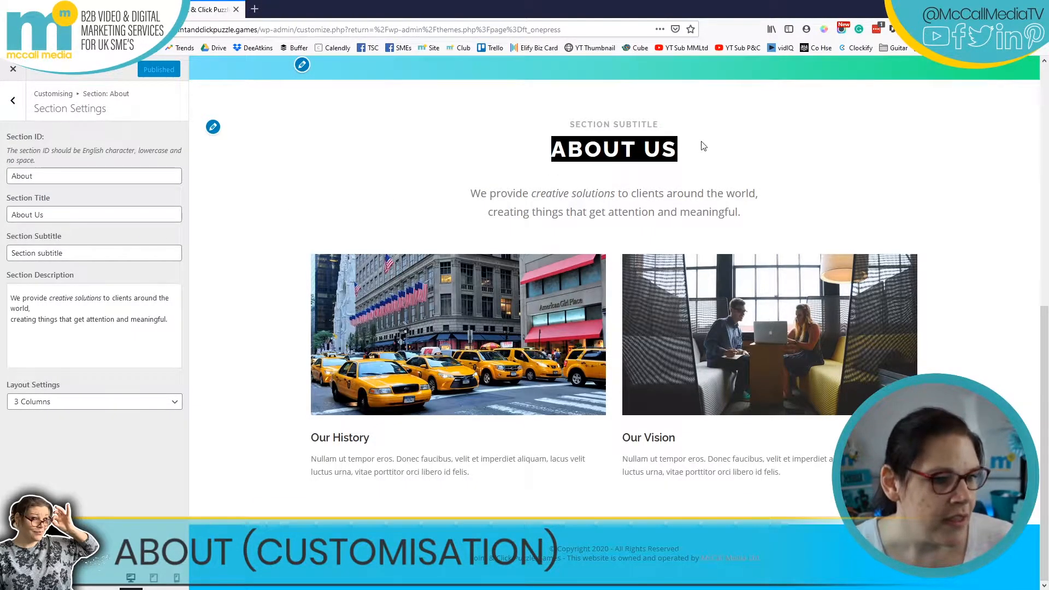
# - Set the About section's layout to 4 columns and publish the change
pyautogui.moveTo(480, 193); pyautogui.dragTo(801, 215)
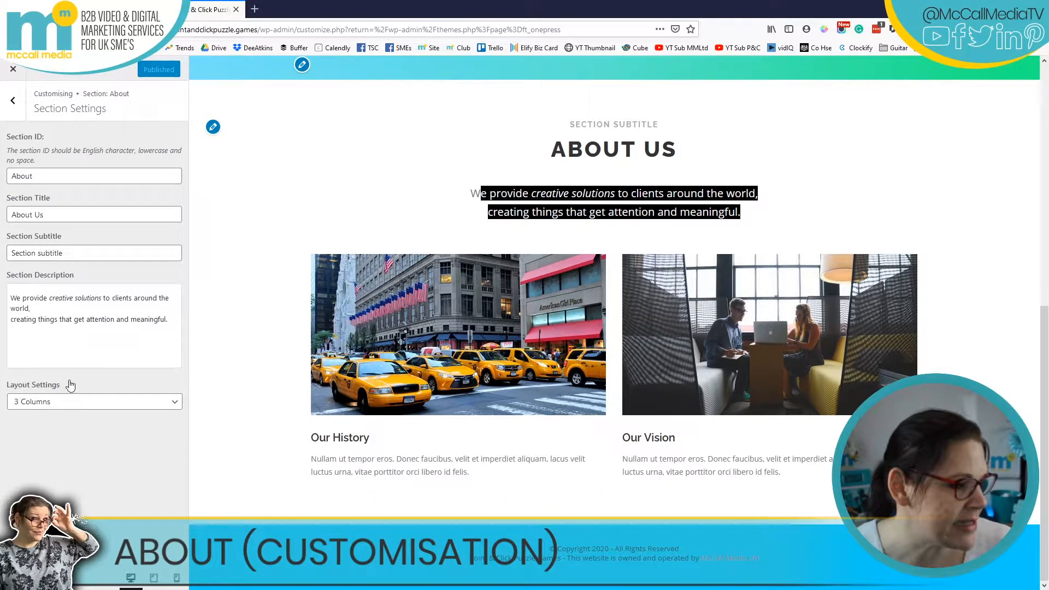
pyautogui.click(34, 402)
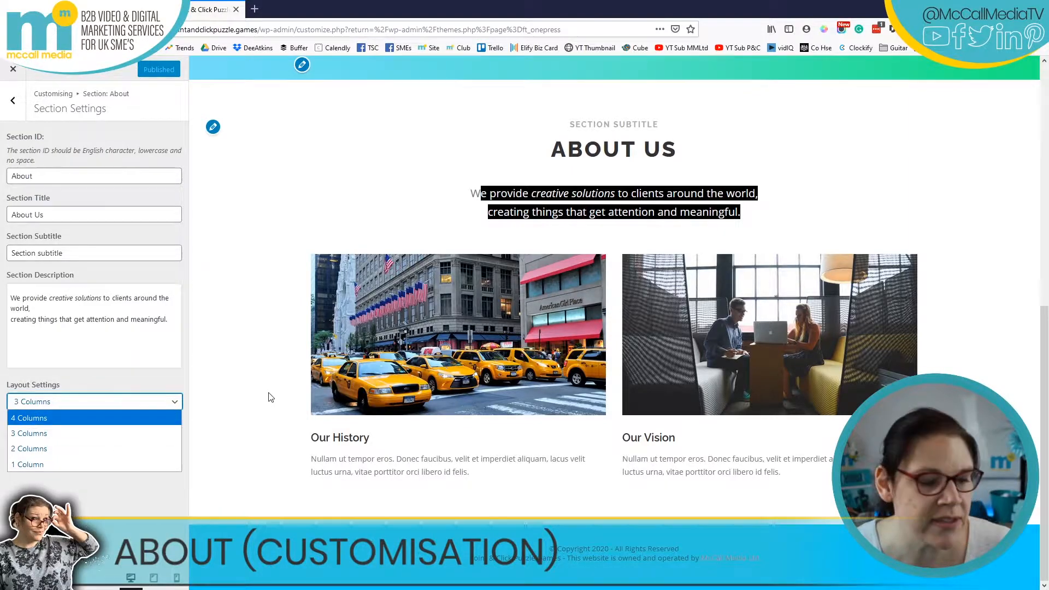
pyautogui.click(28, 419)
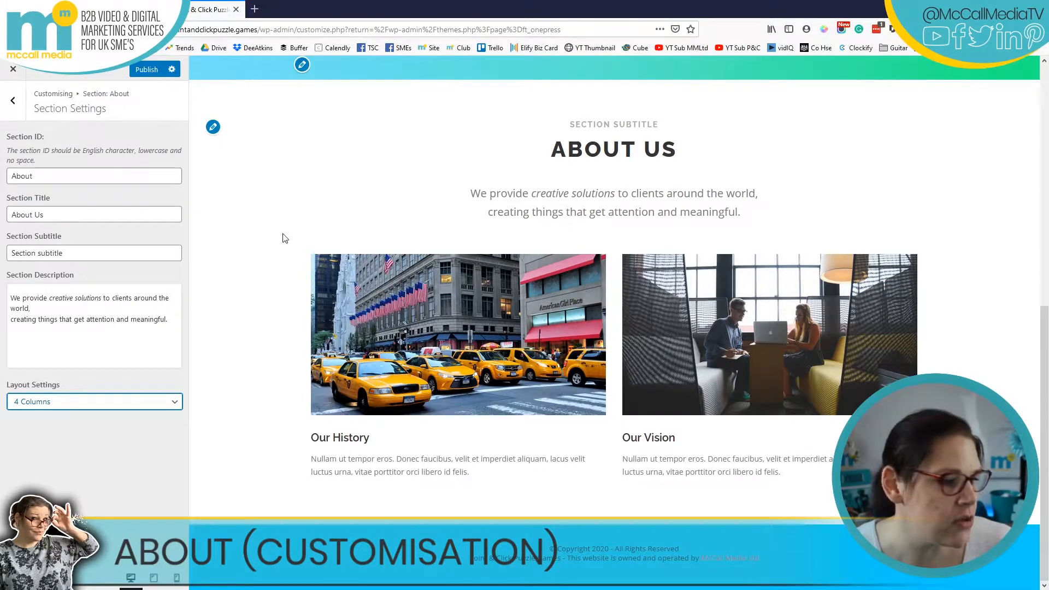
pyautogui.click(146, 71)
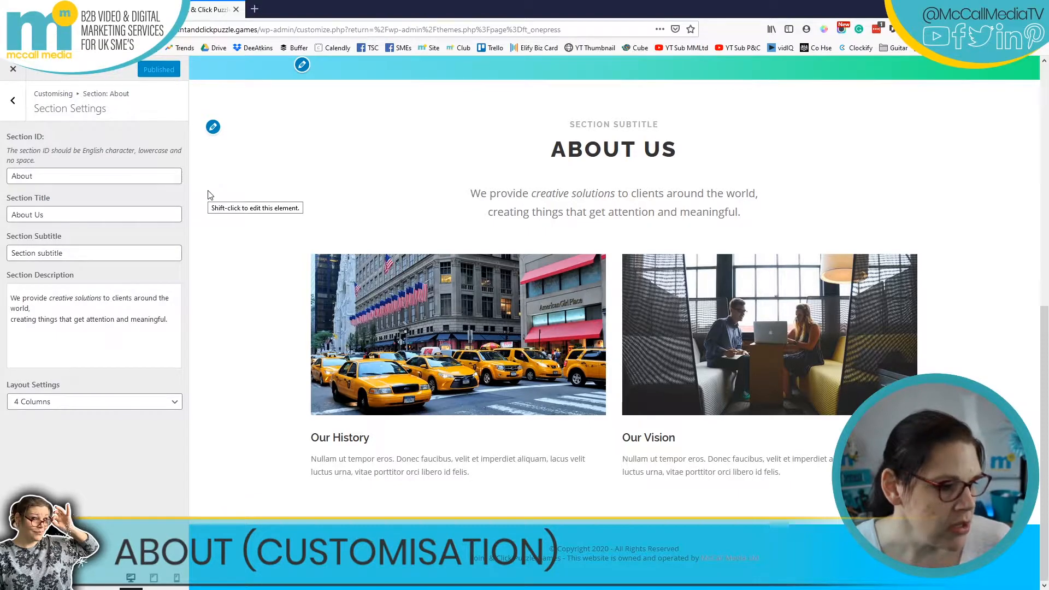
# - In the About section's content, switch the first item's page to Our Achievements and collapse the item
pyautogui.click(14, 101)
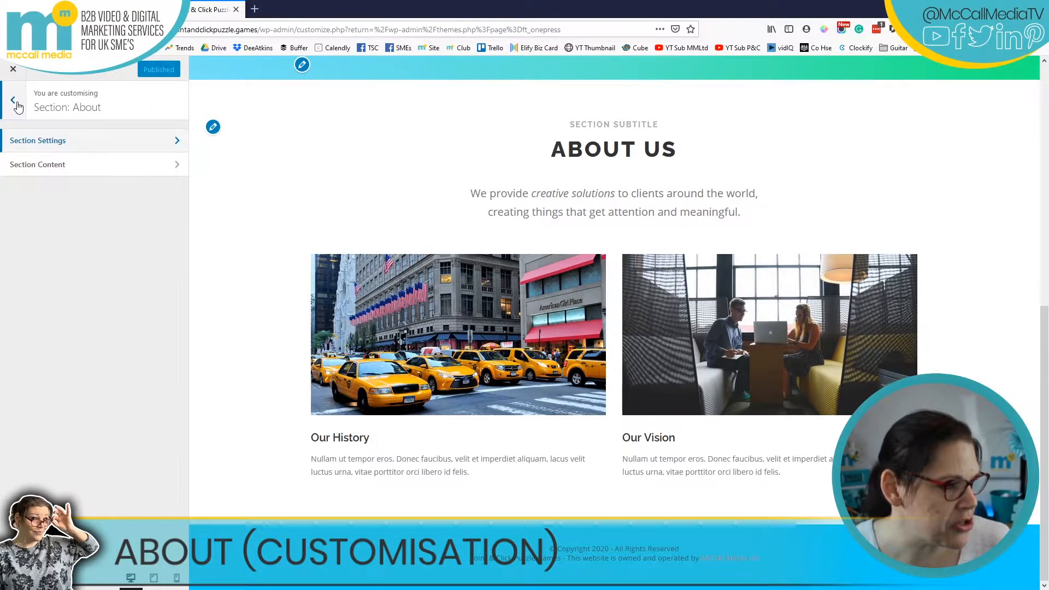
pyautogui.click(30, 164)
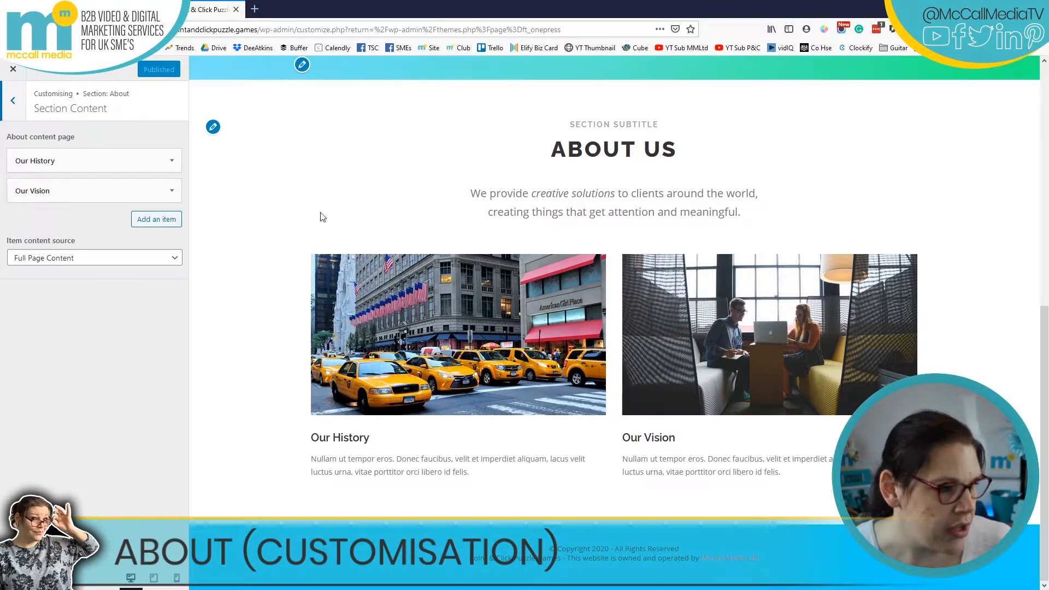
pyautogui.click(62, 257)
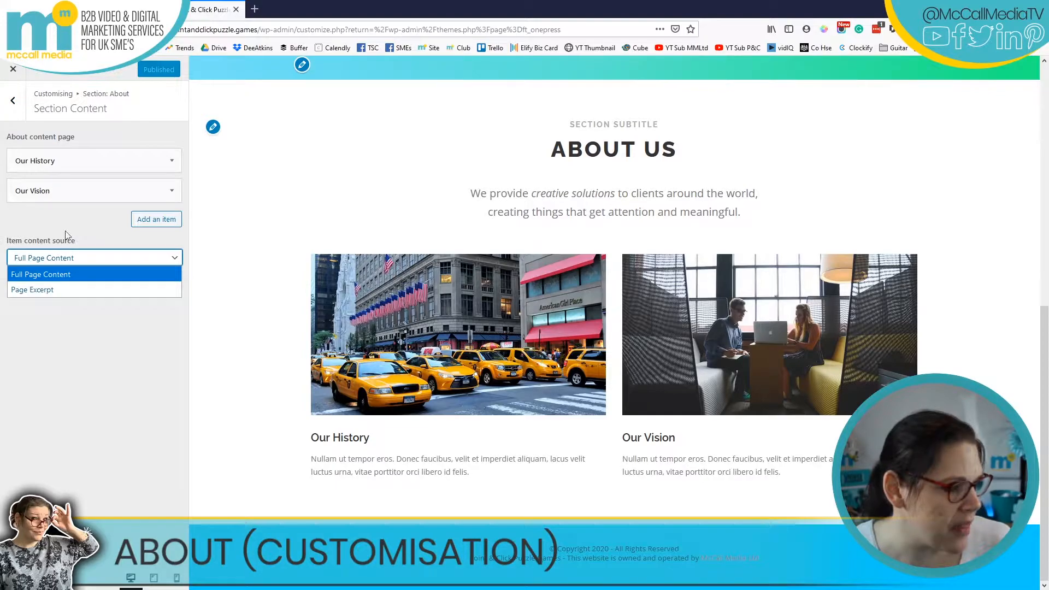
pyautogui.click(49, 224)
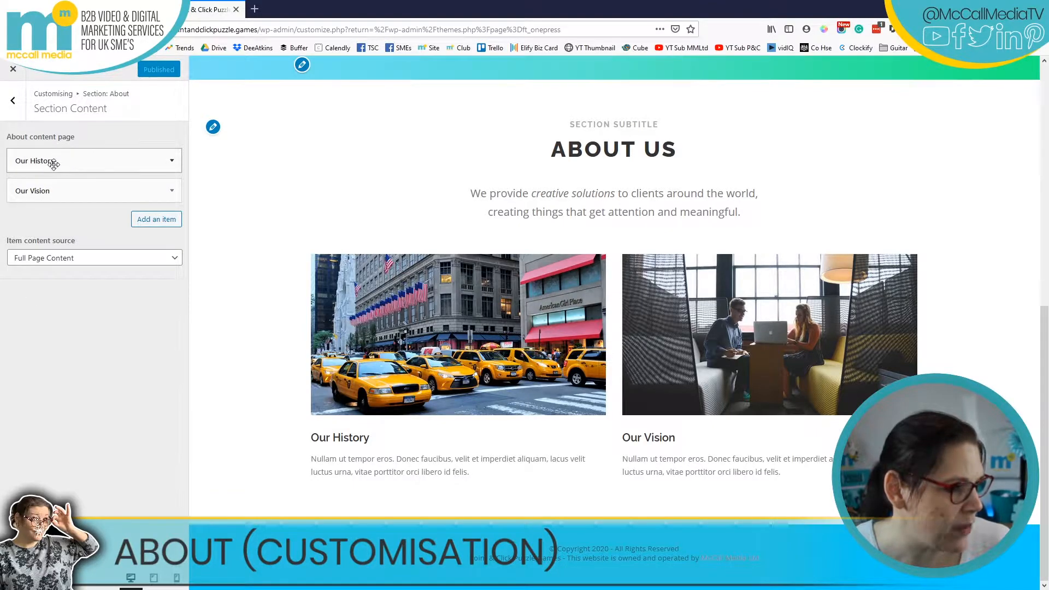
pyautogui.click(171, 162)
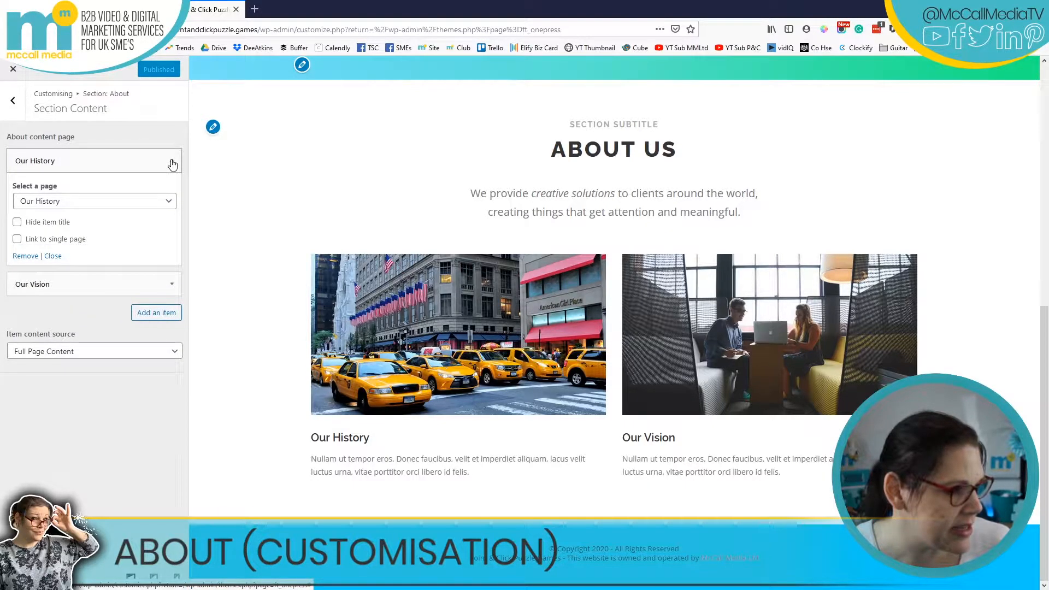
pyautogui.click(29, 201)
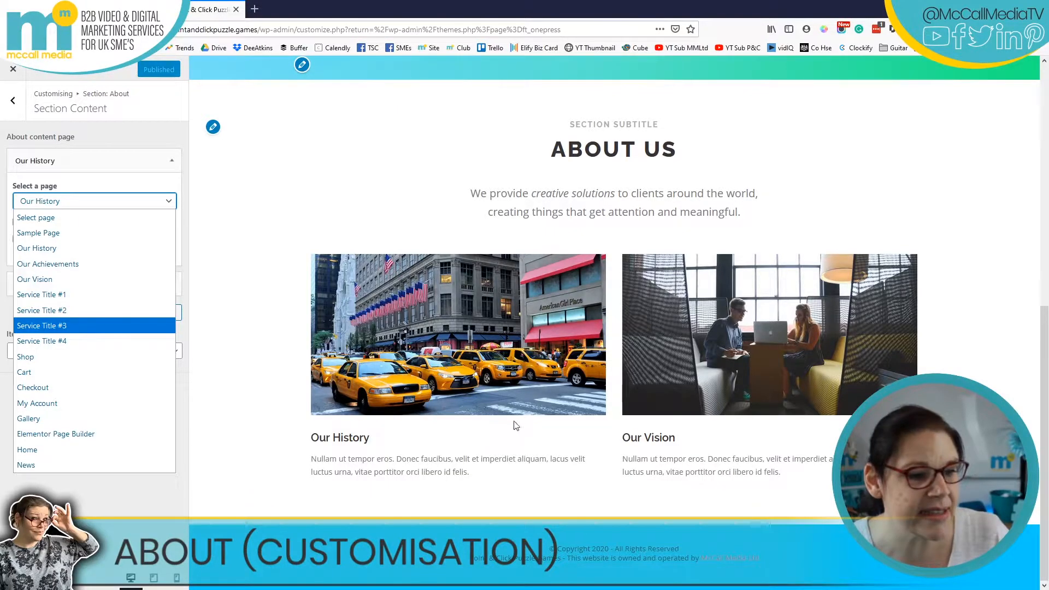
pyautogui.click(32, 265)
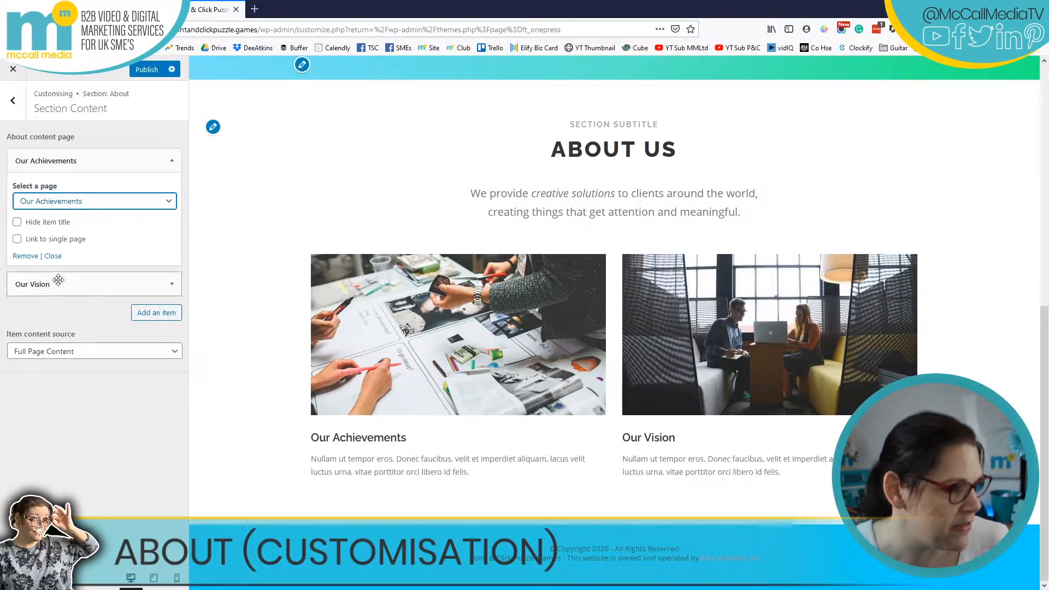
pyautogui.click(63, 158)
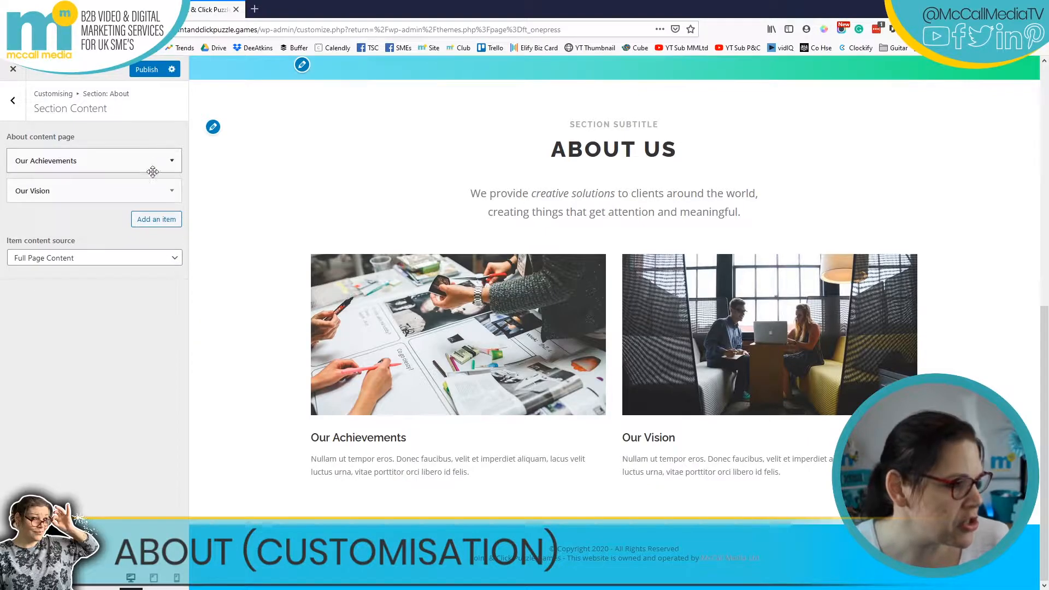
# - Add a third item to the About content and assign the Our History page to it
pyautogui.click(153, 219)
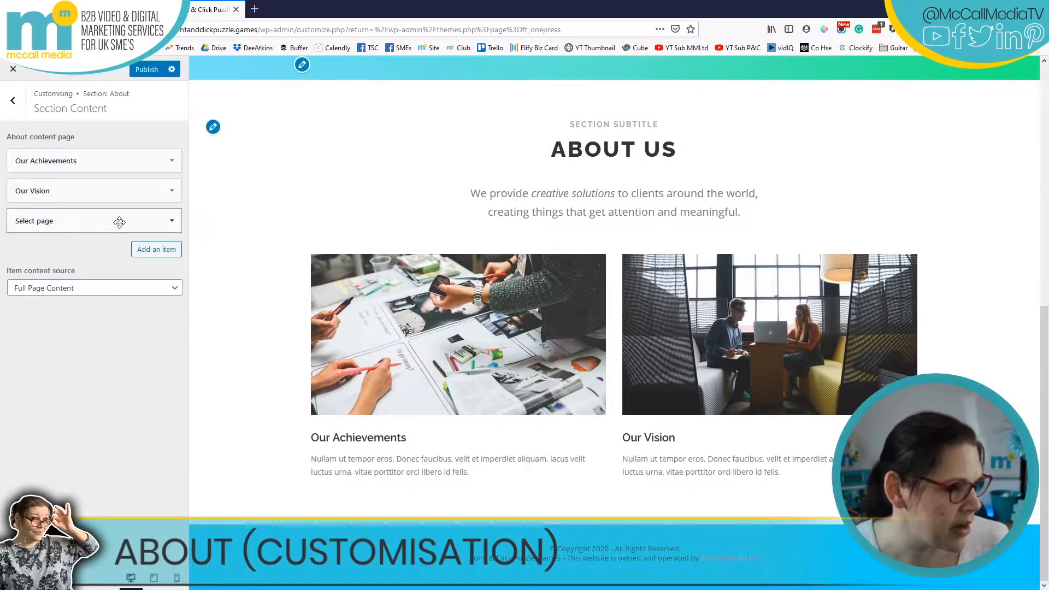
pyautogui.click(171, 224)
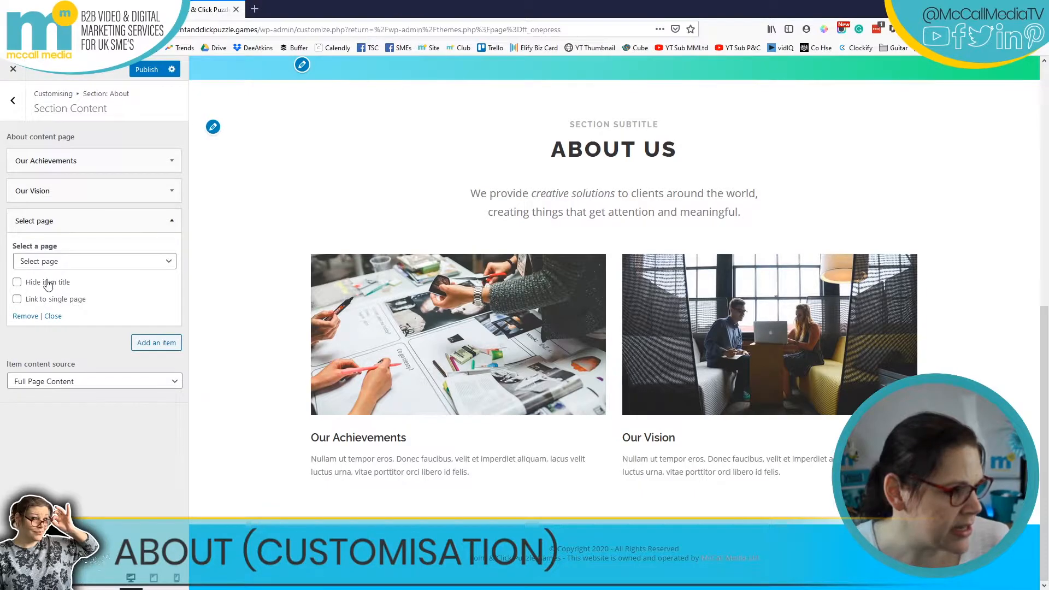
pyautogui.click(41, 263)
pyautogui.click(39, 308)
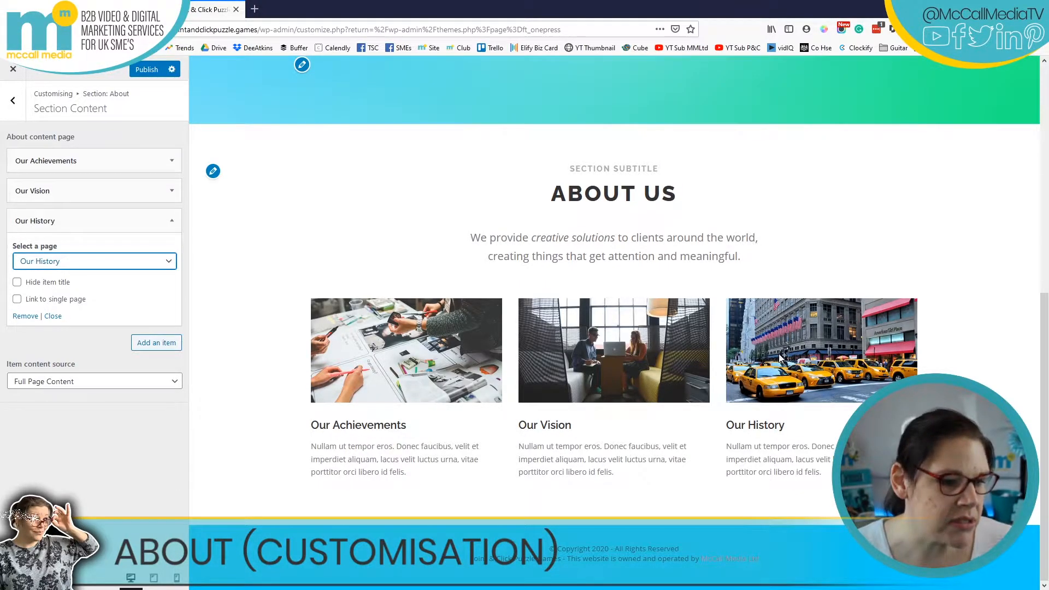
# - Add a fourth About item using the Our History page and hide its item title
pyautogui.click(157, 342)
pyautogui.click(173, 347)
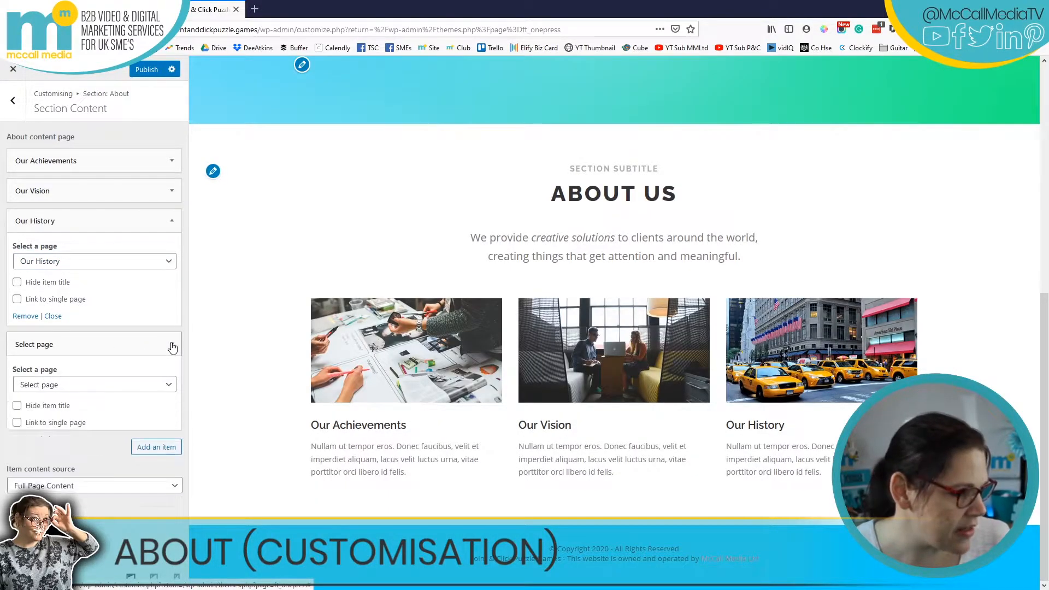
pyautogui.click(58, 388)
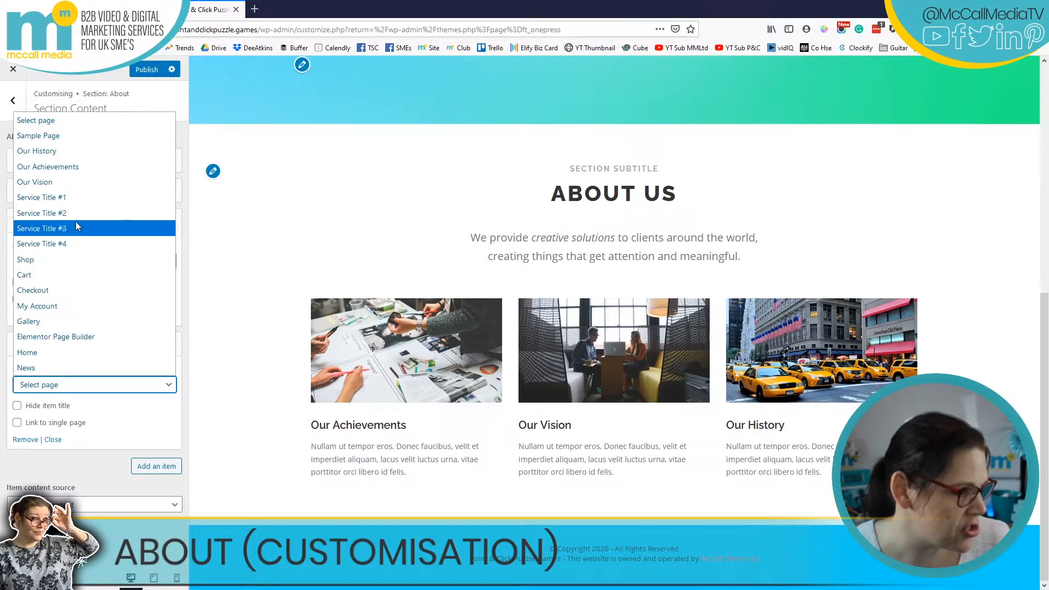
pyautogui.click(65, 153)
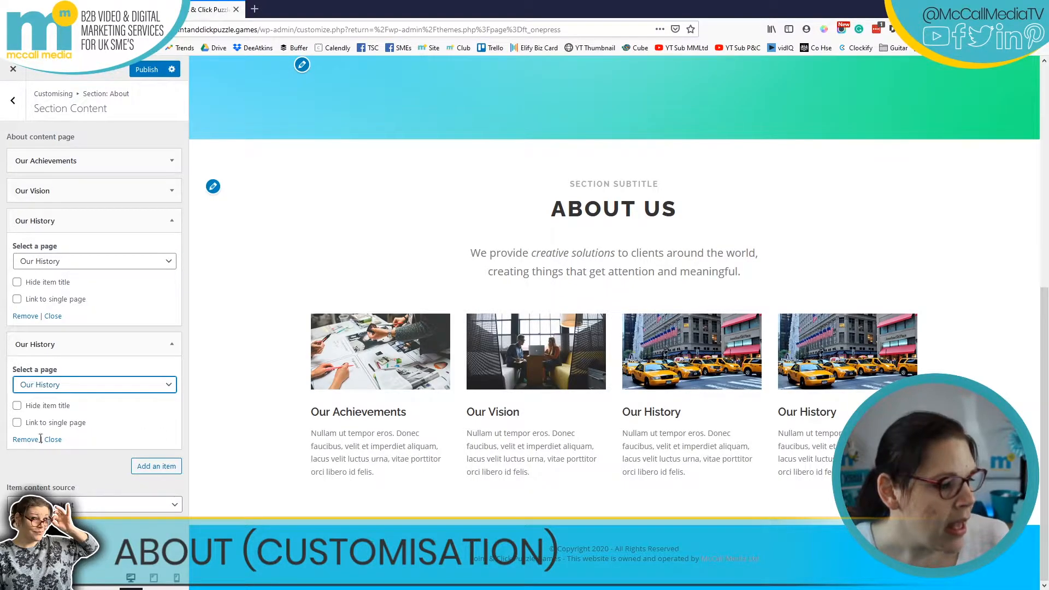
pyautogui.click(17, 407)
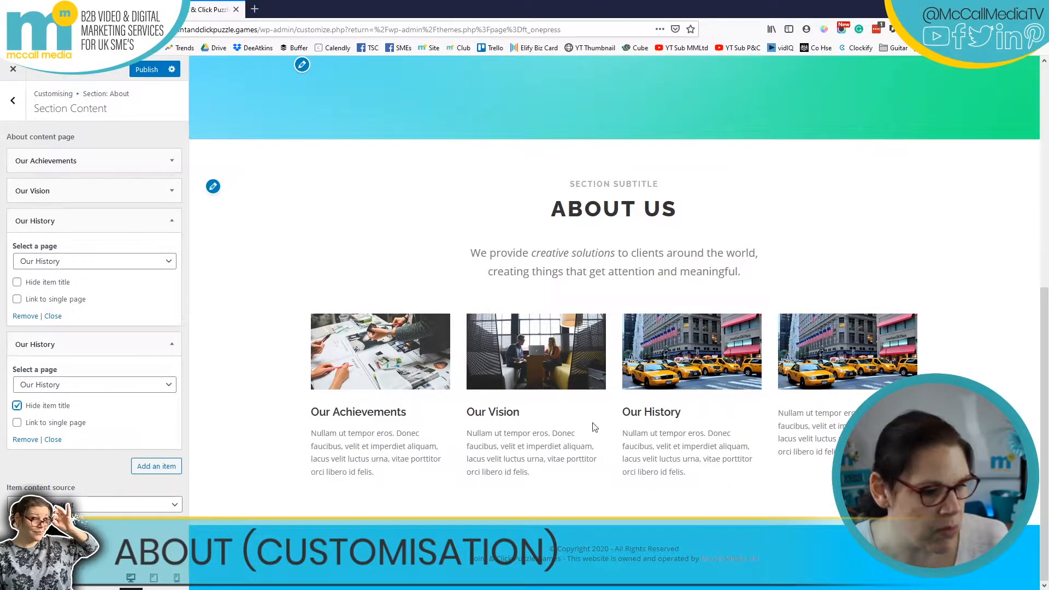
# - Show the fourth About item's title again, link the item to its single page, and publish the changes
pyautogui.click(17, 407)
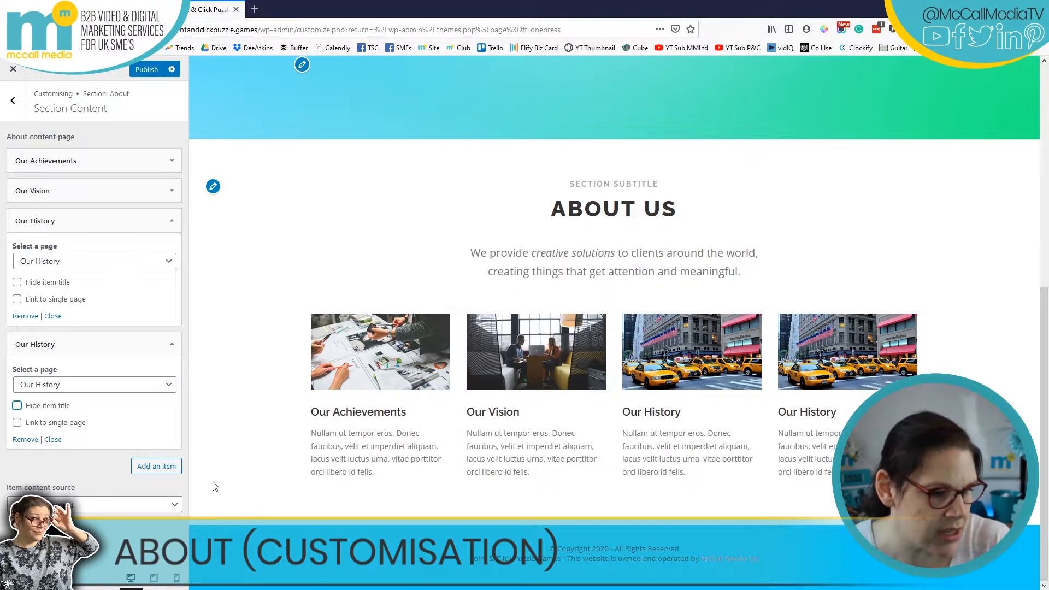
pyautogui.click(17, 422)
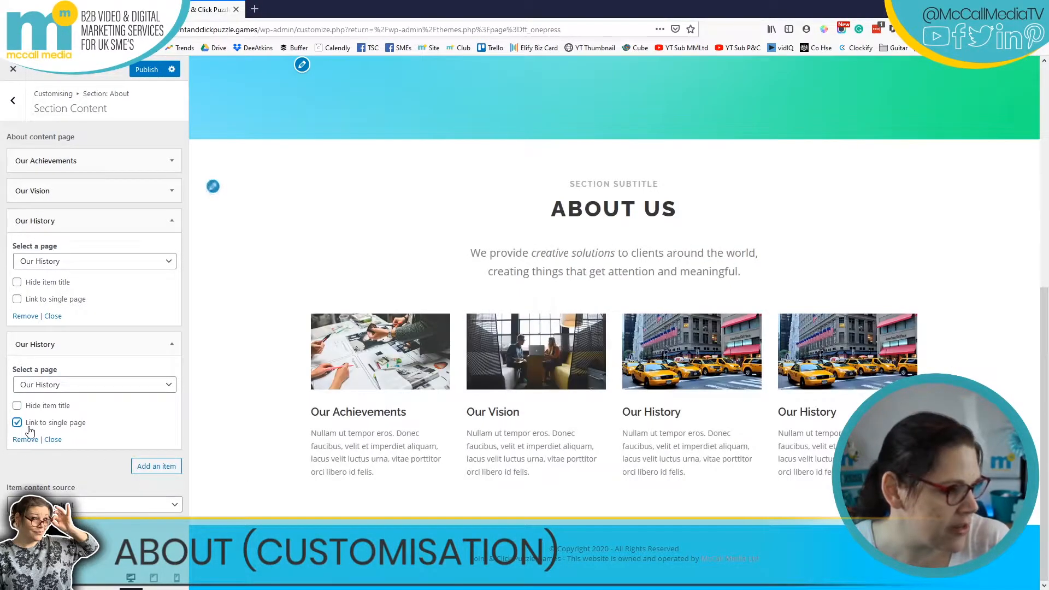
pyautogui.click(146, 69)
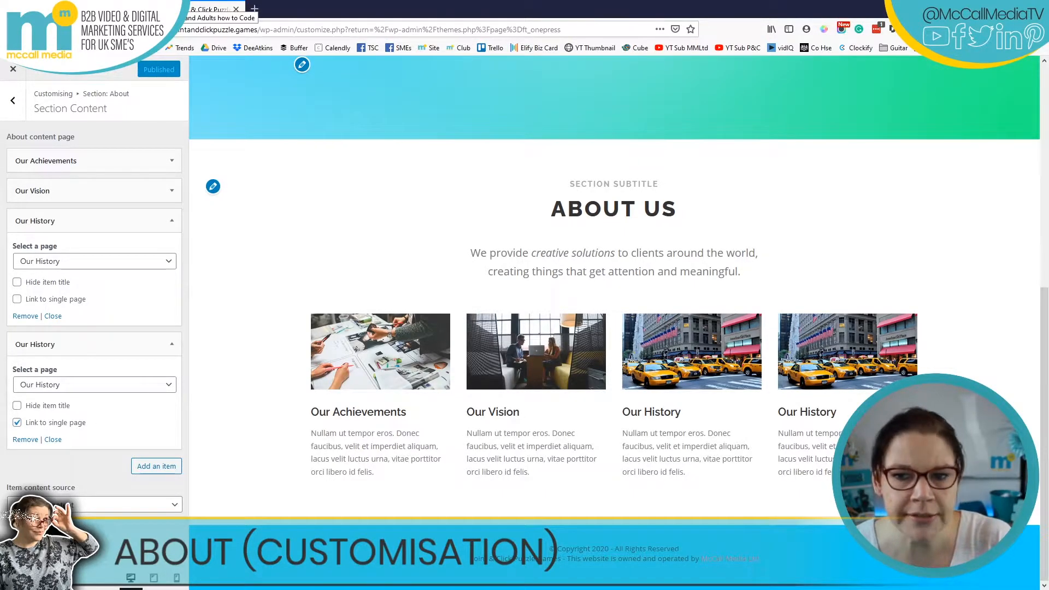
# - On the live site, open the fourth About item's linked page to check it, and return to the home page
pyautogui.click(82, 7)
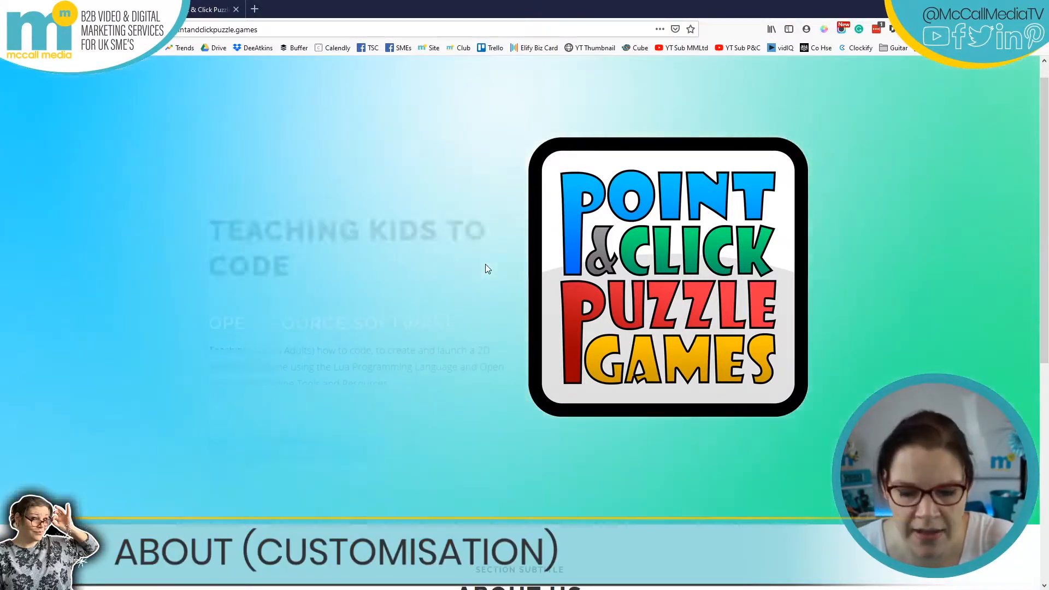
pyautogui.scroll(-6, 485, 265)
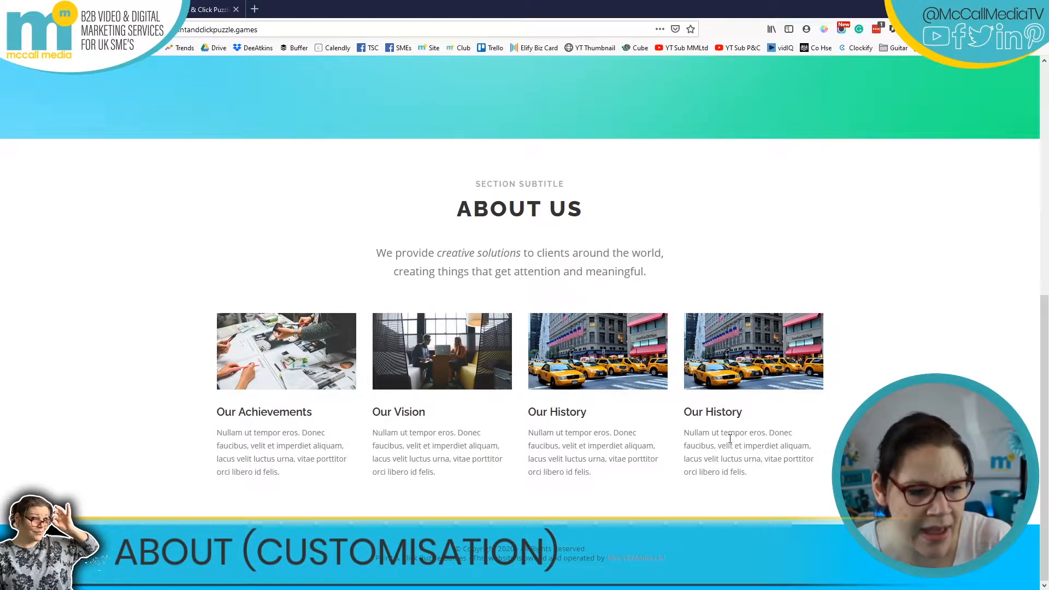
pyautogui.click(753, 360)
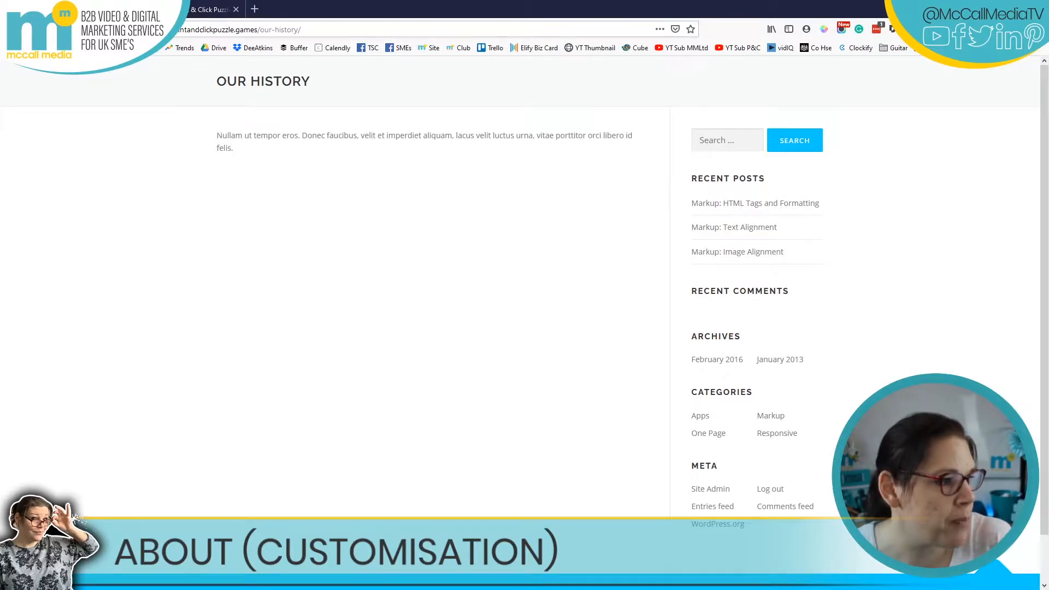
pyautogui.hotkey('alt', 'Left')
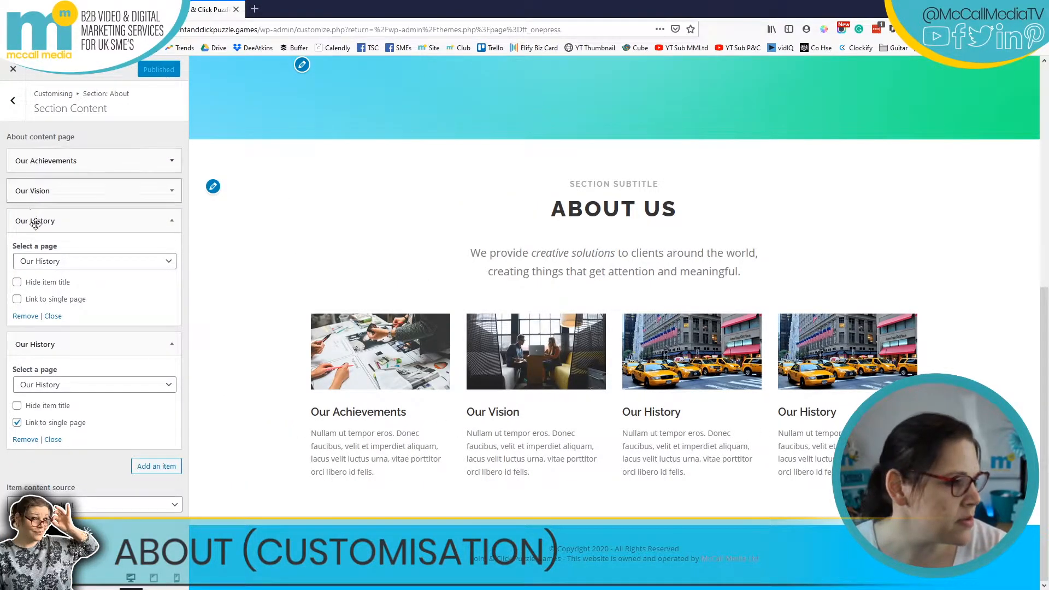
# - Collapse the third About item, close the Customiser, and open the Our Achievements page for editing
pyautogui.click(171, 221)
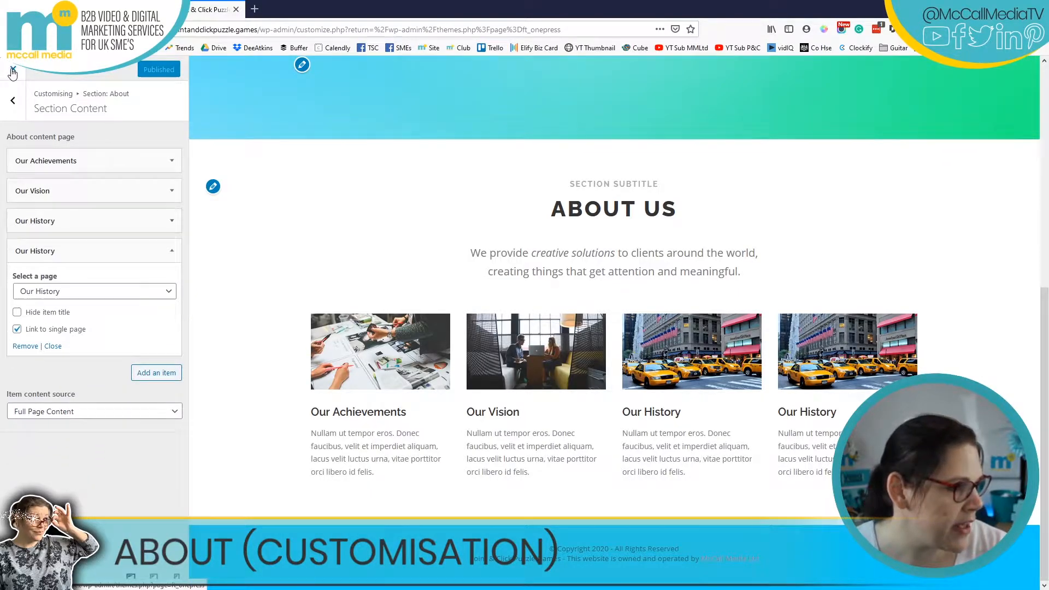
pyautogui.click(13, 70)
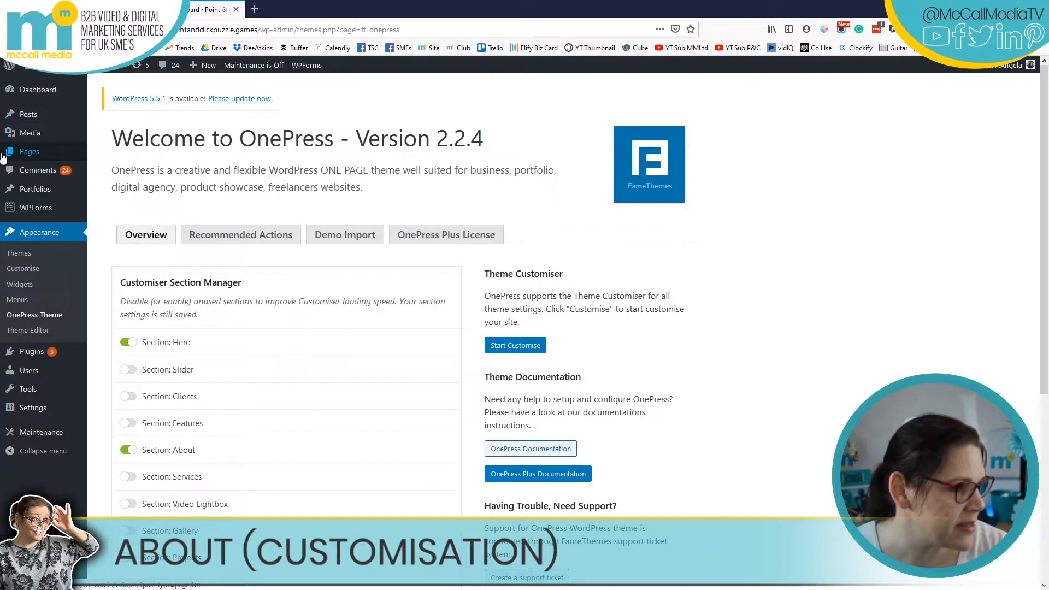
pyautogui.click(26, 152)
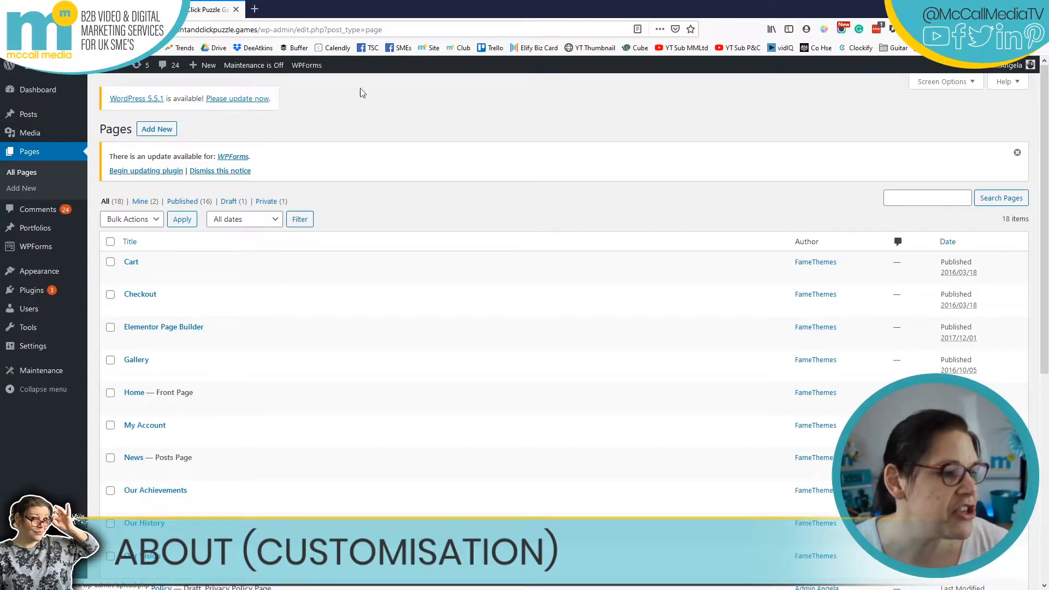
pyautogui.scroll(-2, 663, 149)
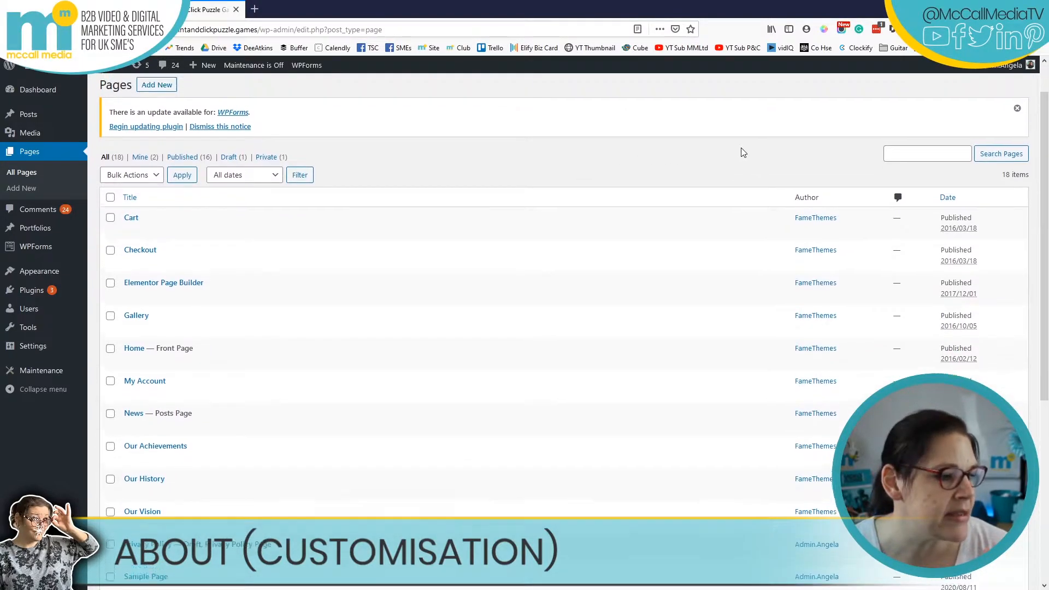
pyautogui.scroll(-4, 742, 153)
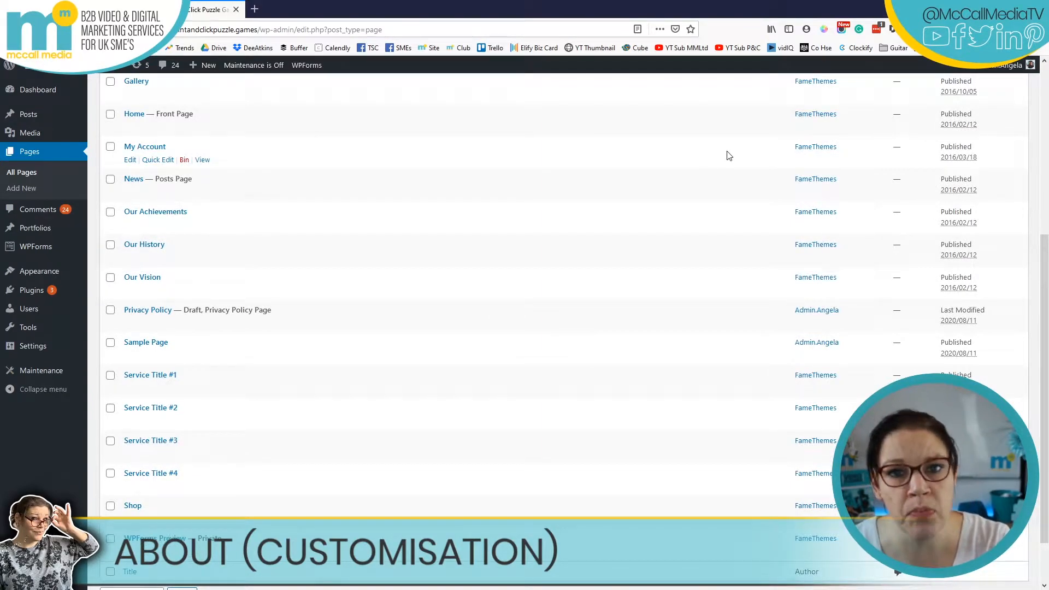
pyautogui.scroll(-2, 643, 227)
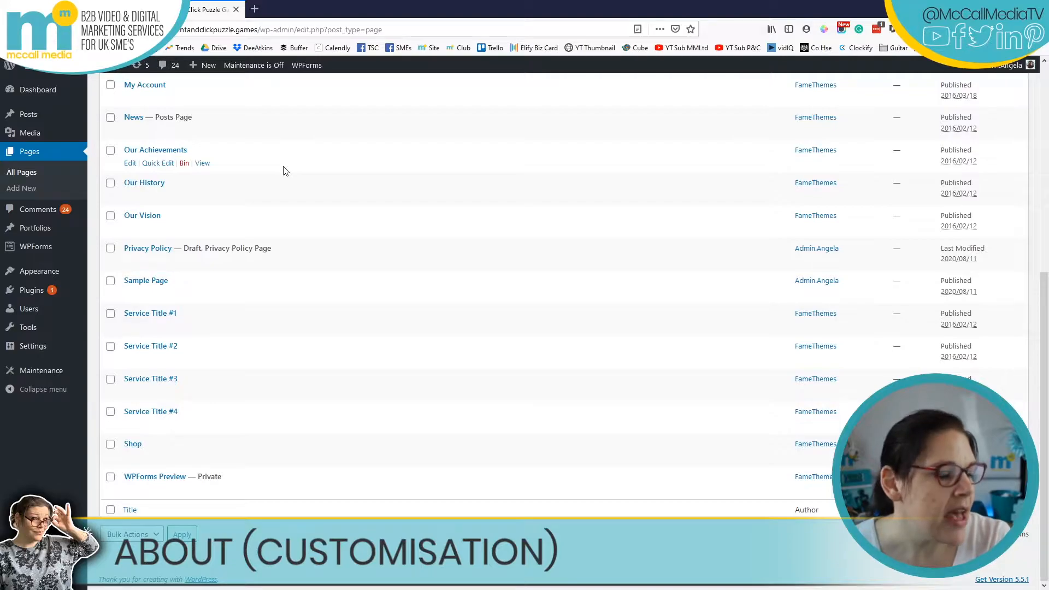
pyautogui.click(129, 164)
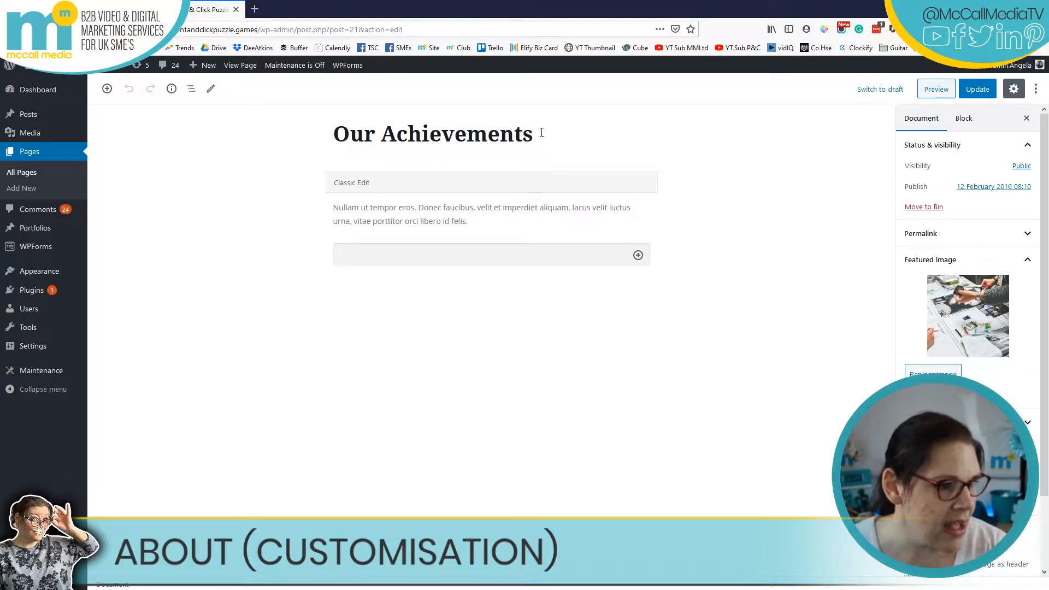
# - Change the page title to "About - McCall Media Ltd"
pyautogui.moveTo(542, 132); pyautogui.dragTo(326, 122)
pyautogui.write('A')
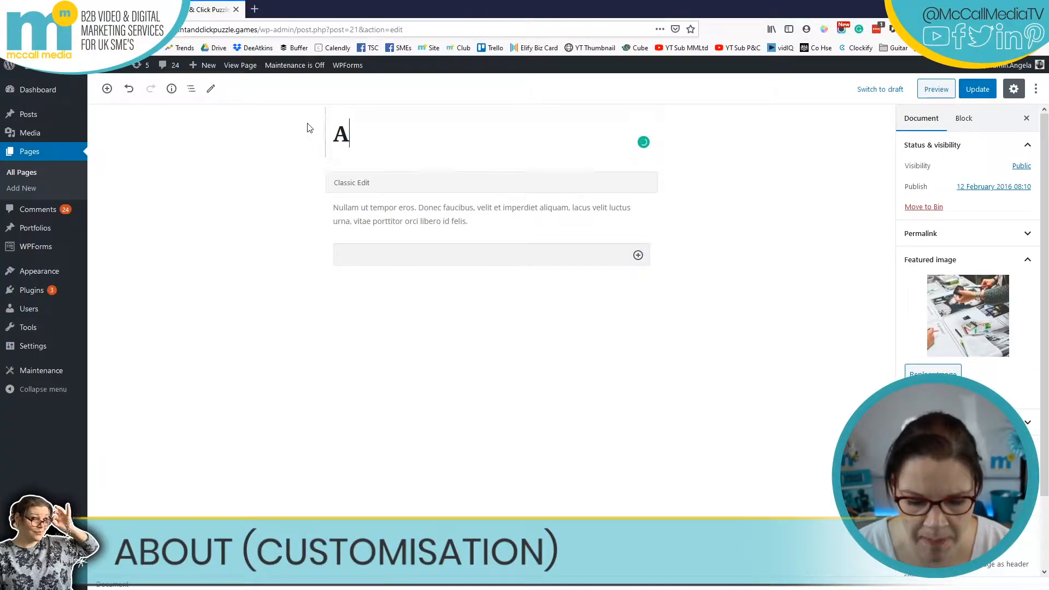
pyautogui.write('bout - McCall Media Ltd')
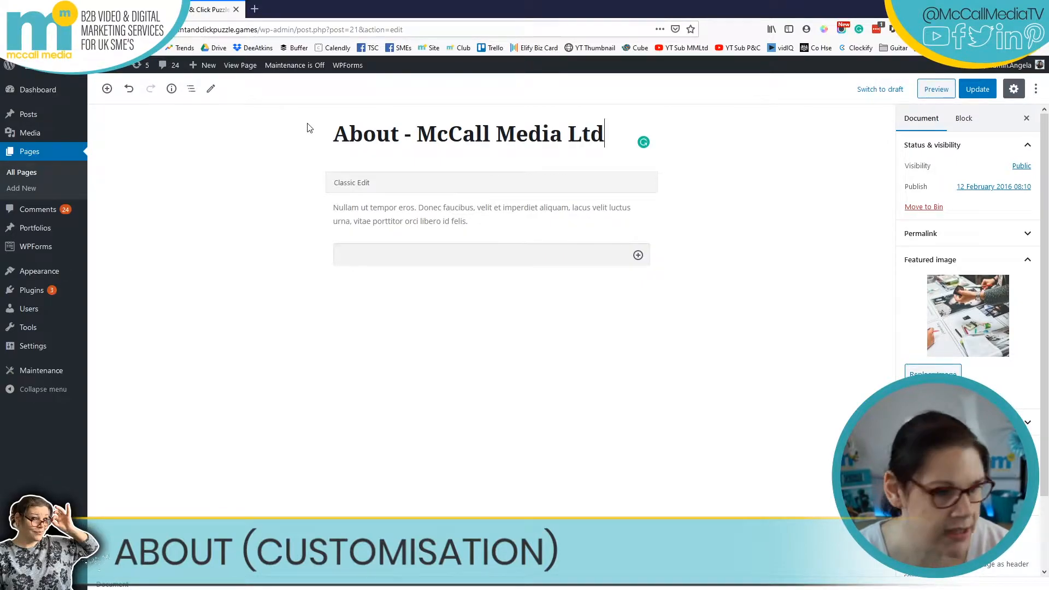
# - Replace the page's body text with "Parent company info." and save the page
pyautogui.moveTo(477, 226); pyautogui.dragTo(322, 215)
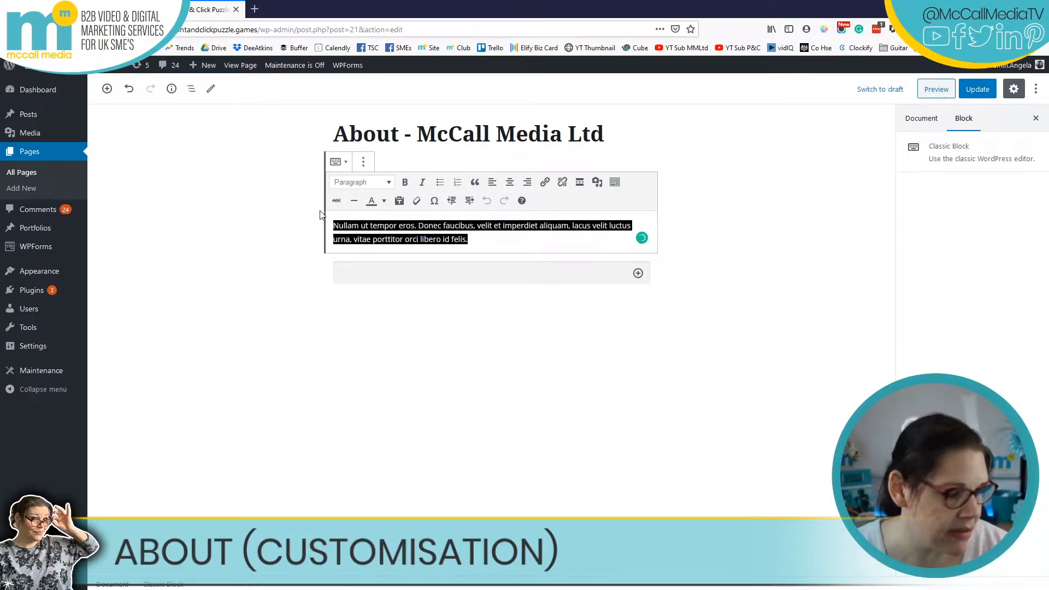
pyautogui.write('Parent')
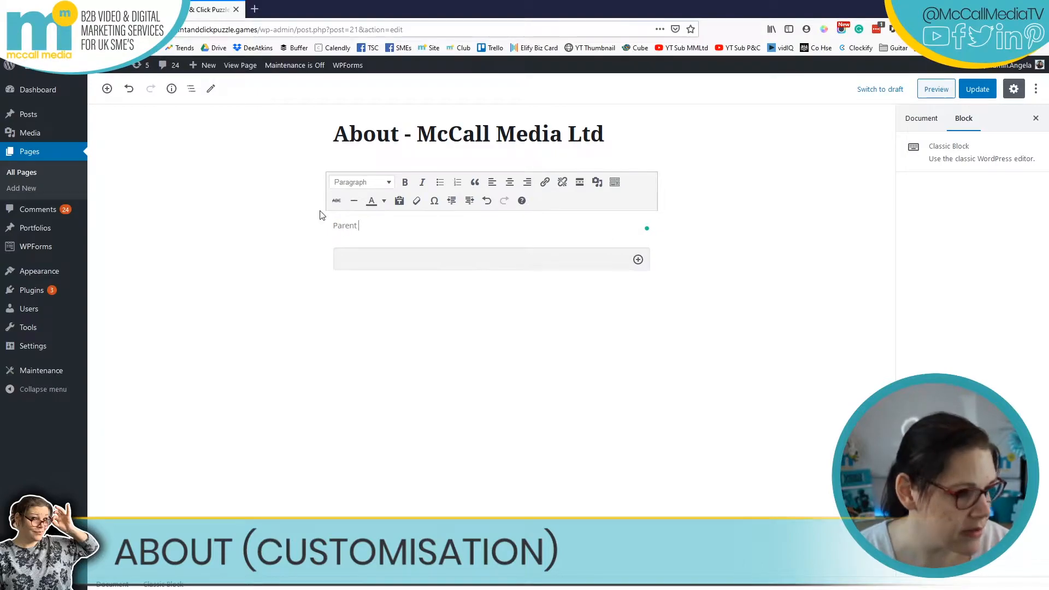
pyautogui.write(' company info..')
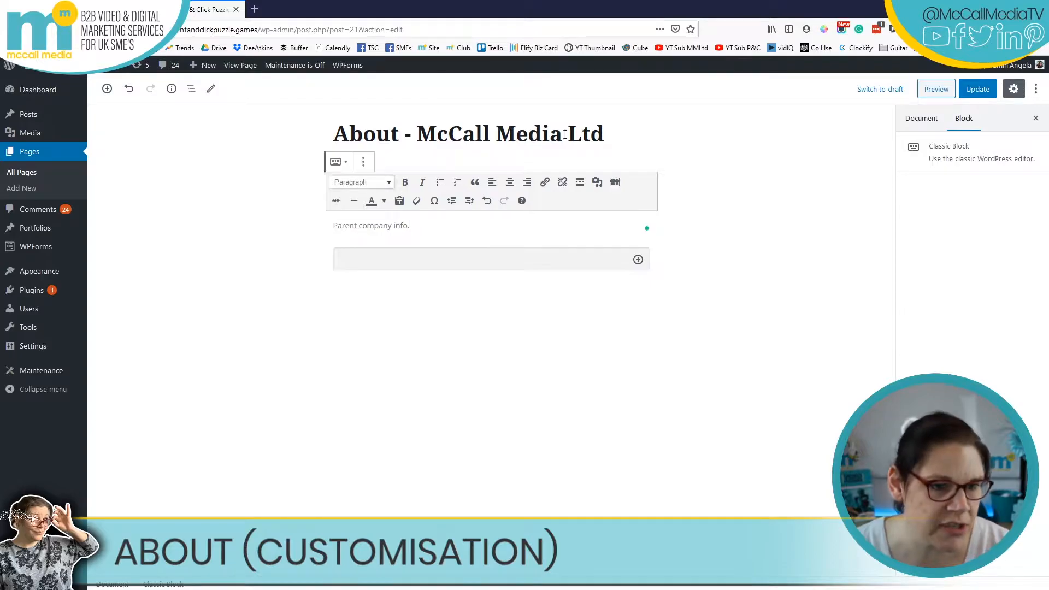
pyautogui.hotkey('ctrl', 's')
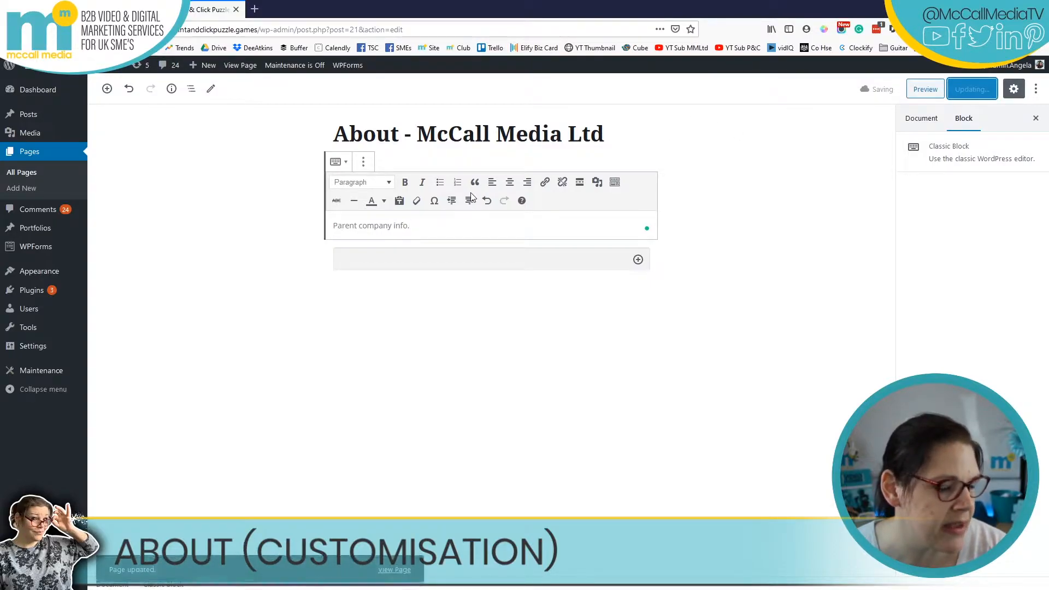
# - Set the page's permalink URL slug to about-mccallmedialtd
pyautogui.click(927, 121)
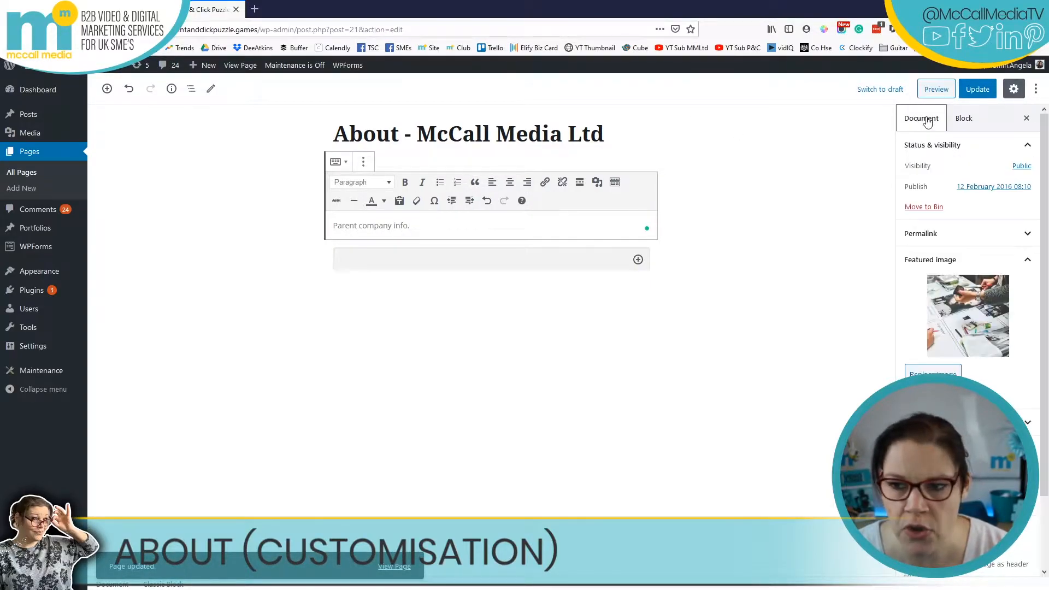
pyautogui.click(920, 234)
pyautogui.moveTo(947, 270); pyautogui.dragTo(895, 270)
pyautogui.moveTo(972, 268); pyautogui.dragTo(803, 265)
pyautogui.write('about-M')
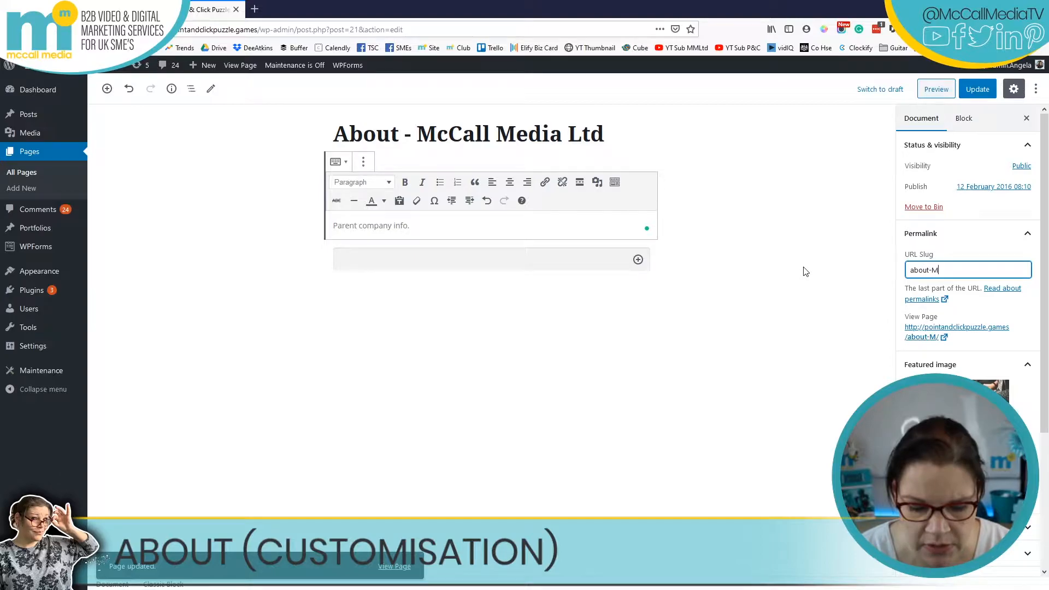
pyautogui.write('cc')
pyautogui.press('BackSpace')
pyautogui.press('BackSpace')
pyautogui.press('BackSpace')
pyautogui.write('mccallmedialu')
pyautogui.press('BackSpace')
pyautogui.write('td')
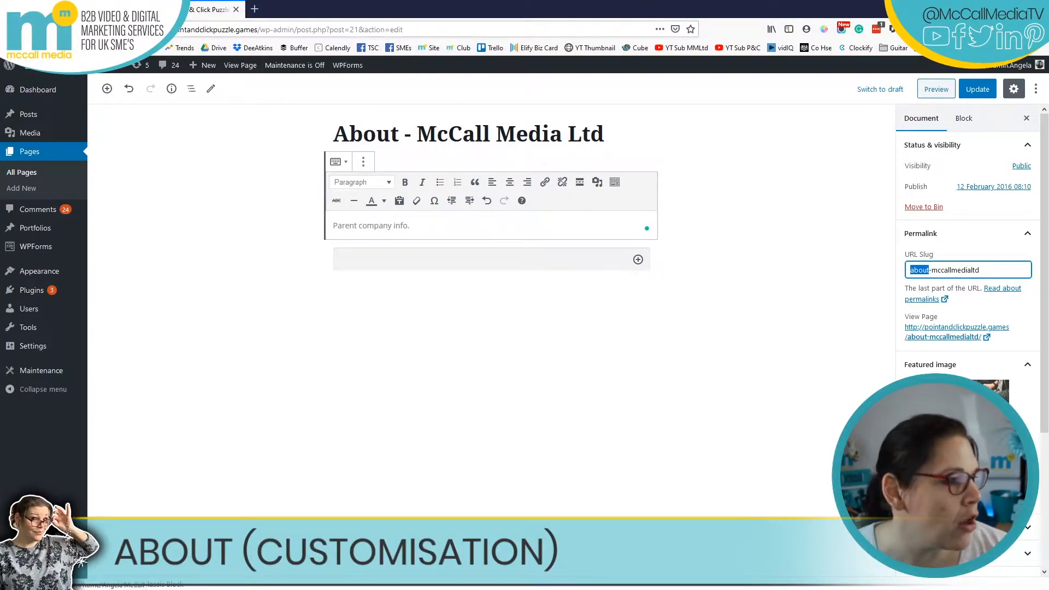
# - On the live site, open the fourth About item's page and examine the slug in its web address
pyautogui.click(71, 10)
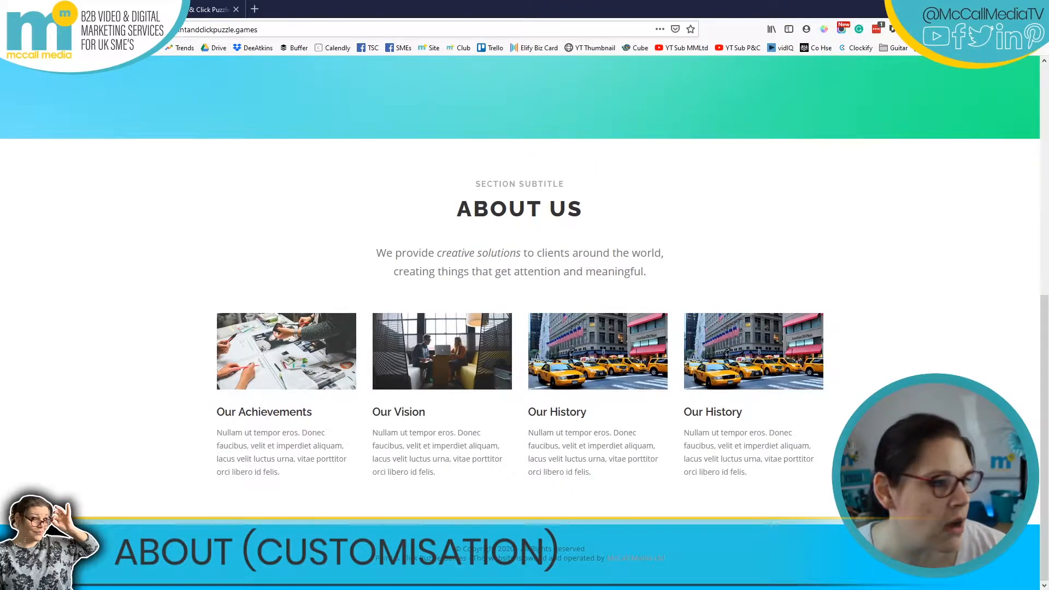
pyautogui.click(779, 395)
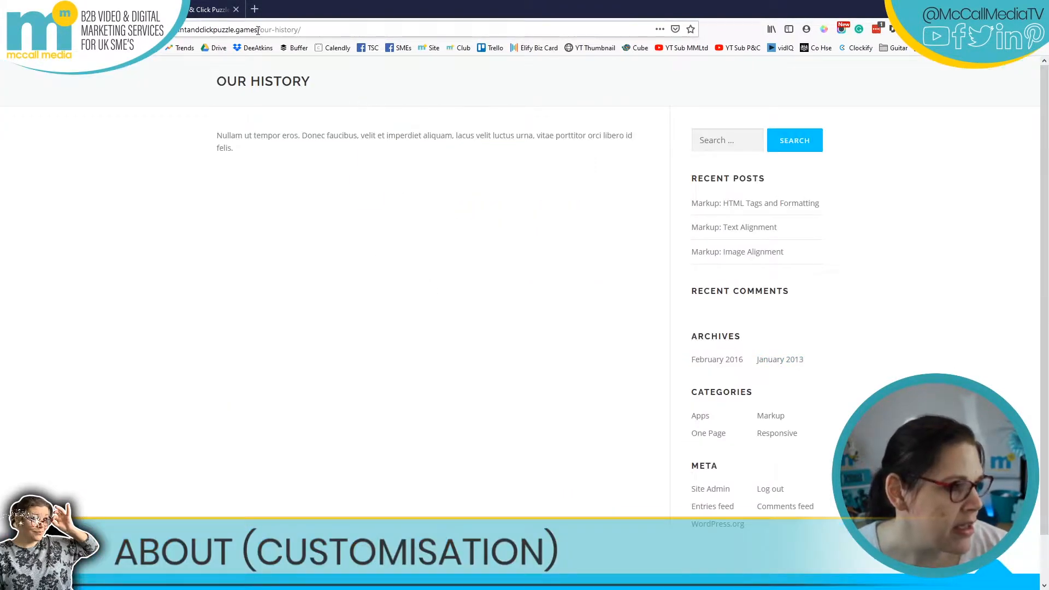
pyautogui.doubleClick(277, 29)
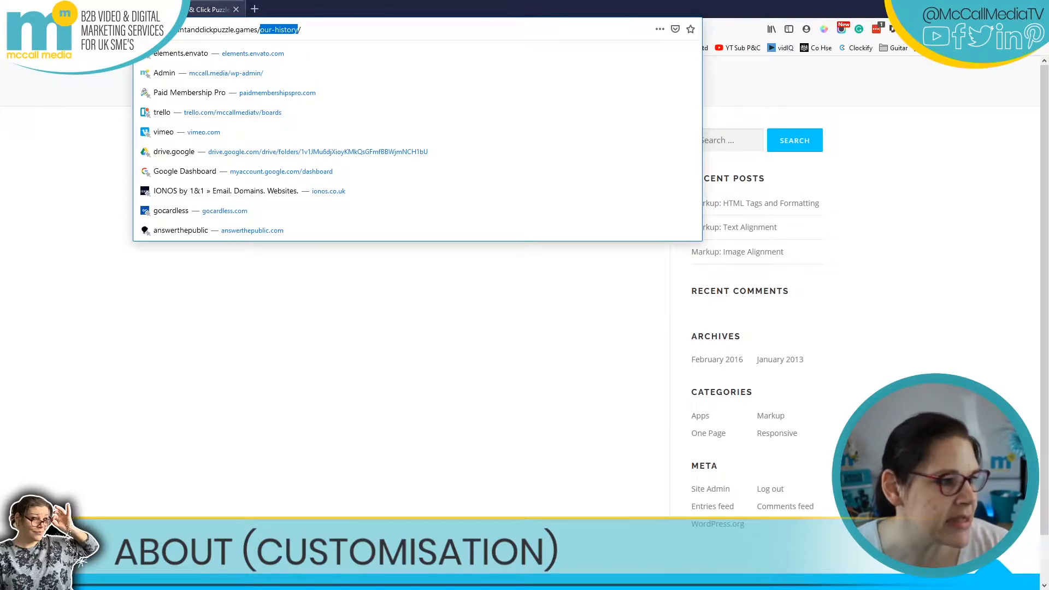
pyautogui.press('Escape')
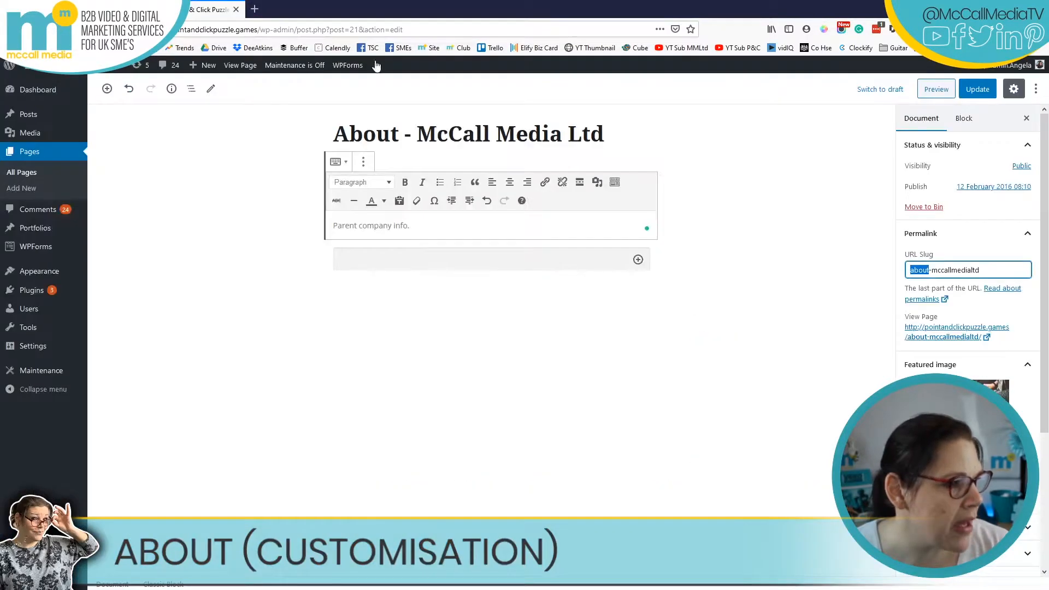
# - Return to the page being edited and update it with the new URL slug
pyautogui.click(971, 271)
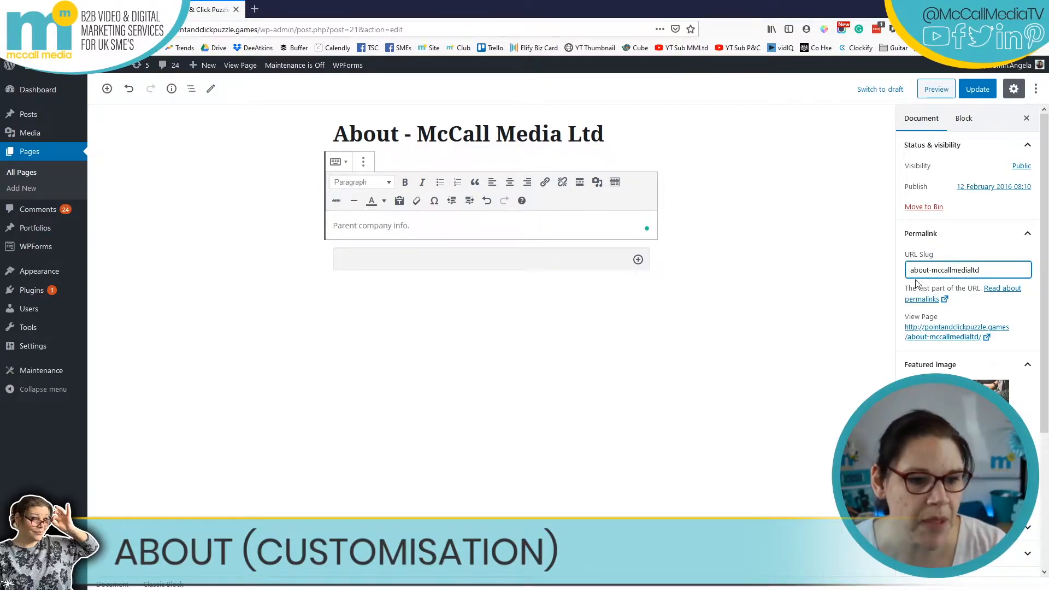
pyautogui.click(978, 89)
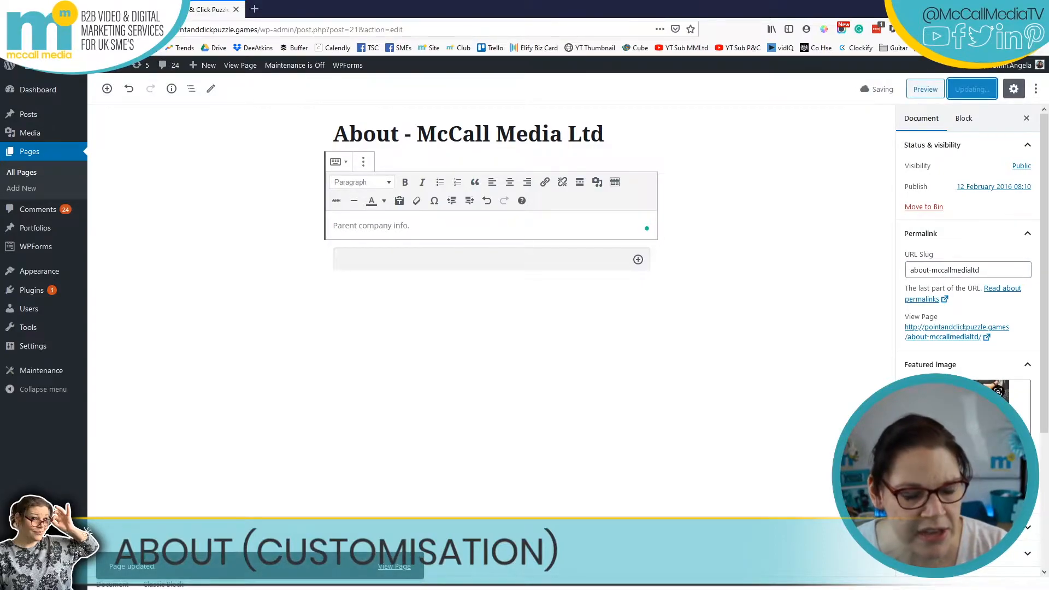
# - Open the page's featured image for replacement and permanently delete about2.jpg from the media library
pyautogui.scroll(-4, 967, 263)
pyautogui.click(971, 257)
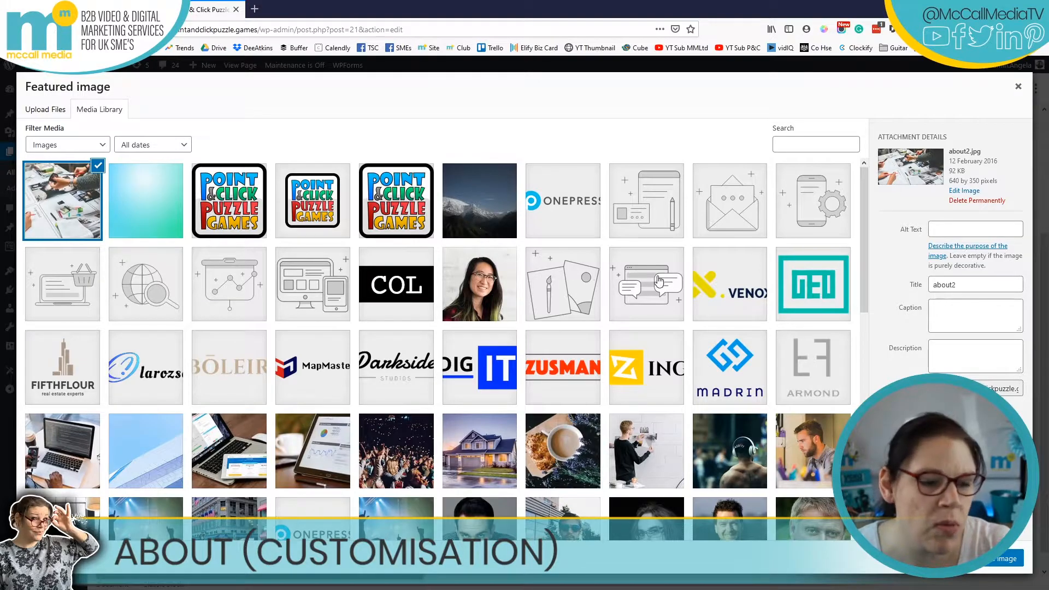
pyautogui.click(959, 201)
pyautogui.click(553, 270)
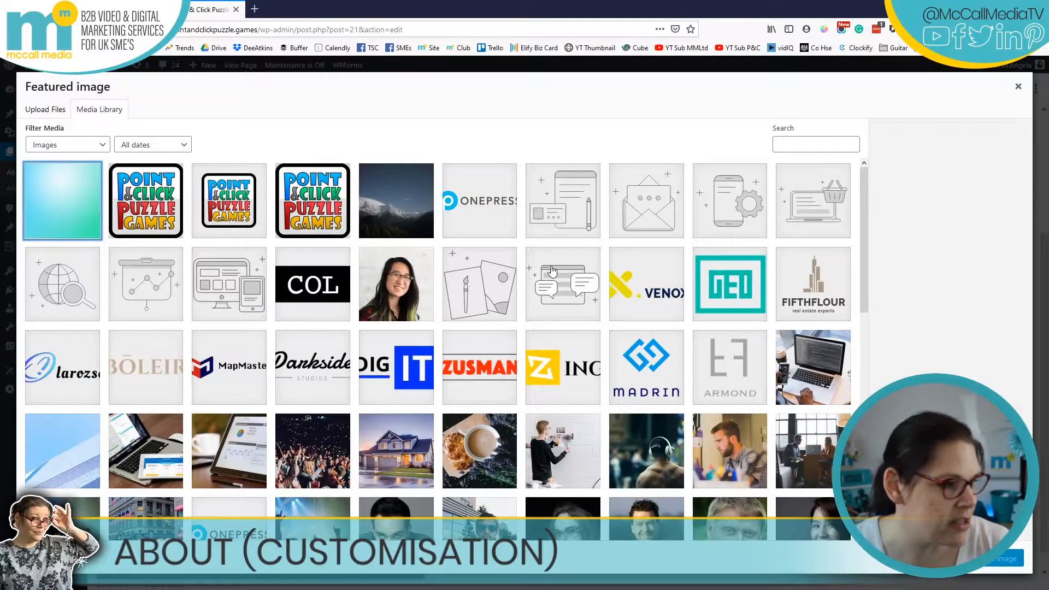
# - Upload BlogPostFeaturedImage.png from the Assets folder as the replacement for the page's featured image
pyautogui.click(53, 111)
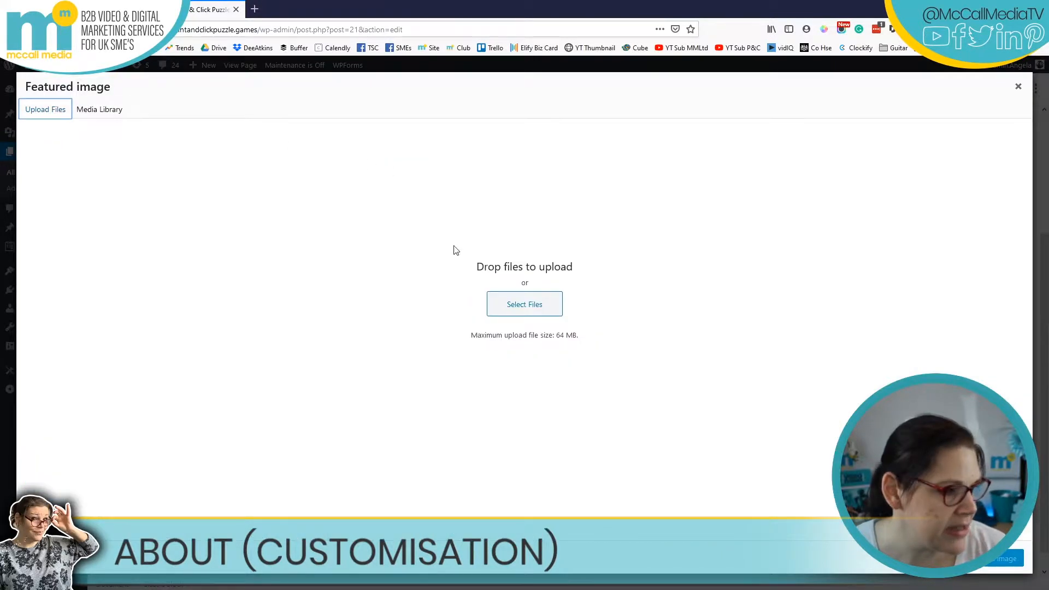
pyautogui.click(534, 306)
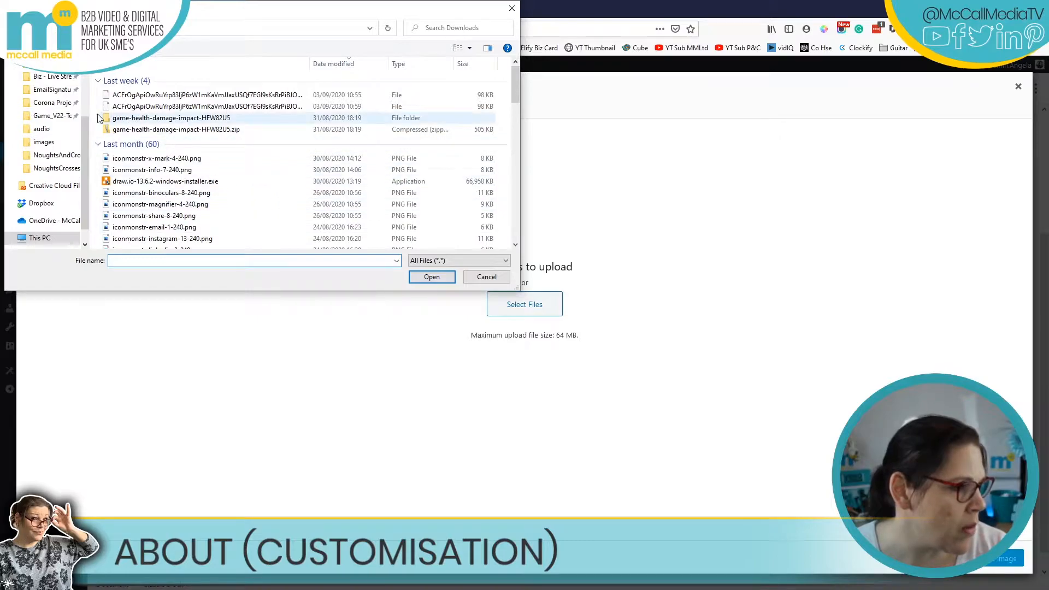
pyautogui.scroll(1, 30, 144)
pyautogui.click(191, 107)
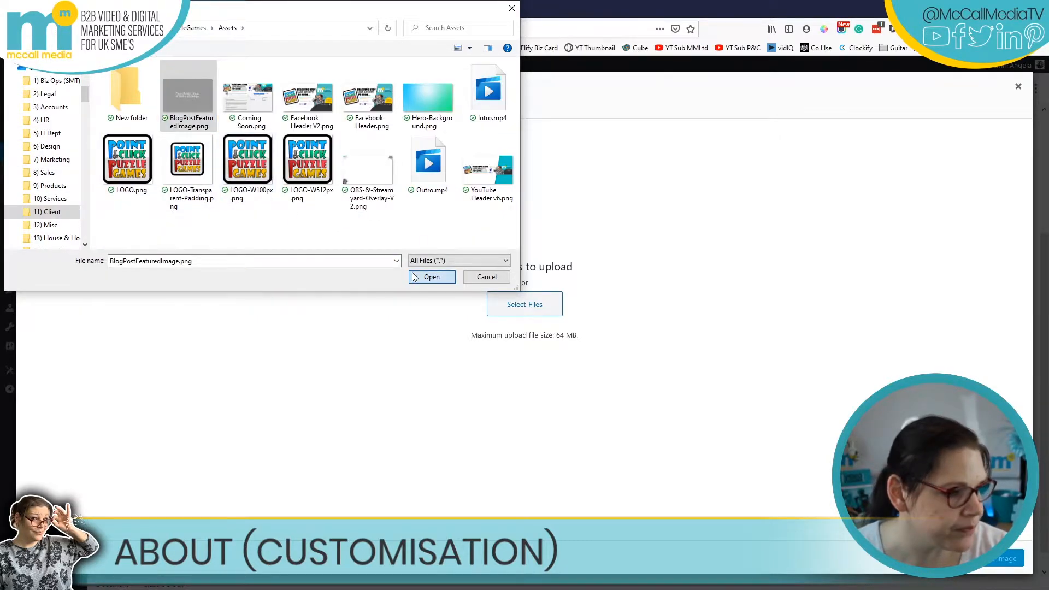
pyautogui.click(432, 277)
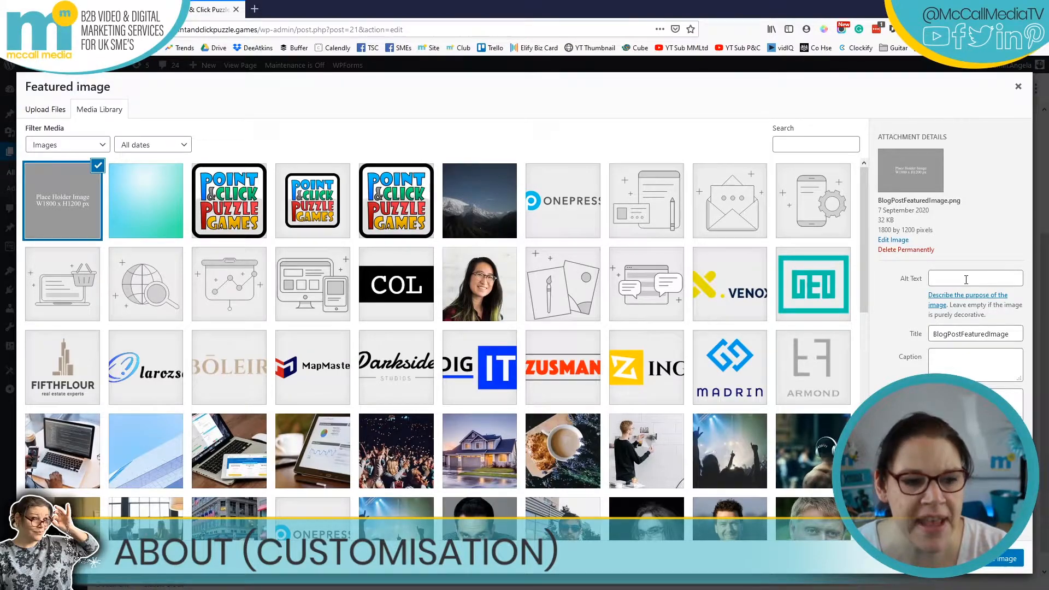
# - Set BlogPostFeaturedImage.png as the page's featured image and expand the Excerpt settings
pyautogui.click(992, 561)
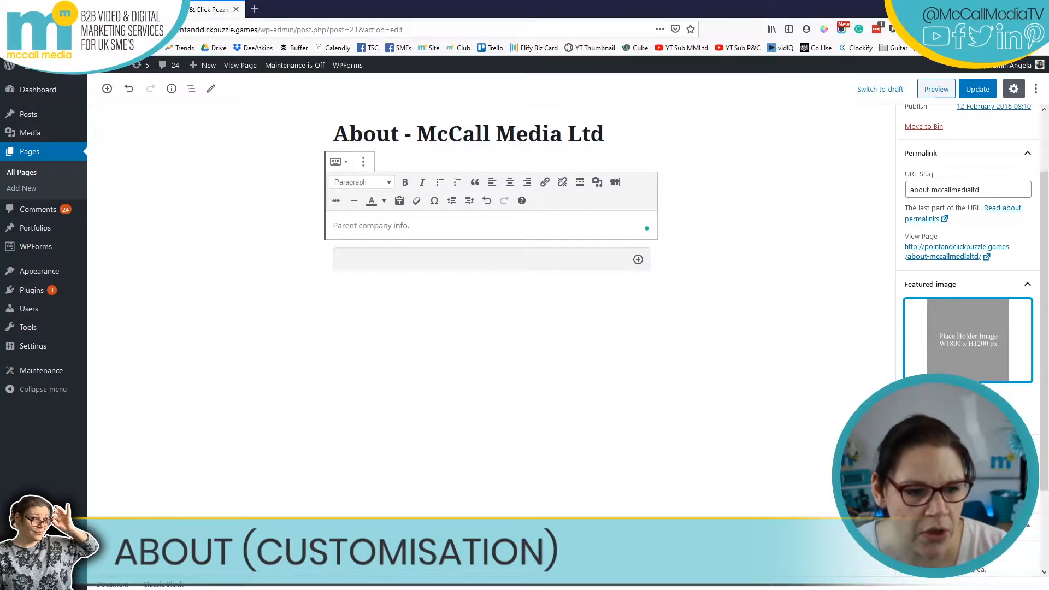
pyautogui.scroll(-2, 956, 335)
pyautogui.click(957, 336)
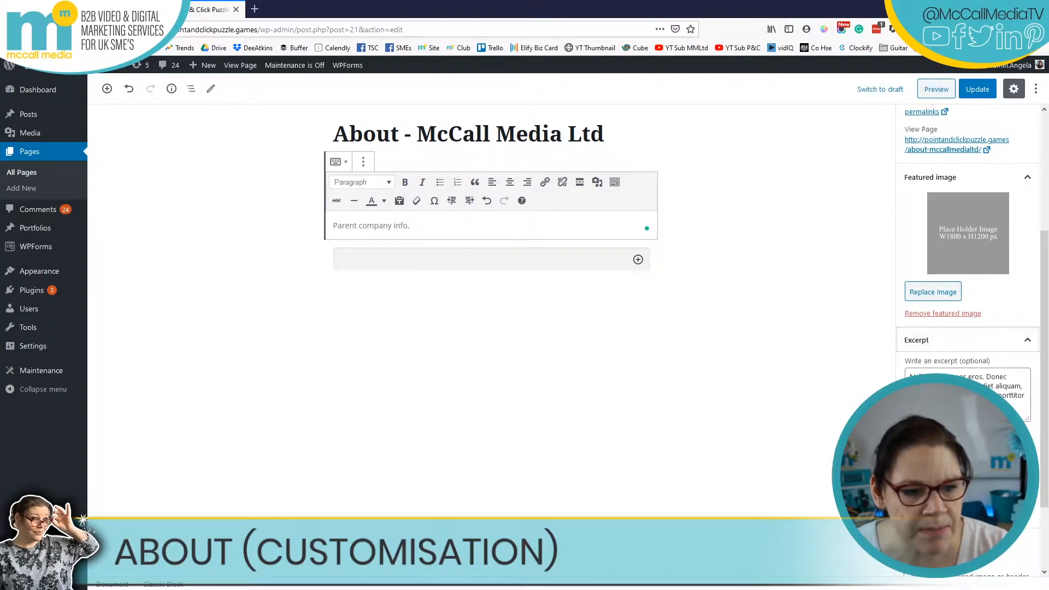
# - Compare the page's excerpt text with the body text in its content block
pyautogui.hotkey('ctrl', 'a')
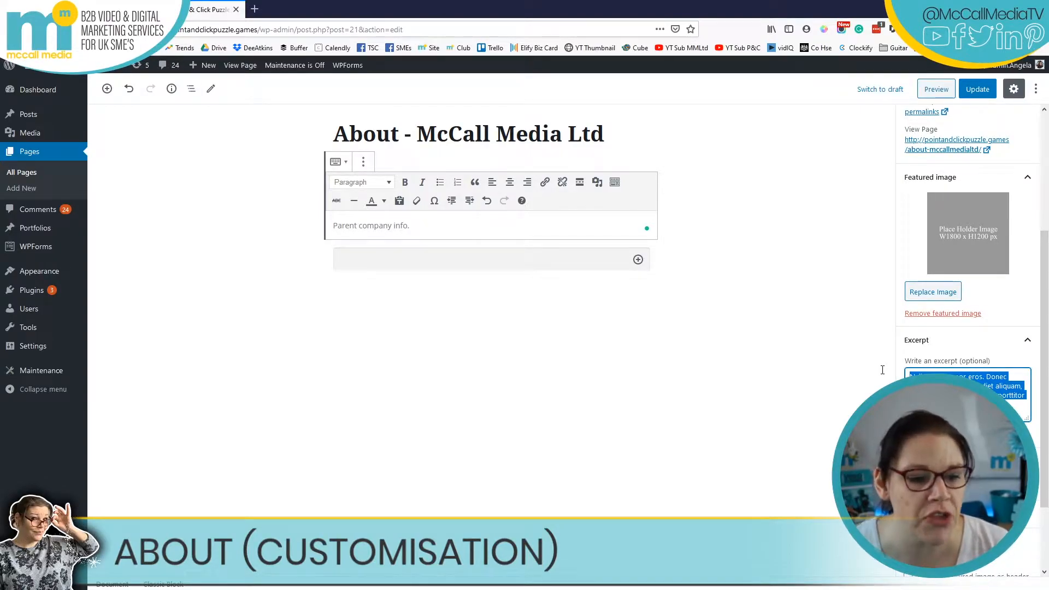
pyautogui.moveTo(342, 225); pyautogui.dragTo(446, 237)
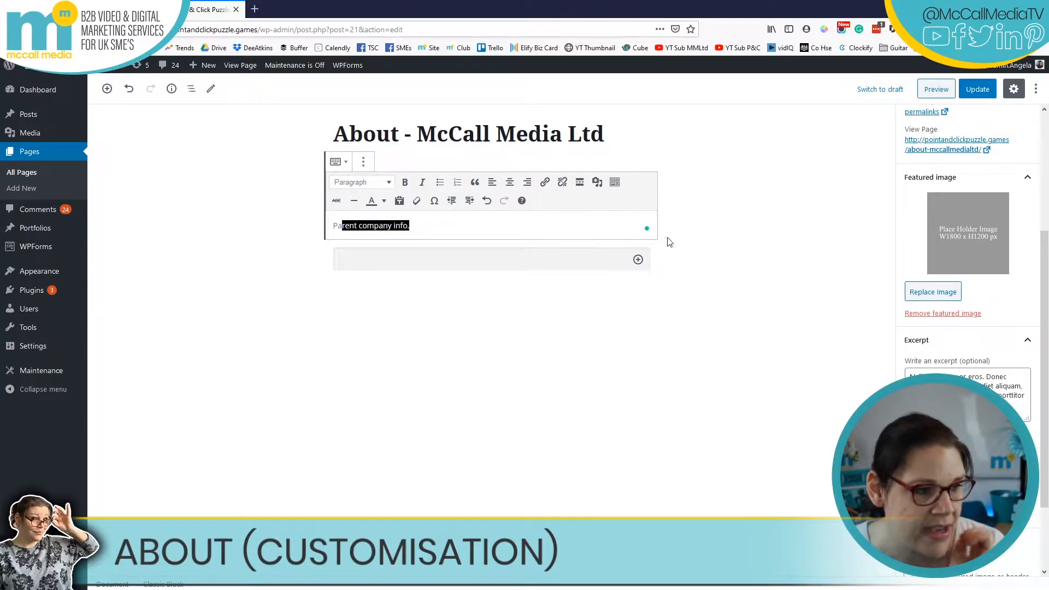
pyautogui.click(967, 399)
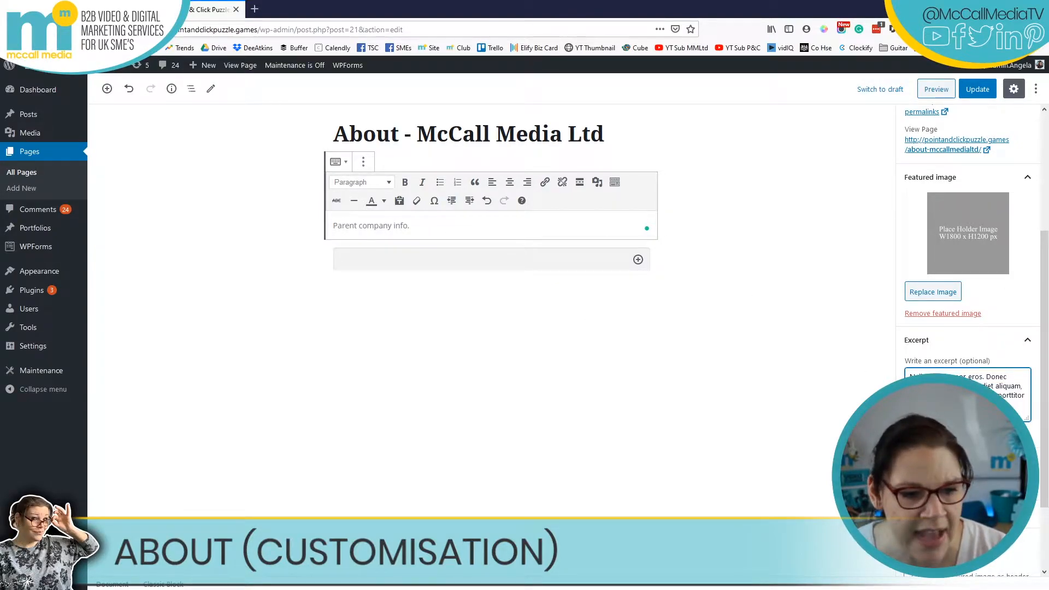
pyautogui.moveTo(967, 399); pyautogui.dragTo(912, 374)
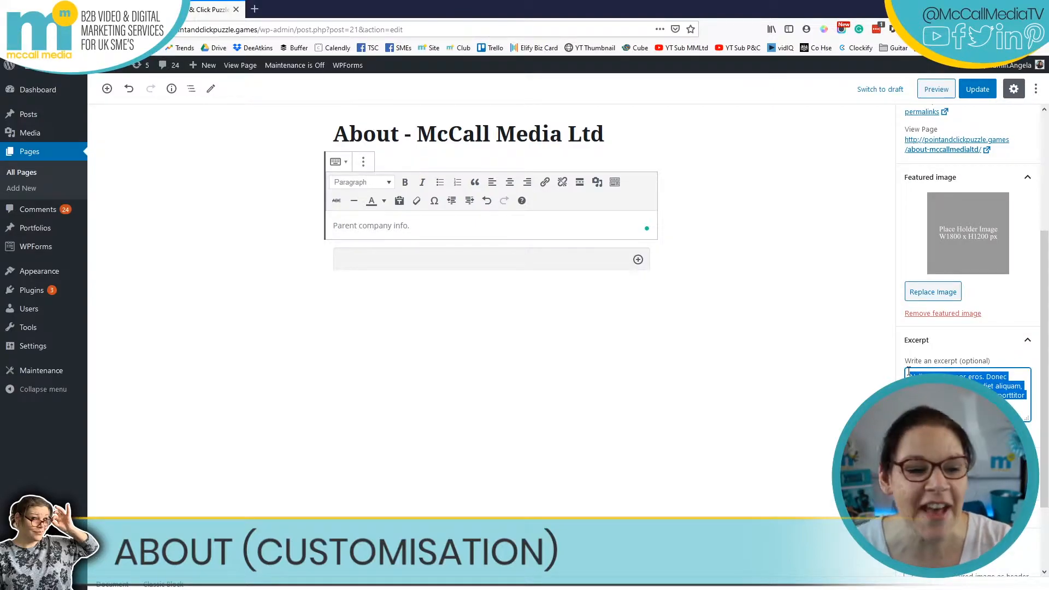
# - Examine the page's discussion and page attribute settings, and open the fourth About item's page on the live site
pyautogui.scroll(-3, 924, 379)
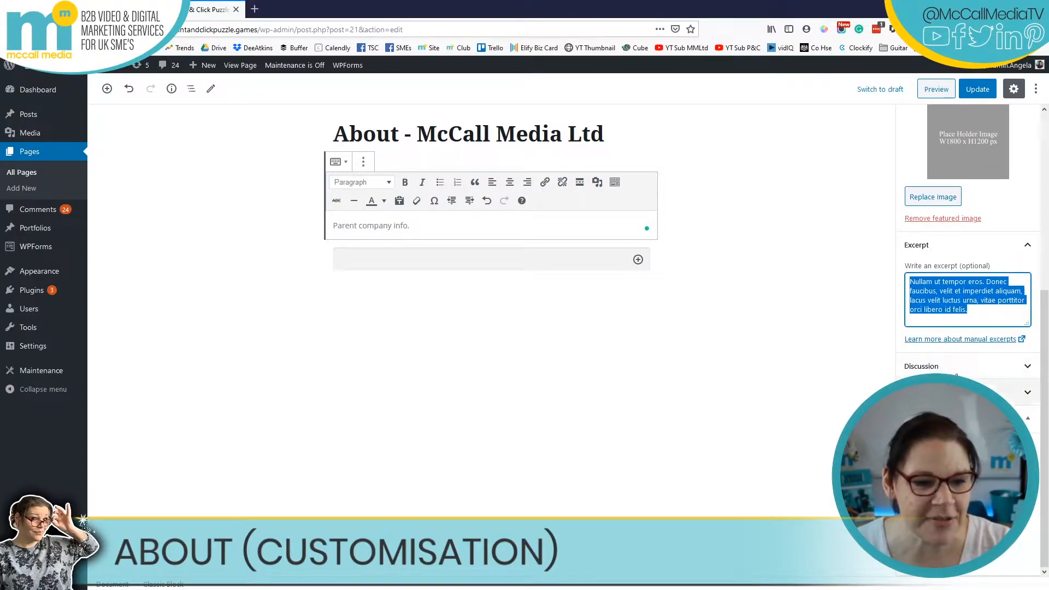
pyautogui.click(927, 369)
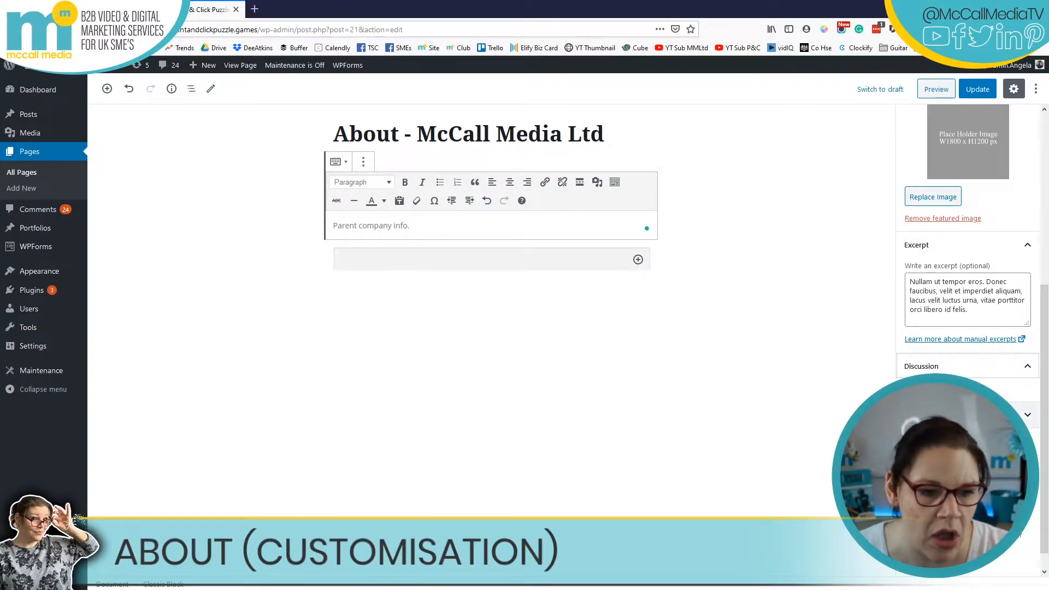
pyautogui.scroll(-1, 995, 375)
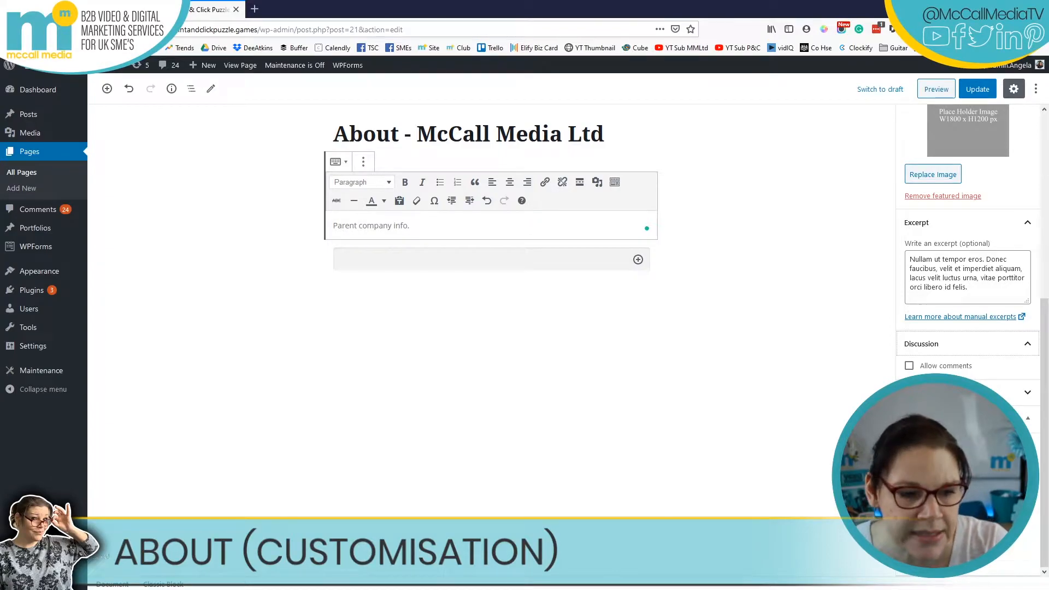
pyautogui.click(1026, 392)
pyautogui.scroll(-2, 961, 314)
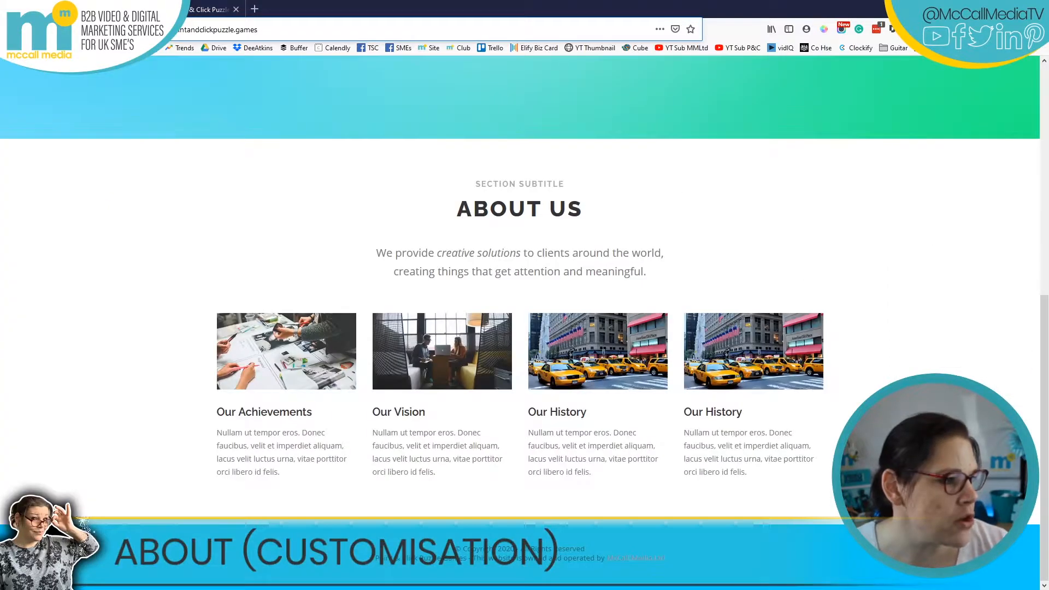
pyautogui.click(725, 415)
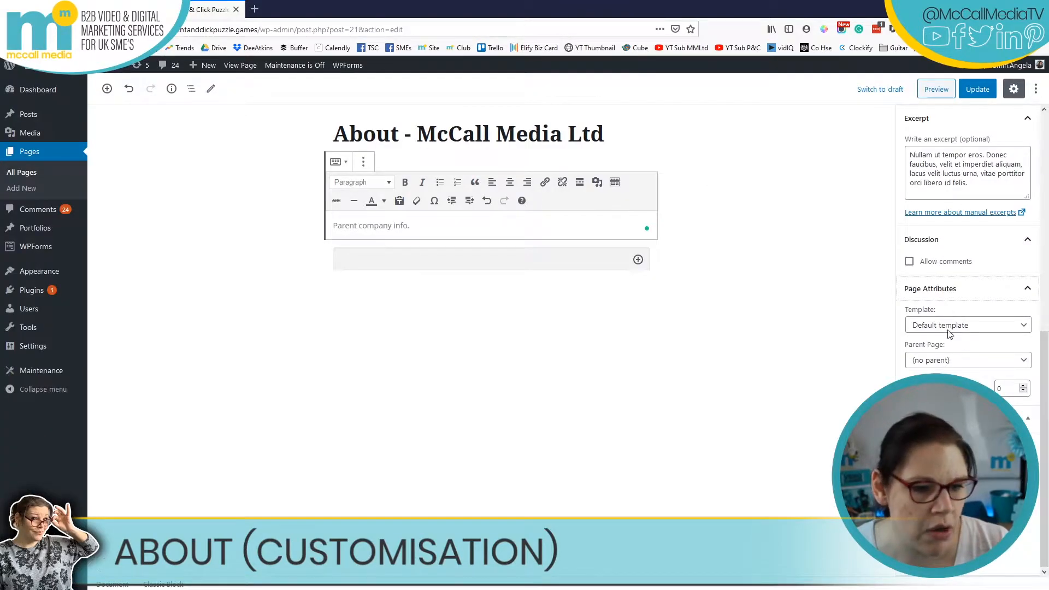
# - Set the page's template to Full Width - Contained Content
pyautogui.click(908, 326)
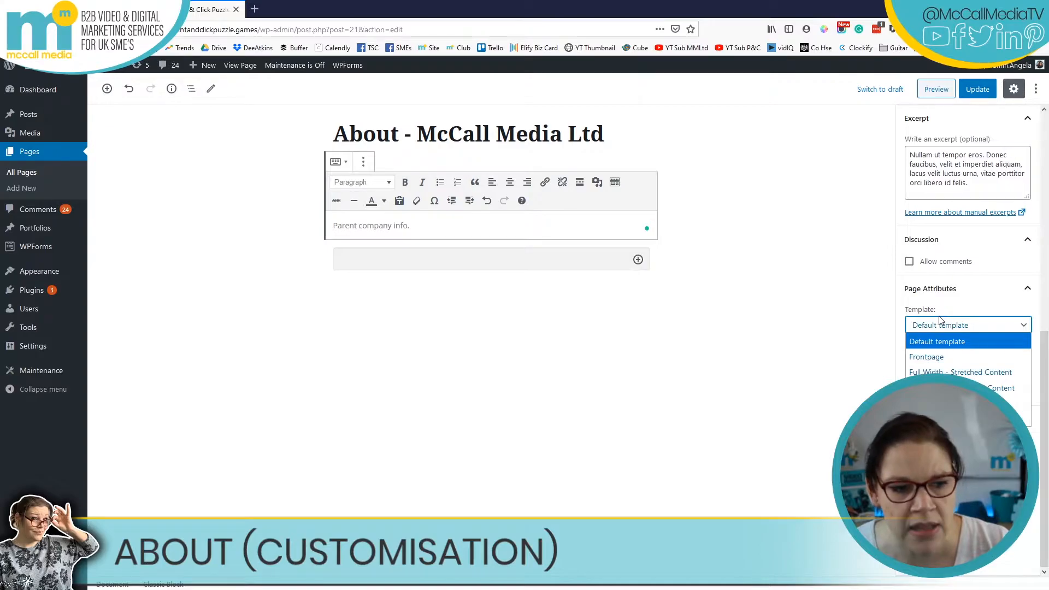
pyautogui.press('Down')
pyautogui.press('Down')
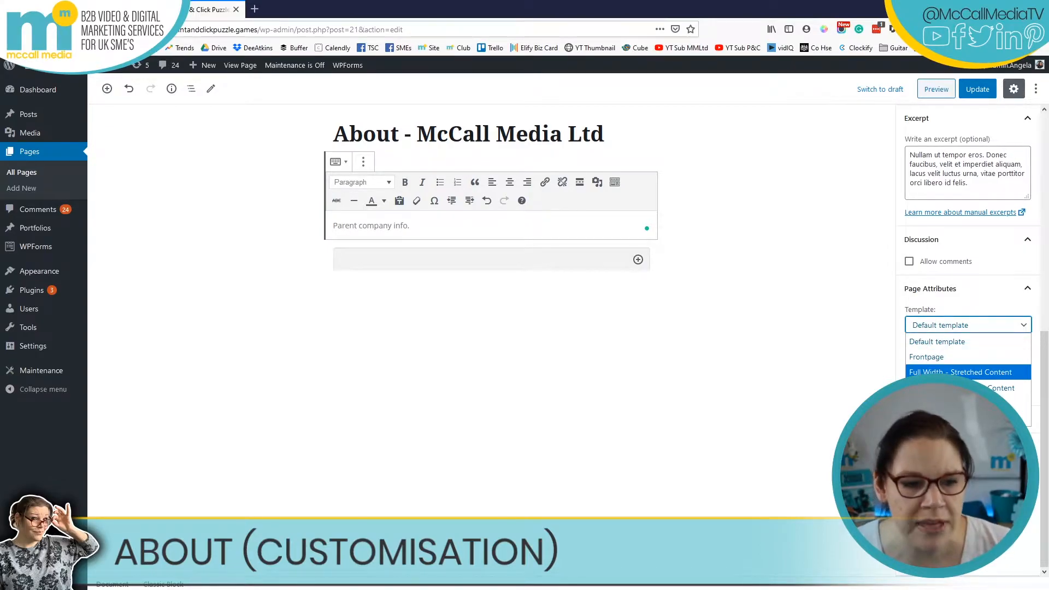
pyautogui.press('Down')
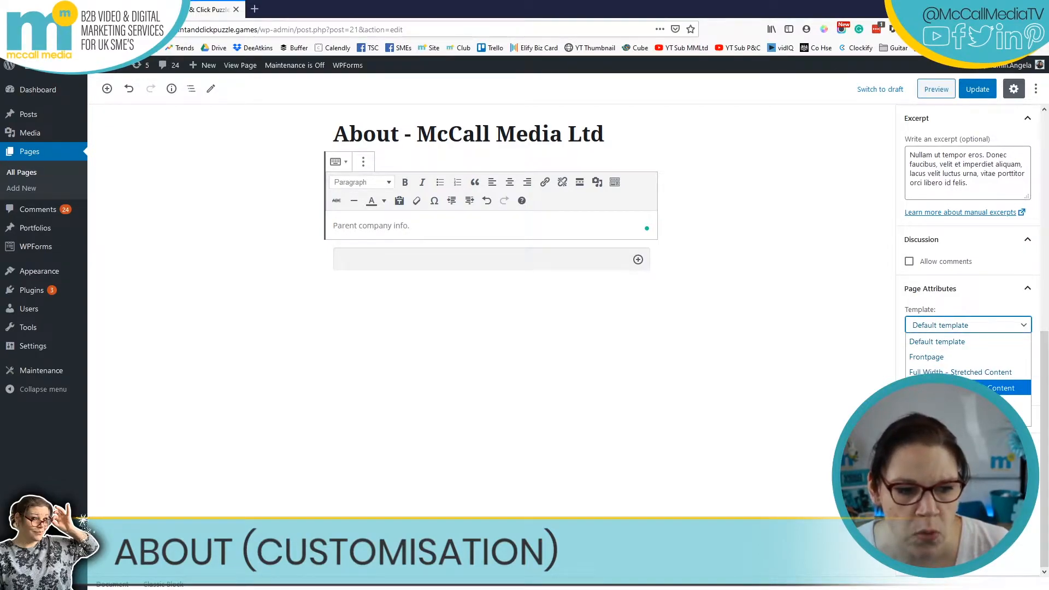
pyautogui.press('Return')
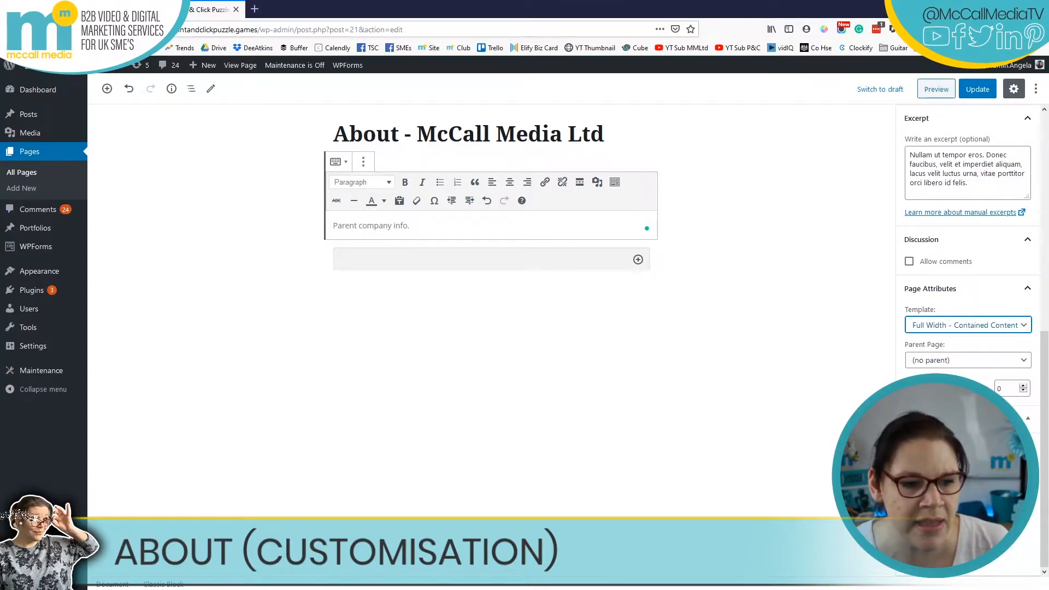
# - Examine the sidebar layout of the live Our History page, and return to the page being edited without leaving it
pyautogui.hotkey('alt', 'Left')
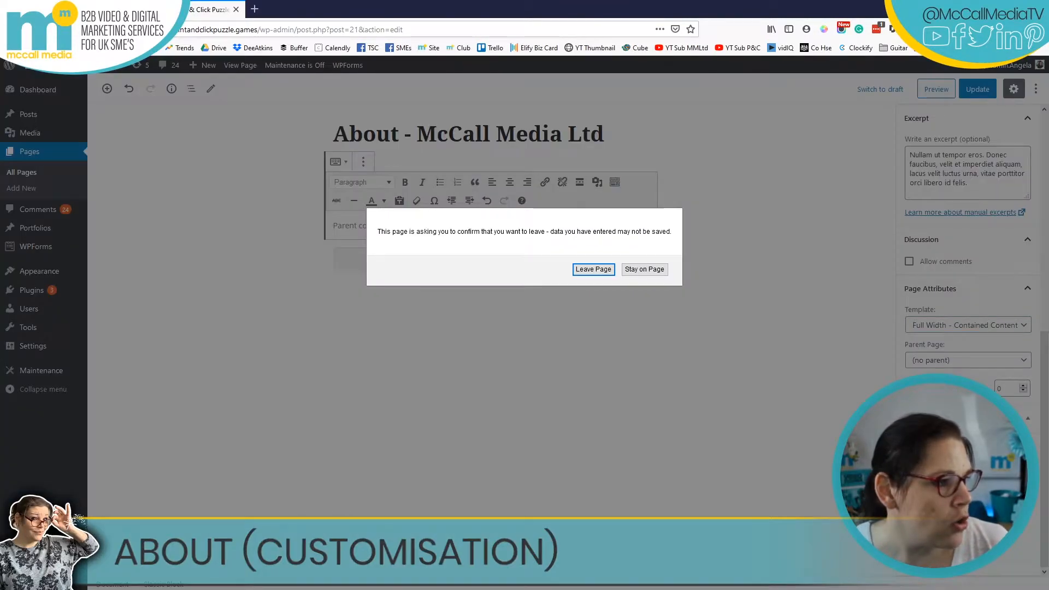
pyautogui.press('Return')
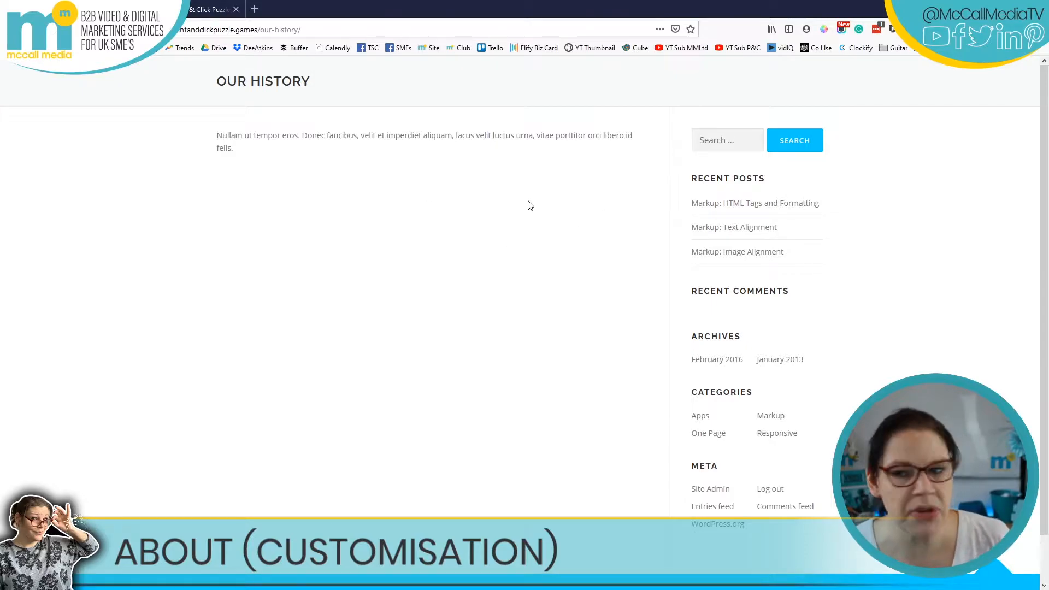
pyautogui.click(205, 11)
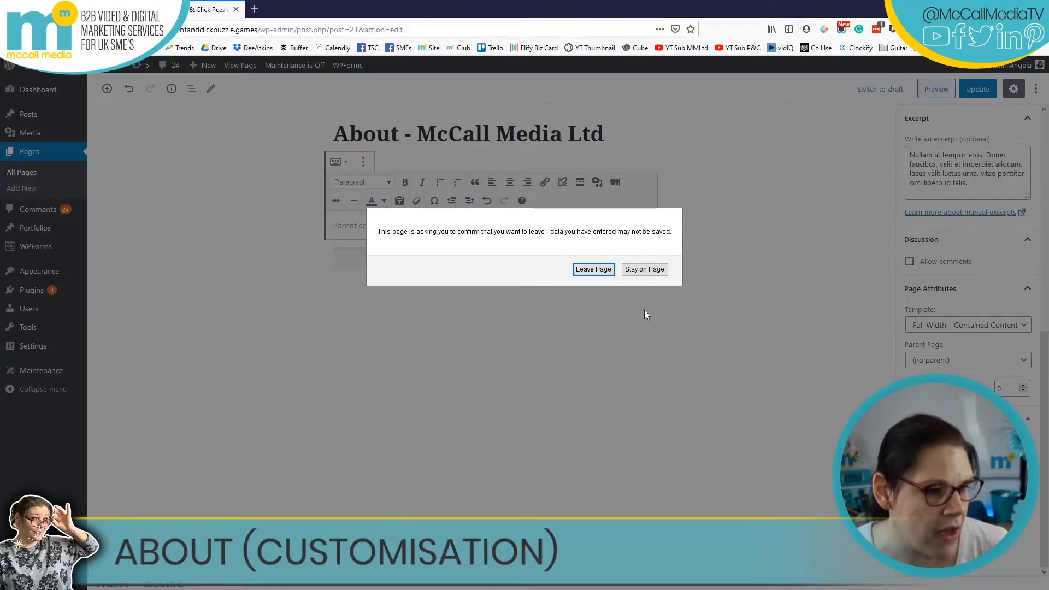
pyautogui.click(653, 269)
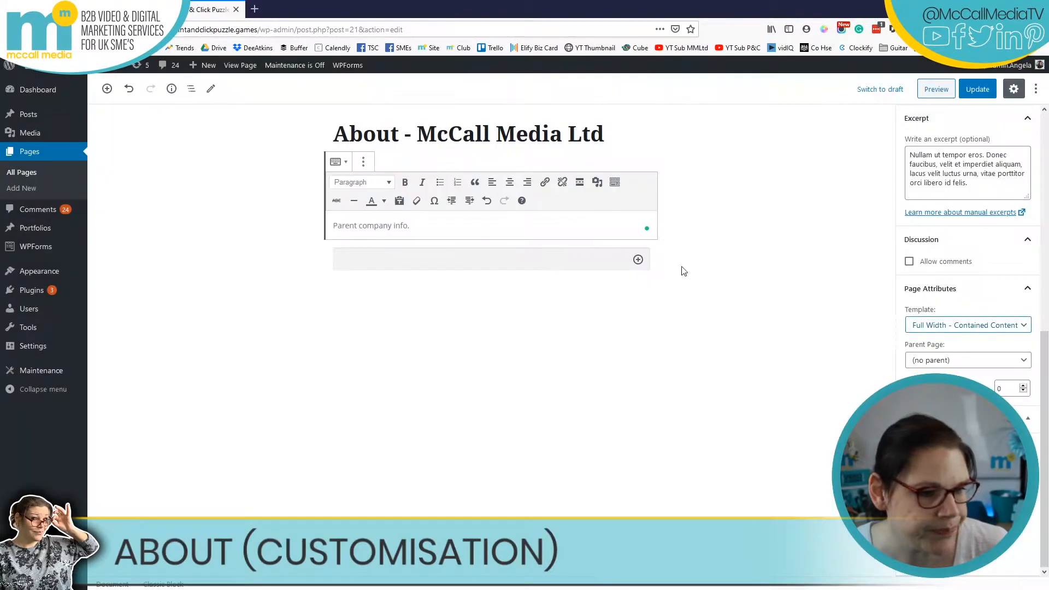
pyautogui.click(955, 326)
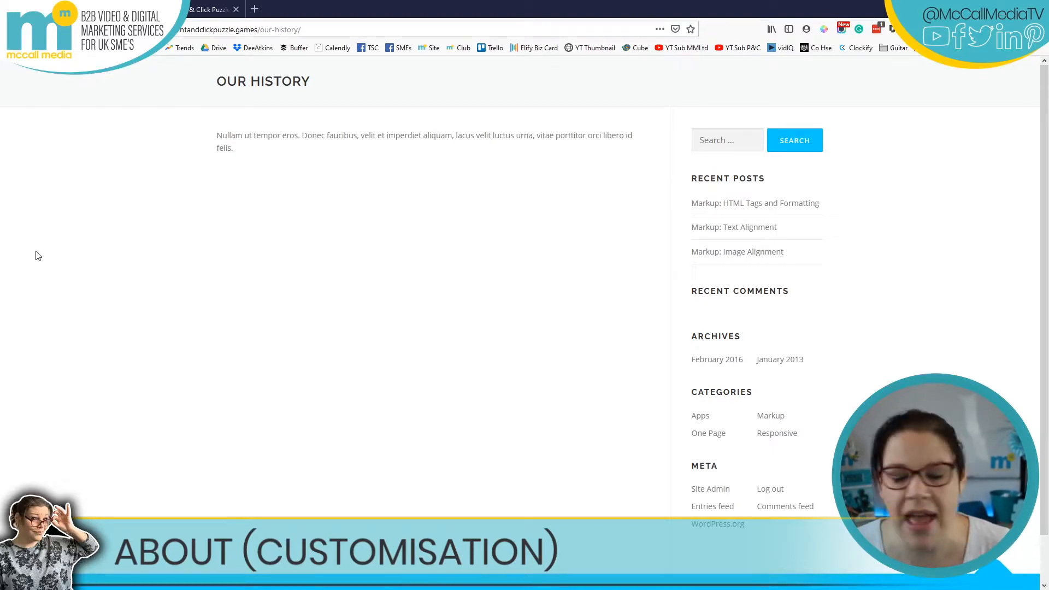
pyautogui.click(202, 8)
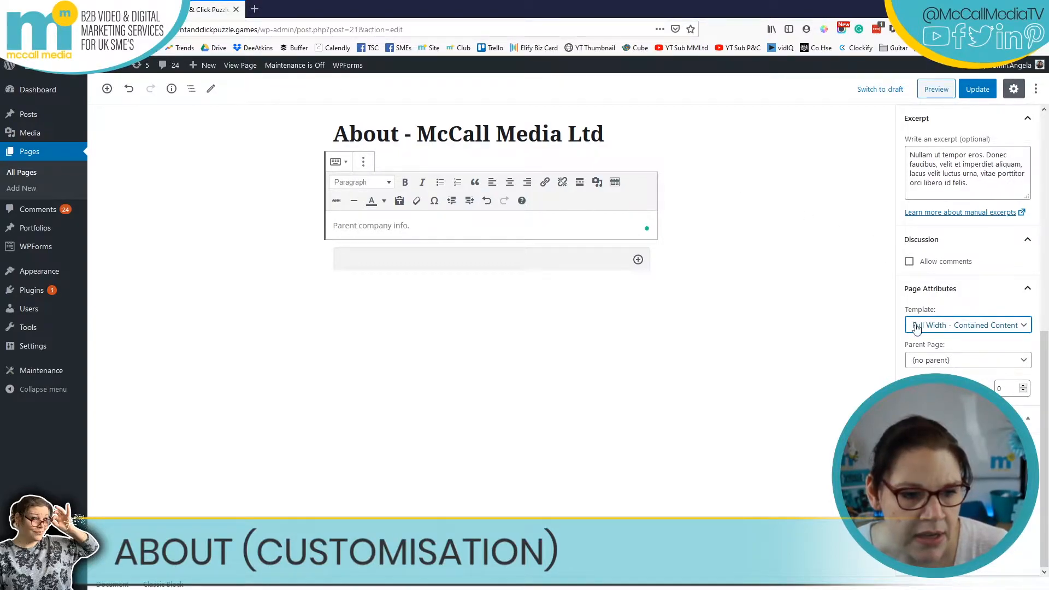
# - Review the pages available as parent page and close the list without choosing one
pyautogui.click(958, 360)
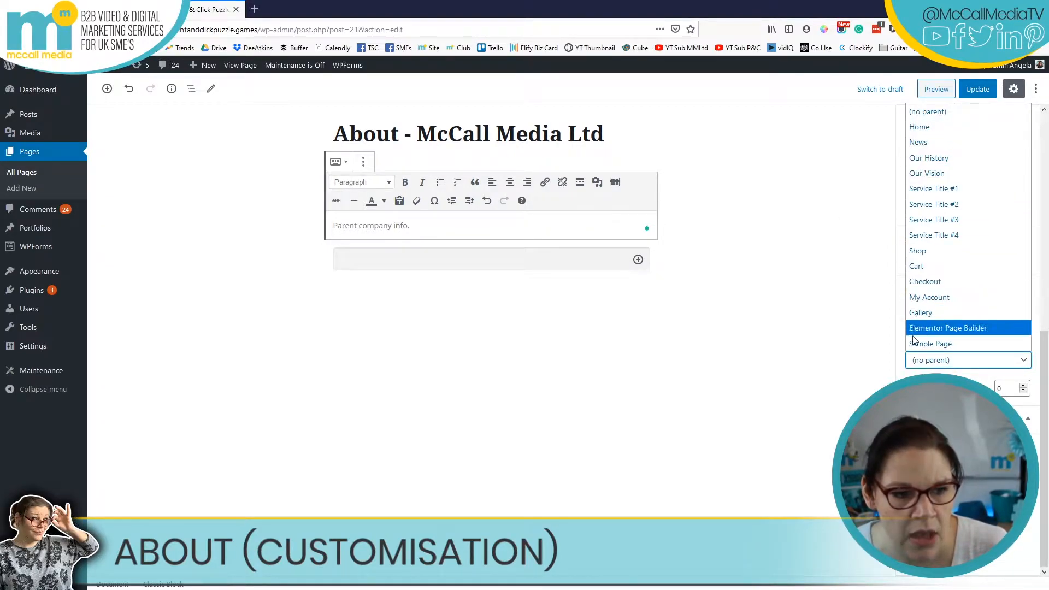
pyautogui.click(785, 391)
pyautogui.click(776, 383)
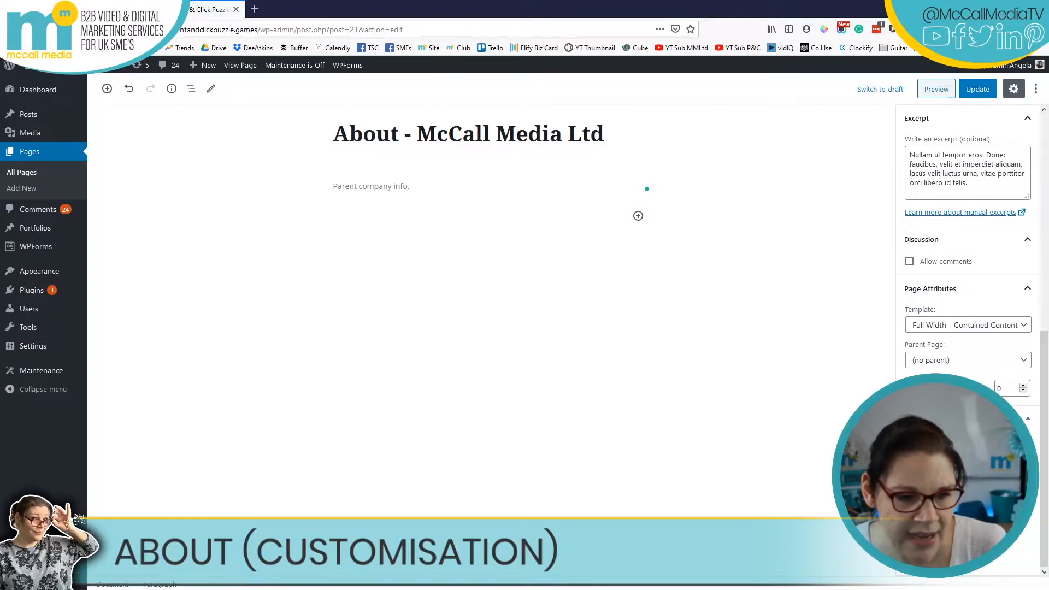
# - Open the McCall Media website in a new tab, compare the live Our History title area with it, and view its Services page
pyautogui.click(254, 8)
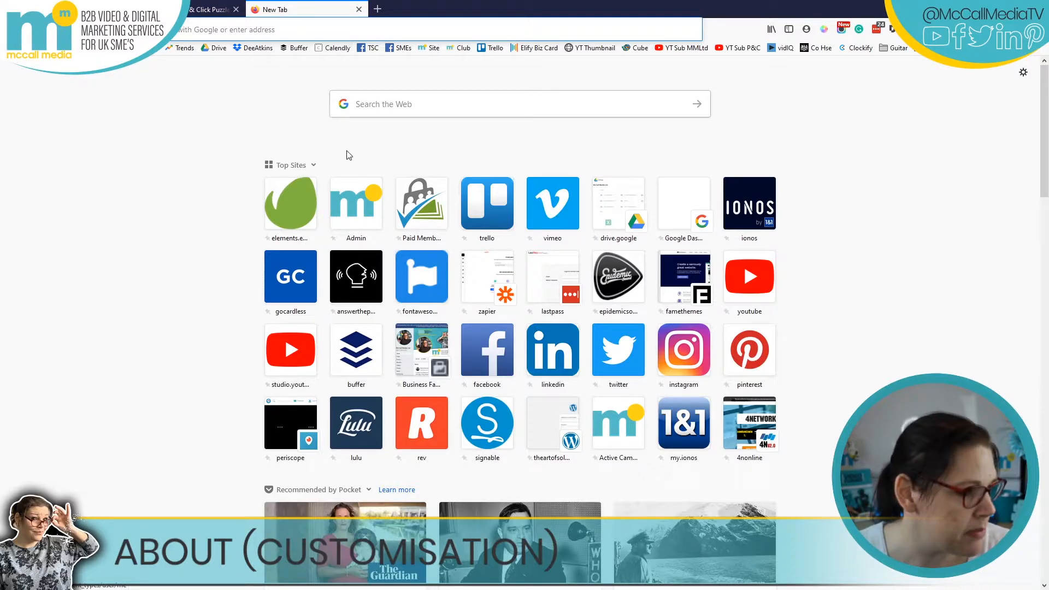
pyautogui.click(432, 48)
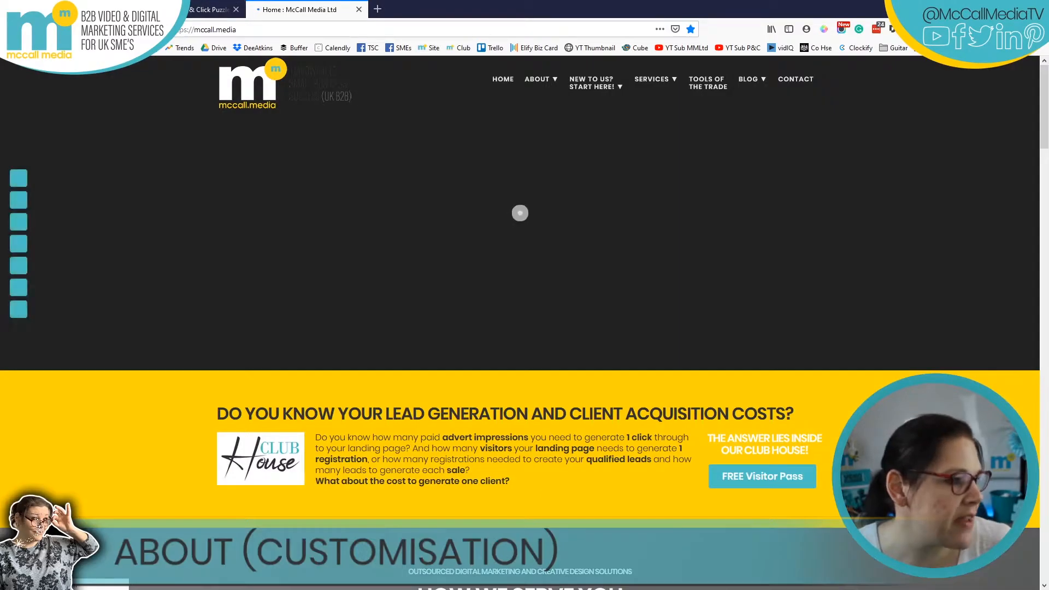
pyautogui.click(82, 9)
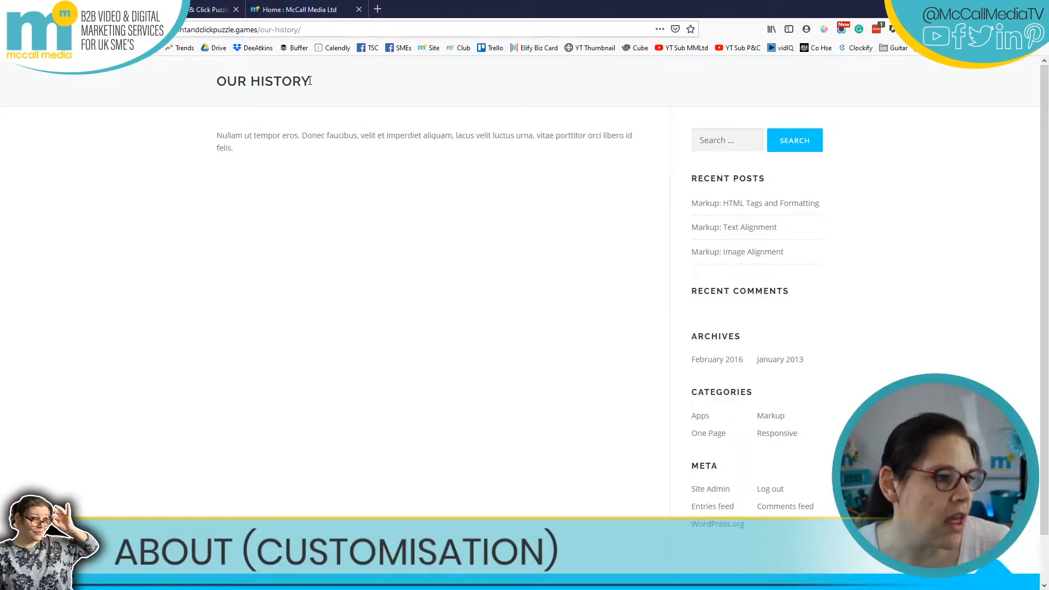
pyautogui.moveTo(309, 81); pyautogui.dragTo(182, 84)
pyautogui.hotkey('ctrl', 'Tab')
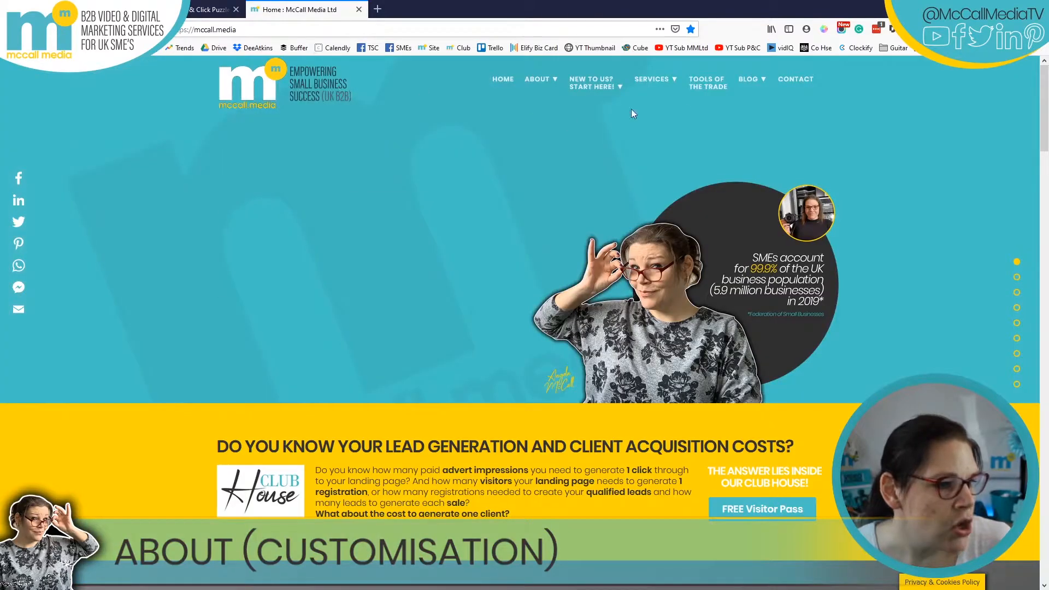
pyautogui.moveTo(656, 82)
pyautogui.click(654, 103)
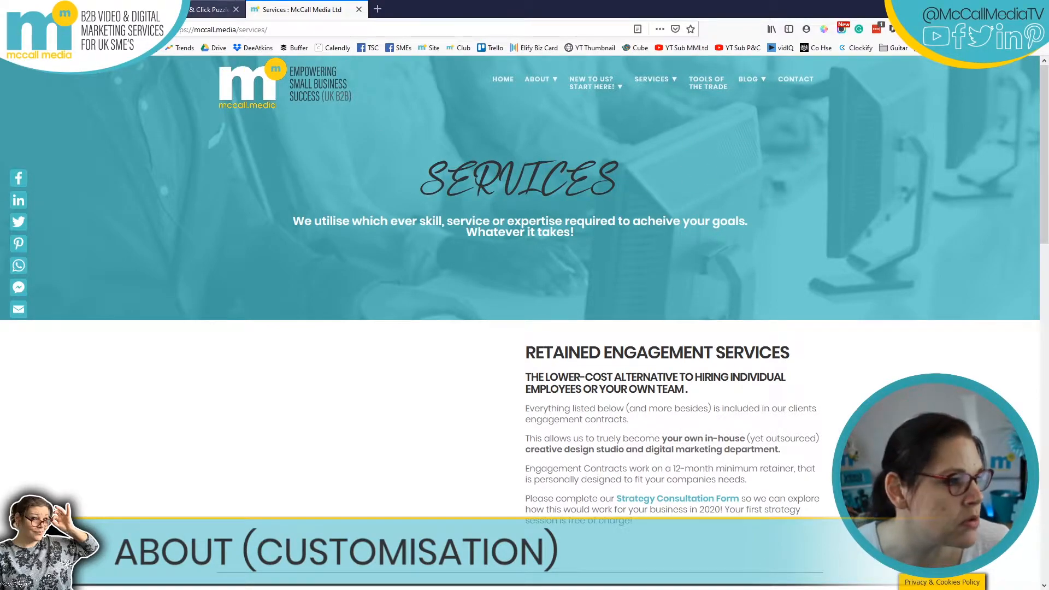
# - Compare the settings of the page being edited with the introductory text in the McCall Media Services page header
pyautogui.click(213, 9)
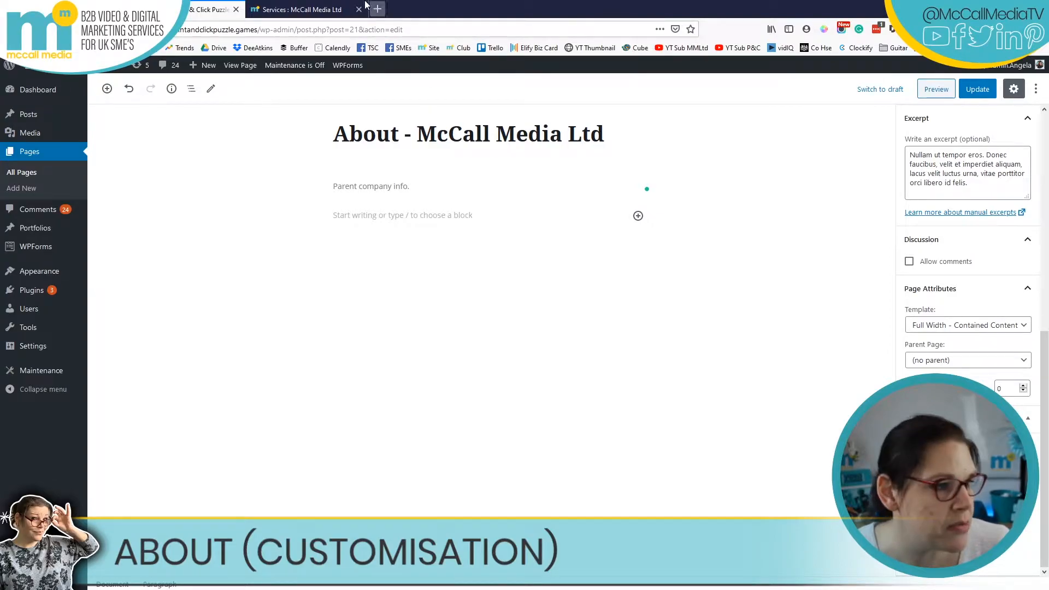
pyautogui.click(339, 9)
pyautogui.moveTo(294, 221); pyautogui.dragTo(746, 223)
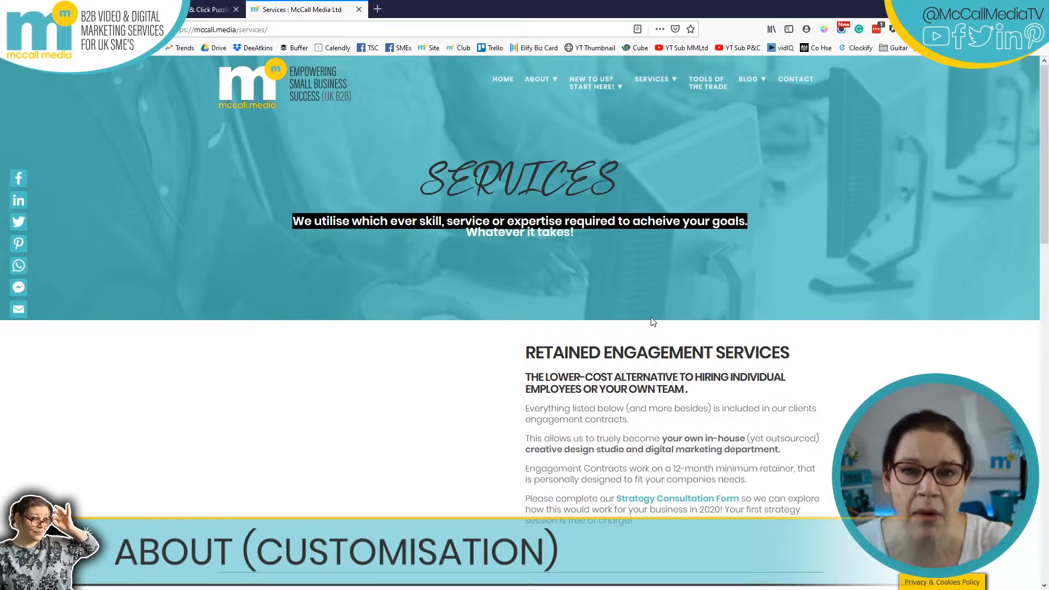
# - Update the page with its new template and featured image, and open the About section in the theme customiser
pyautogui.click(191, 6)
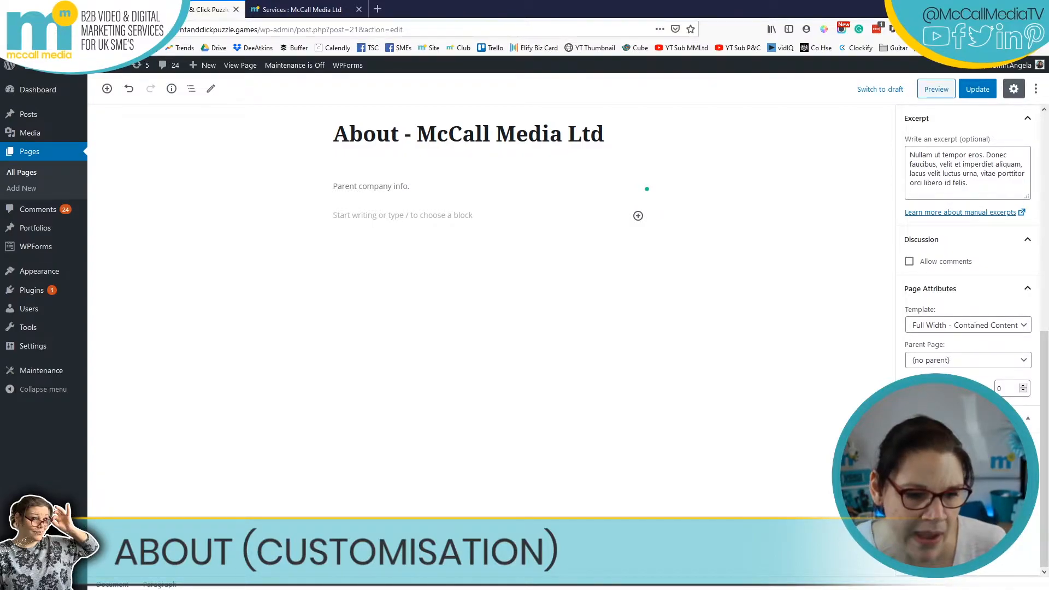
pyautogui.click(971, 90)
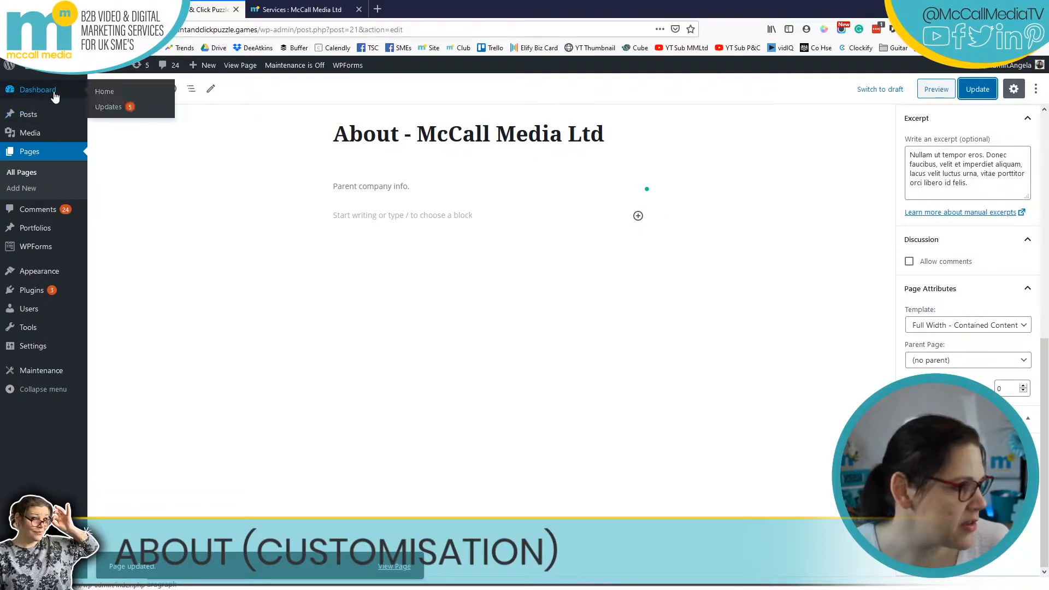
pyautogui.moveTo(40, 273)
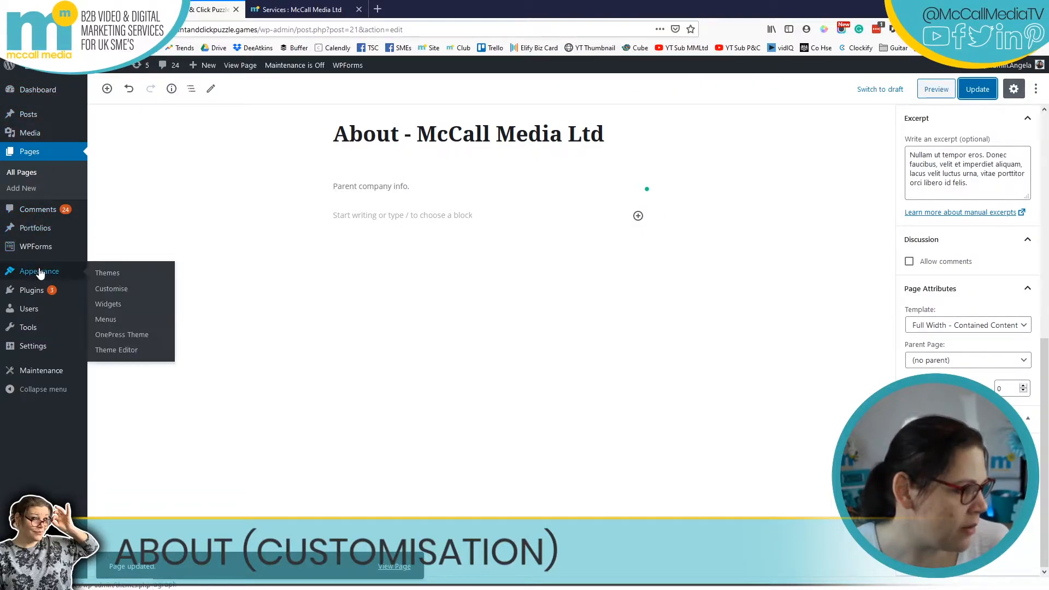
pyautogui.click(124, 289)
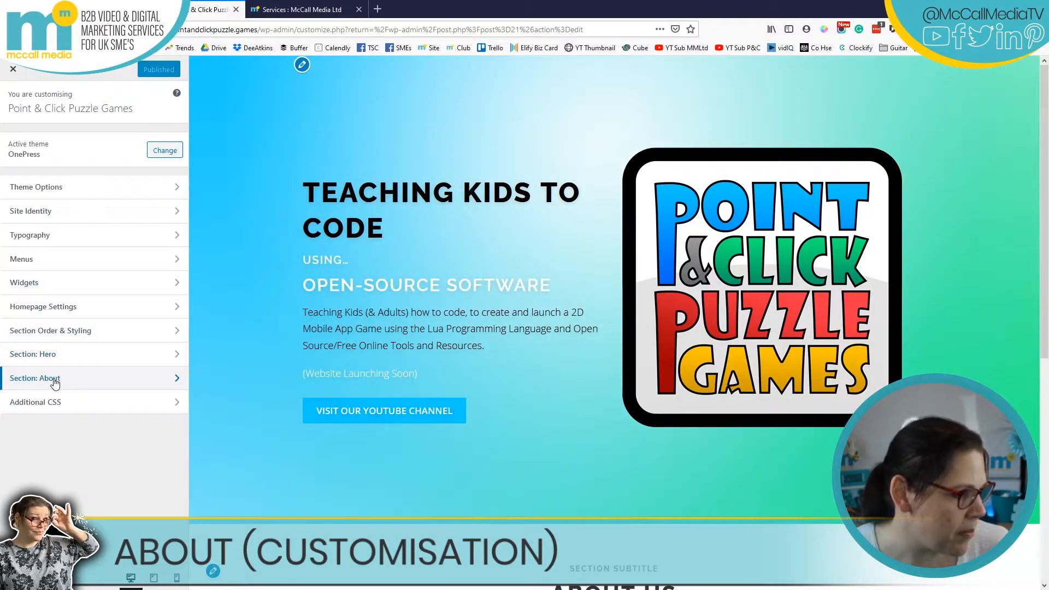
pyautogui.click(57, 378)
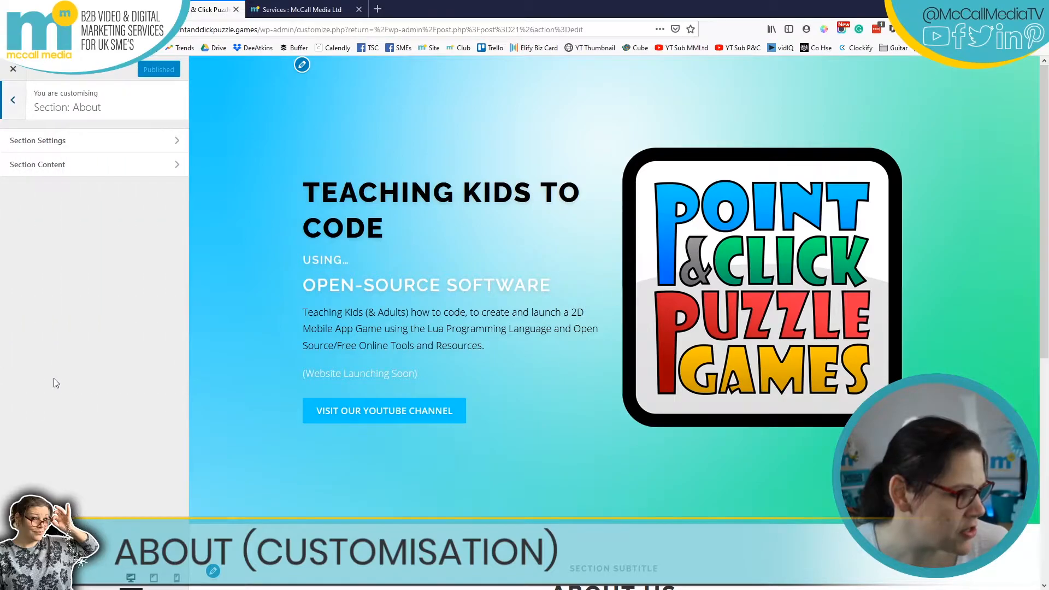
# - In the About section's content settings, enable linking to the single page for the About - McCall Media Ltd item and publish
pyautogui.click(57, 173)
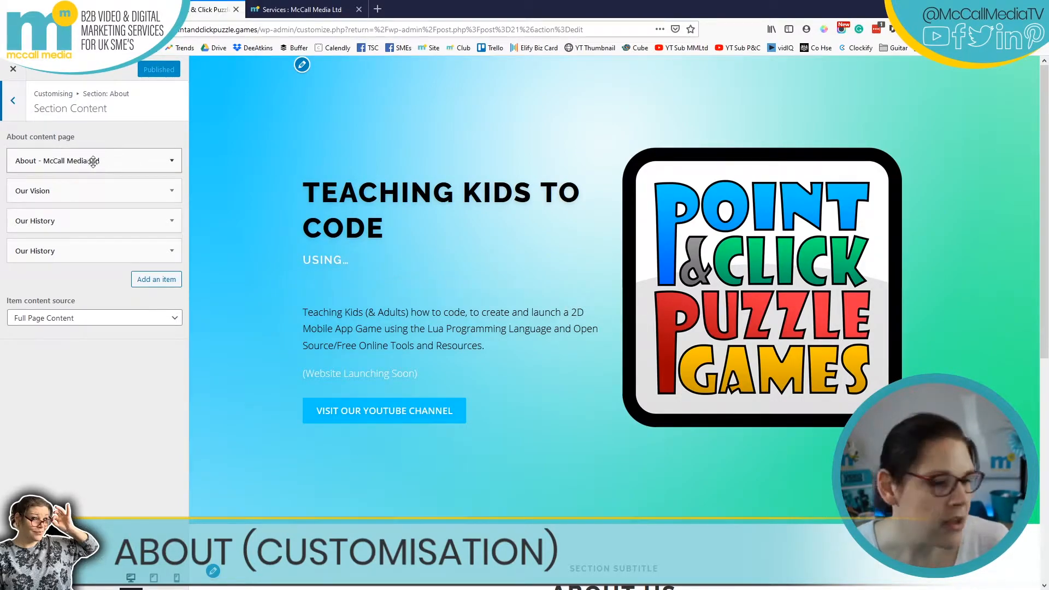
pyautogui.click(172, 162)
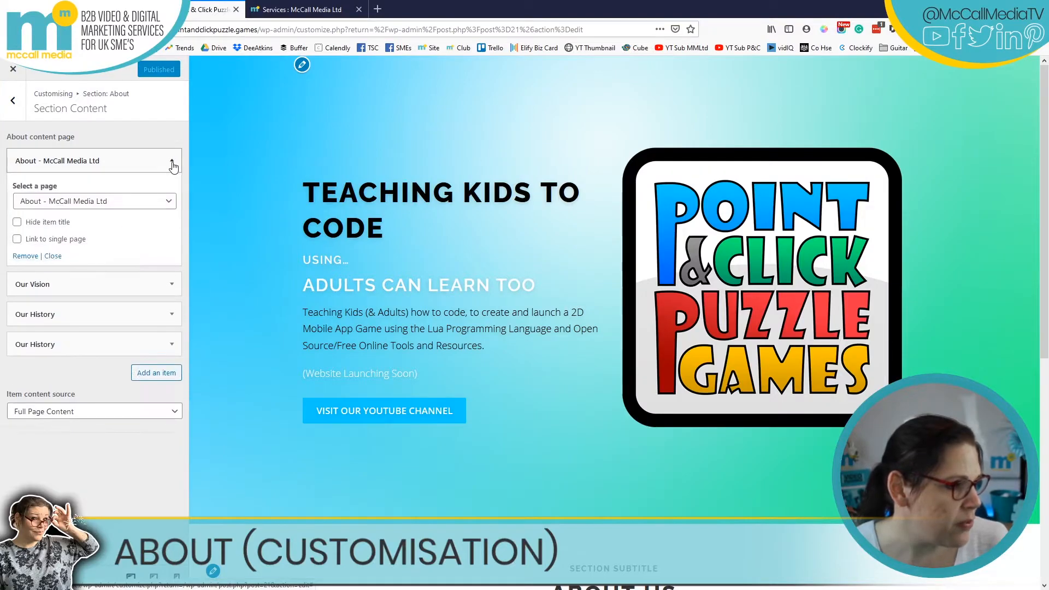
pyautogui.click(47, 202)
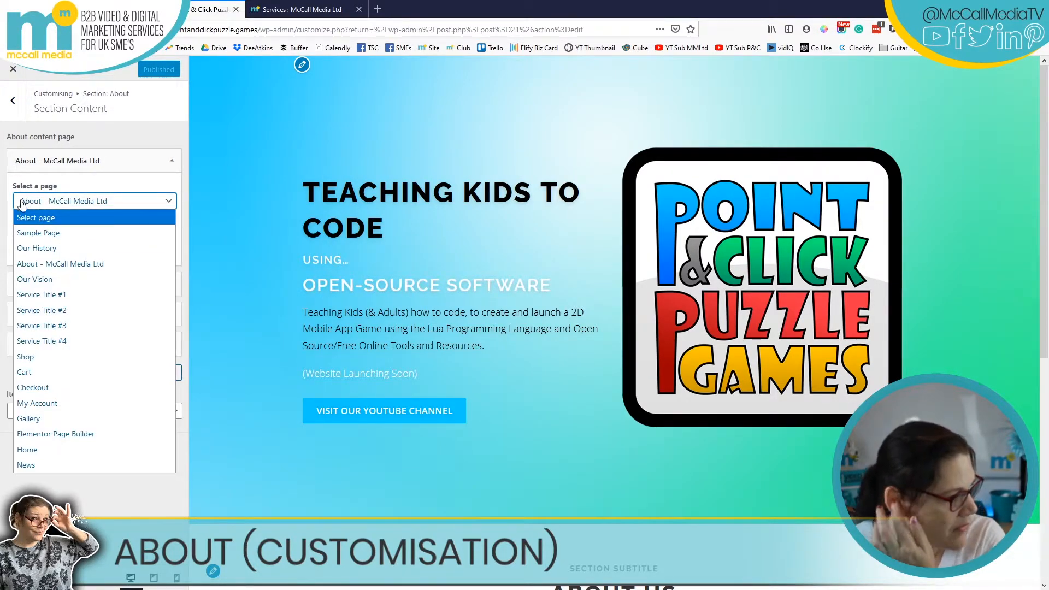
pyautogui.click(67, 205)
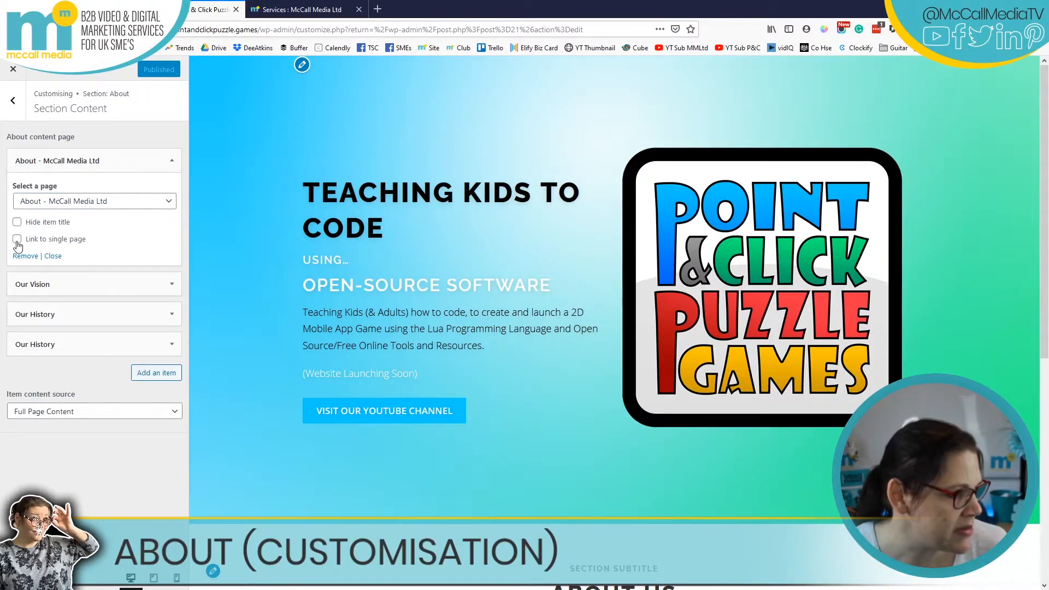
pyautogui.click(17, 240)
pyautogui.click(147, 70)
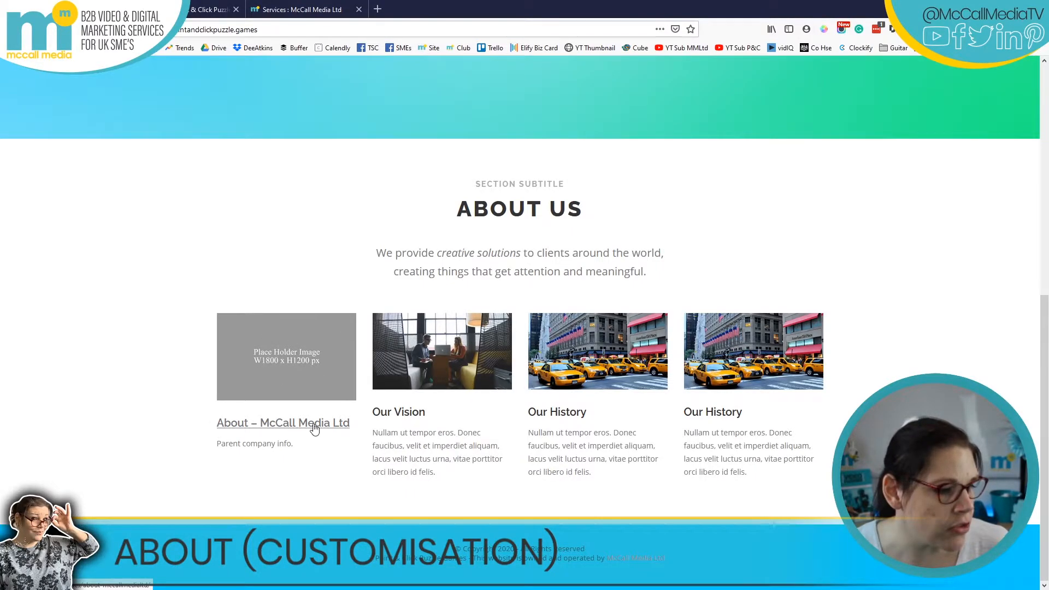
# - Check the text under the About – McCall Media Ltd item on the live homepage and return to the customiser
pyautogui.moveTo(213, 449); pyautogui.dragTo(300, 445)
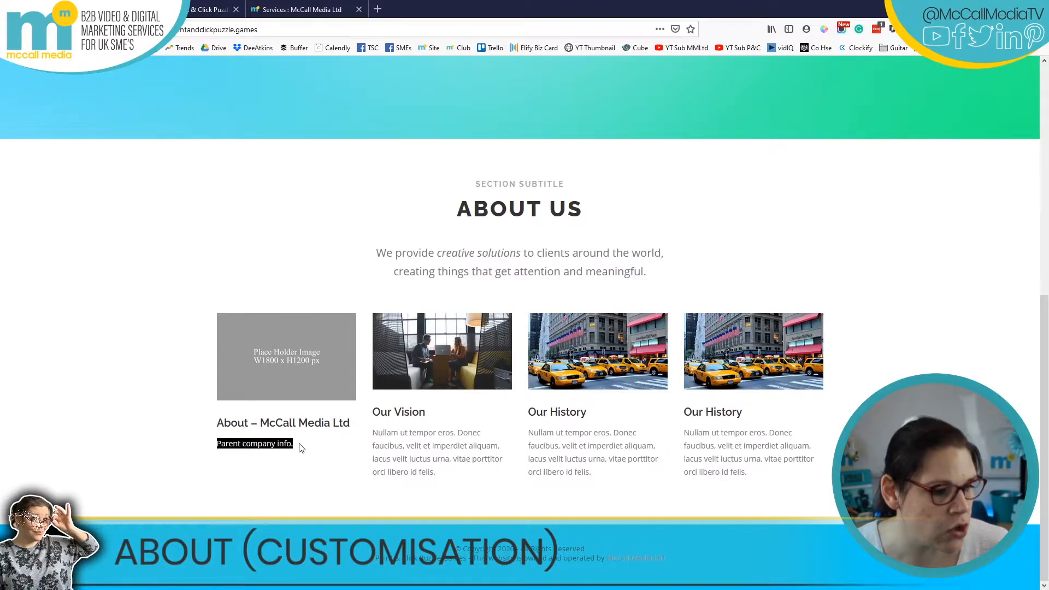
pyautogui.click(202, 6)
pyautogui.click(284, 7)
pyautogui.click(214, 7)
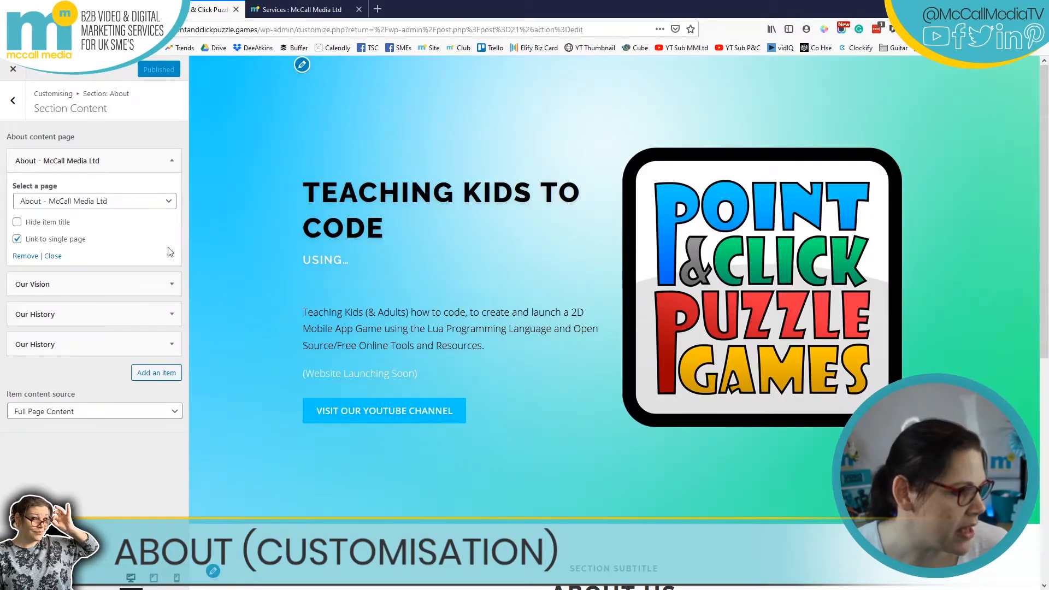
# - Set the About section's item content source to Page Excerpt and publish the change
pyautogui.click(55, 201)
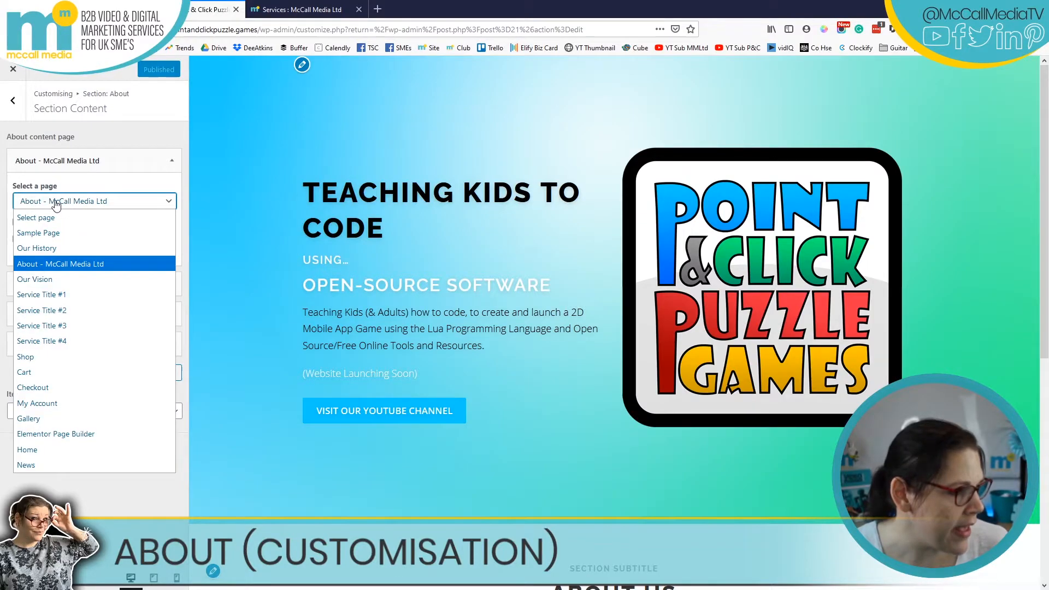
pyautogui.click(55, 202)
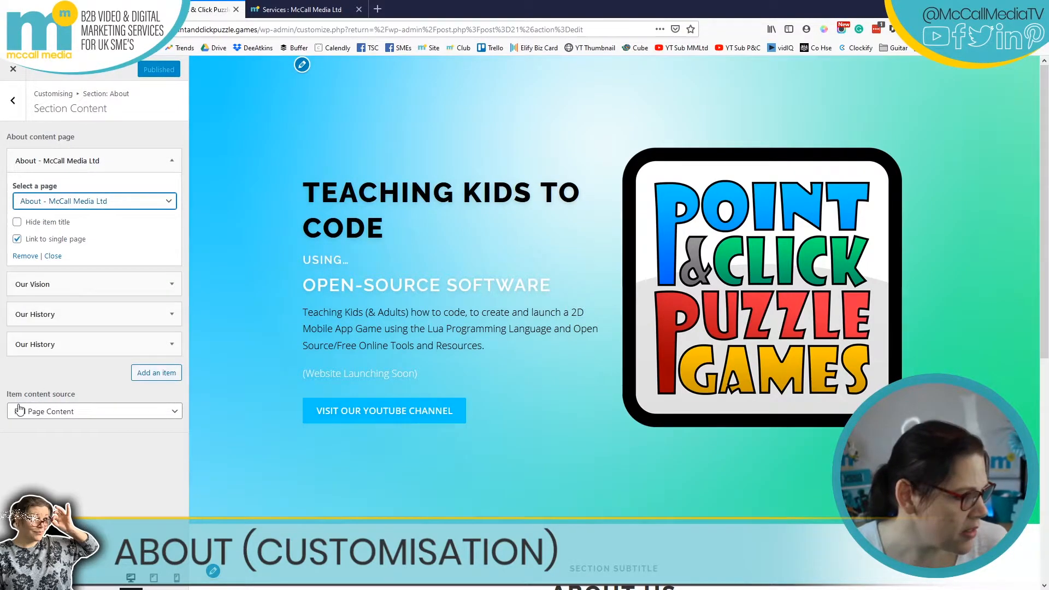
pyautogui.click(54, 418)
pyautogui.click(33, 444)
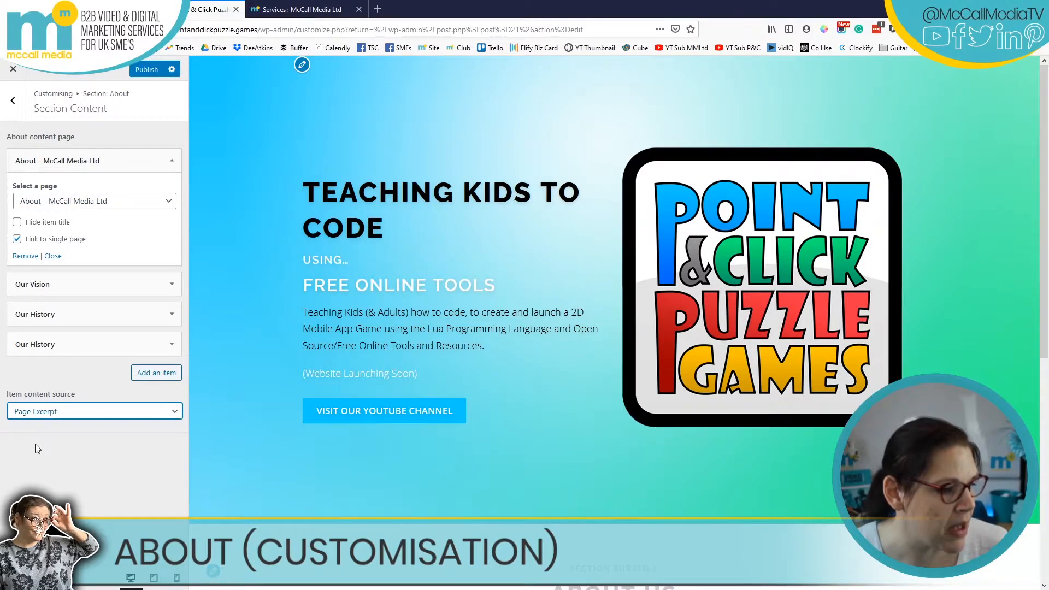
pyautogui.click(142, 70)
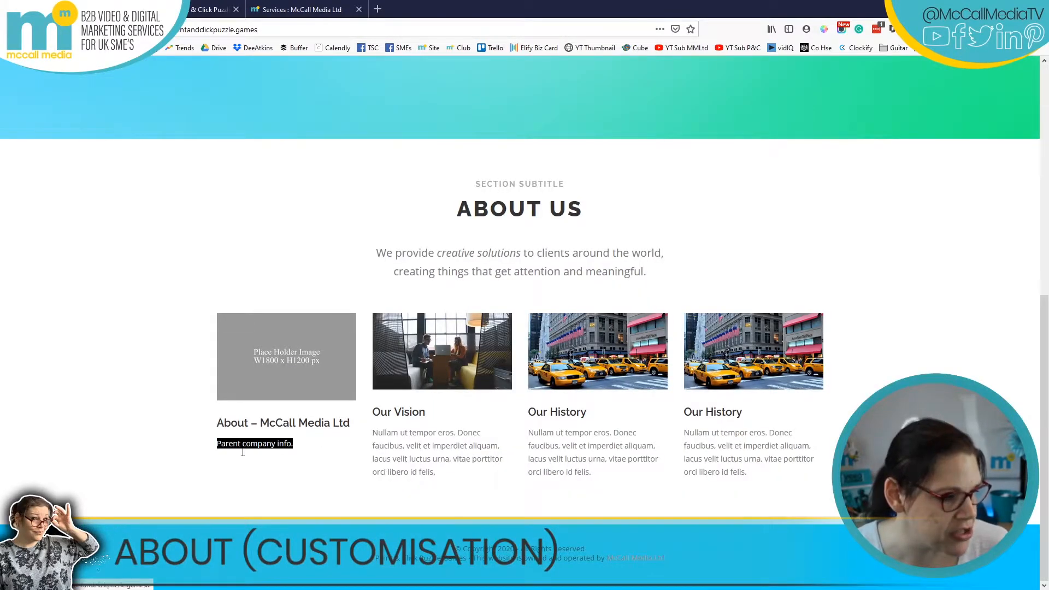
# - Reload the live homepage and compare the first About item's text with the excerpt in that page's editor
pyautogui.press('F5')
pyautogui.moveTo(293, 487); pyautogui.dragTo(239, 445)
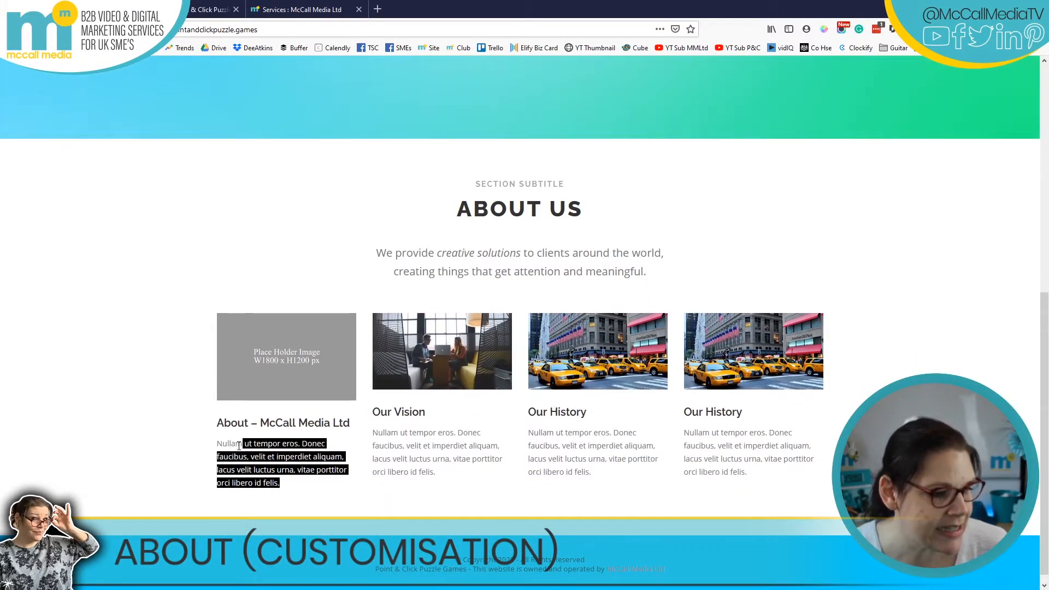
pyautogui.click(198, 6)
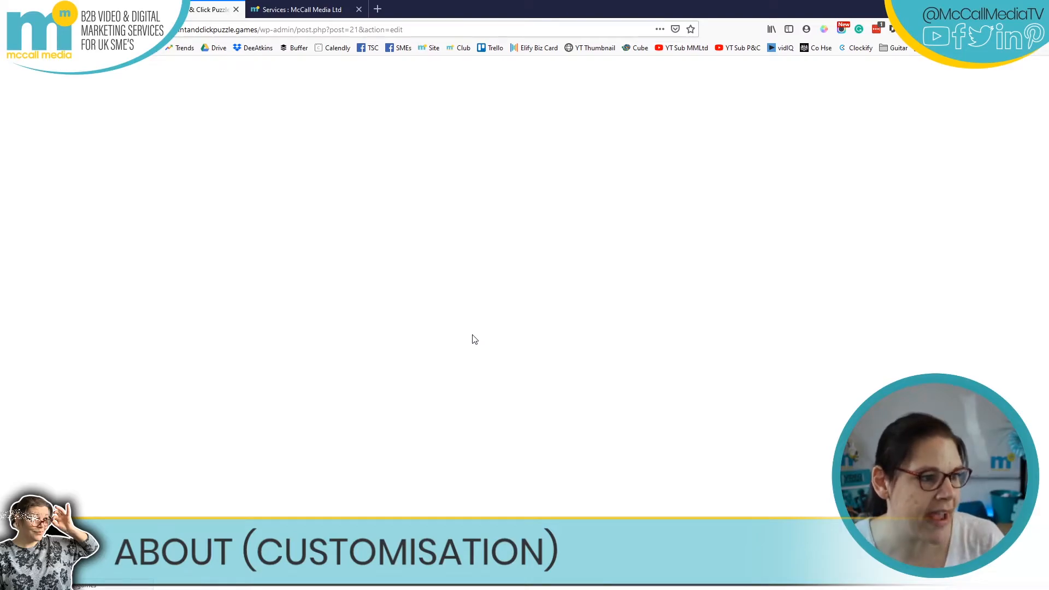
pyautogui.scroll(-5, 972, 305)
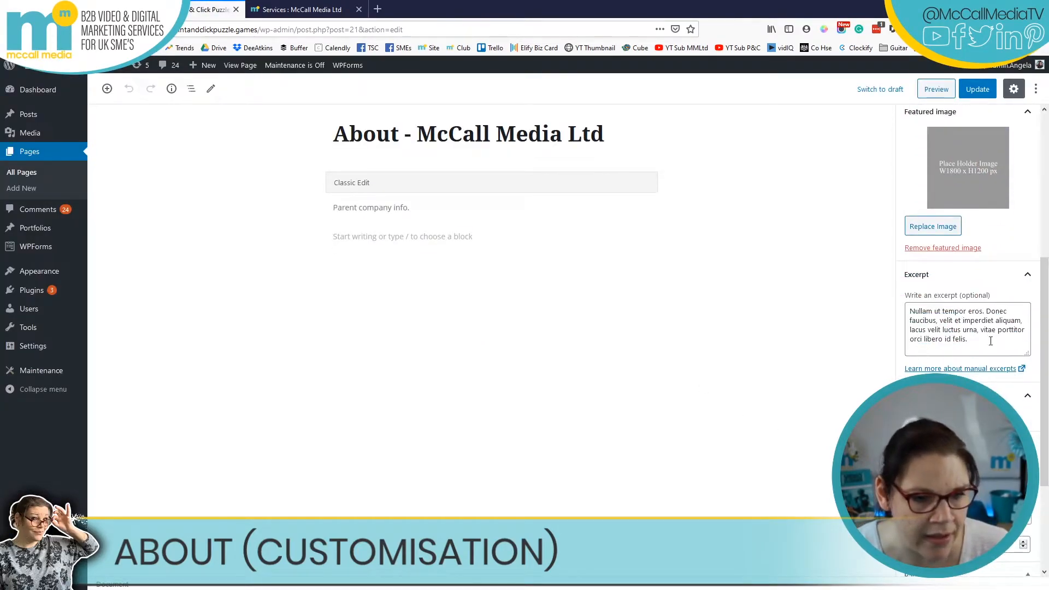
pyautogui.tripleClick(976, 331)
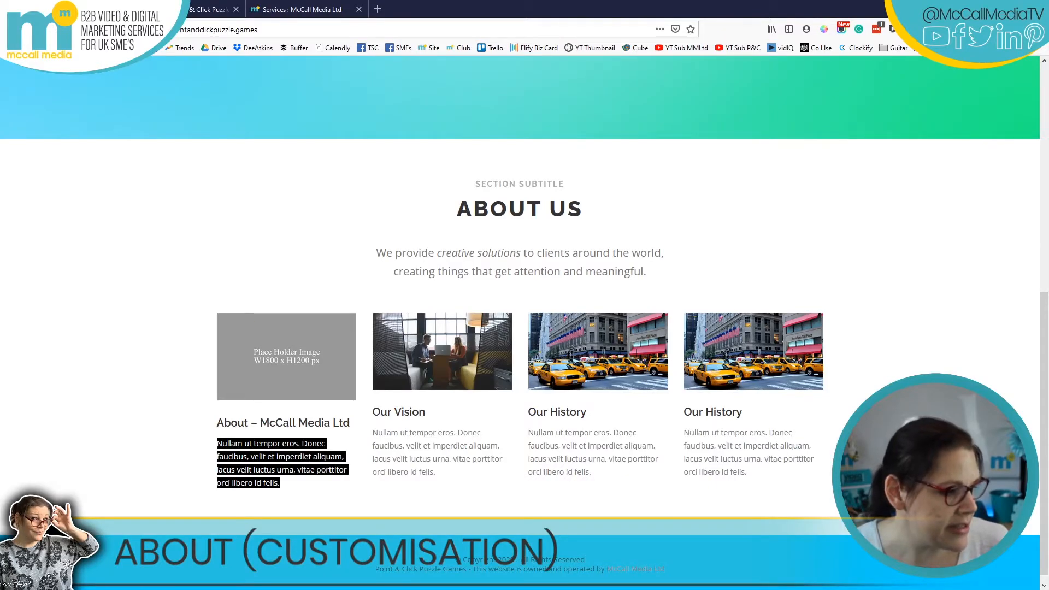
pyautogui.click(291, 474)
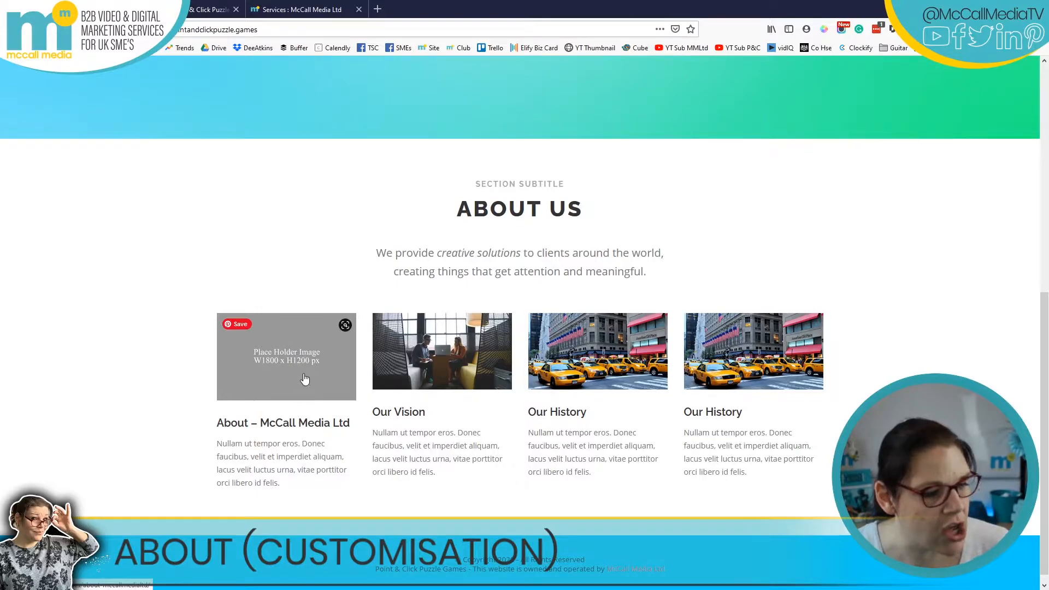
# - Open the page linked from the About – McCall Media Ltd item and examine the slug in its web address
pyautogui.click(300, 346)
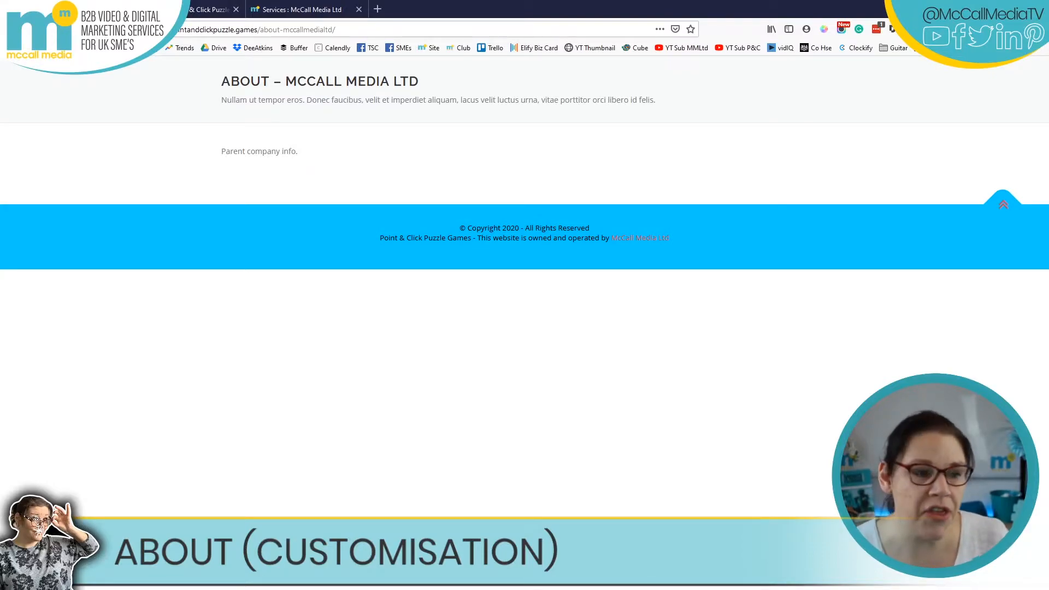
pyautogui.moveTo(260, 30); pyautogui.dragTo(345, 24)
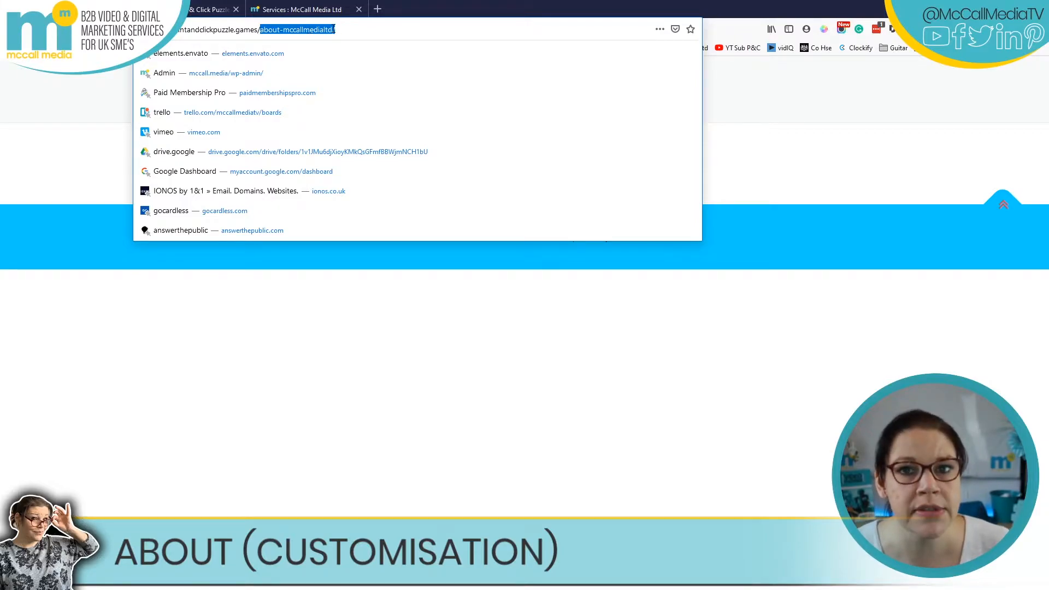
pyautogui.click(743, 179)
pyautogui.moveTo(349, 30); pyautogui.dragTo(244, 27)
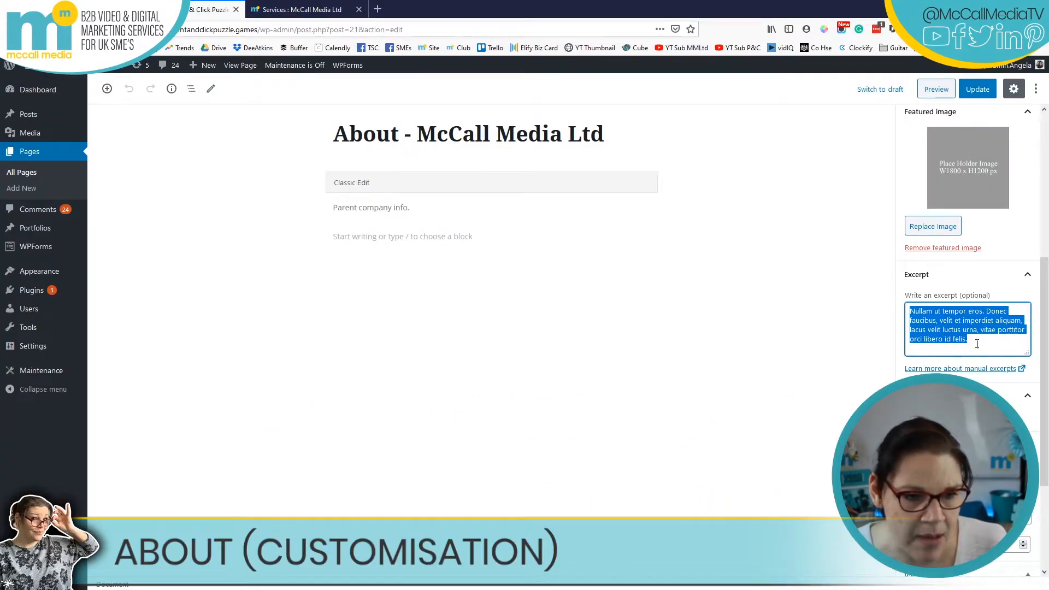
# - Review the page's excerpt and attributes in the editor, and open the theme customiser to view the About section preview
pyautogui.scroll(-3, 963, 330)
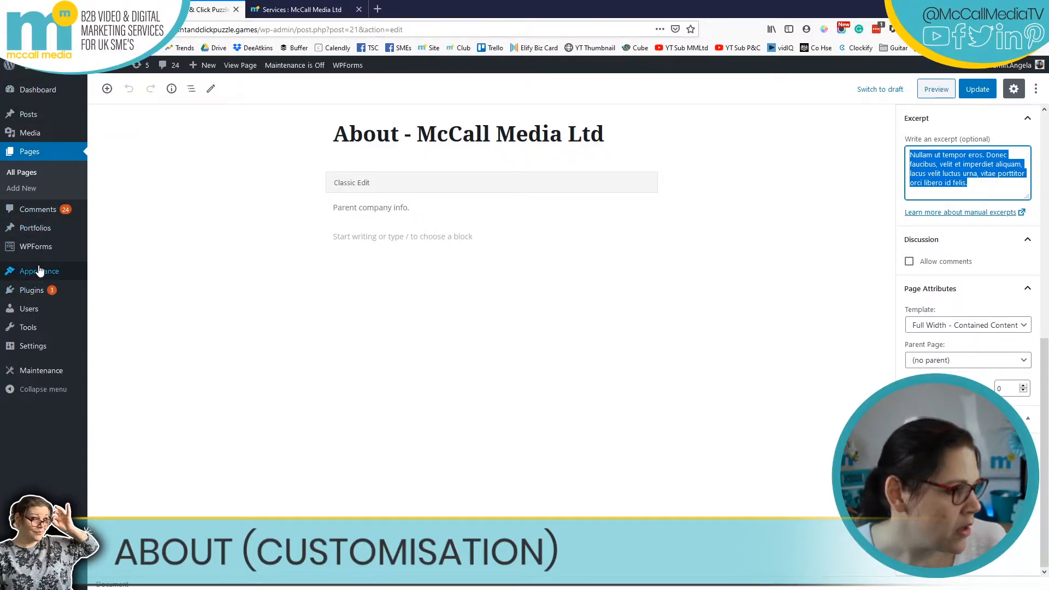
pyautogui.moveTo(44, 271)
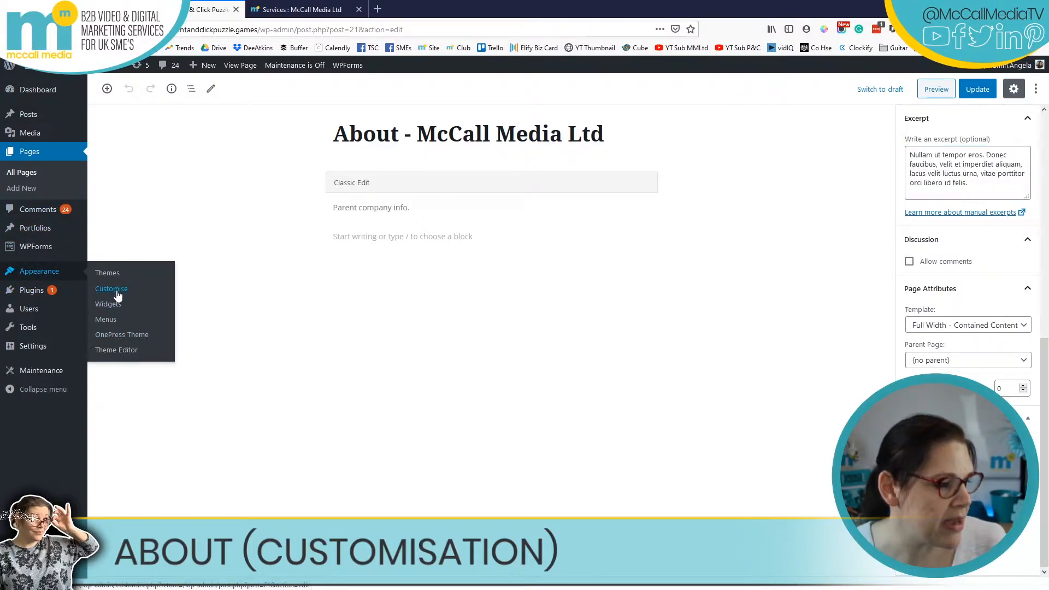
pyautogui.click(115, 290)
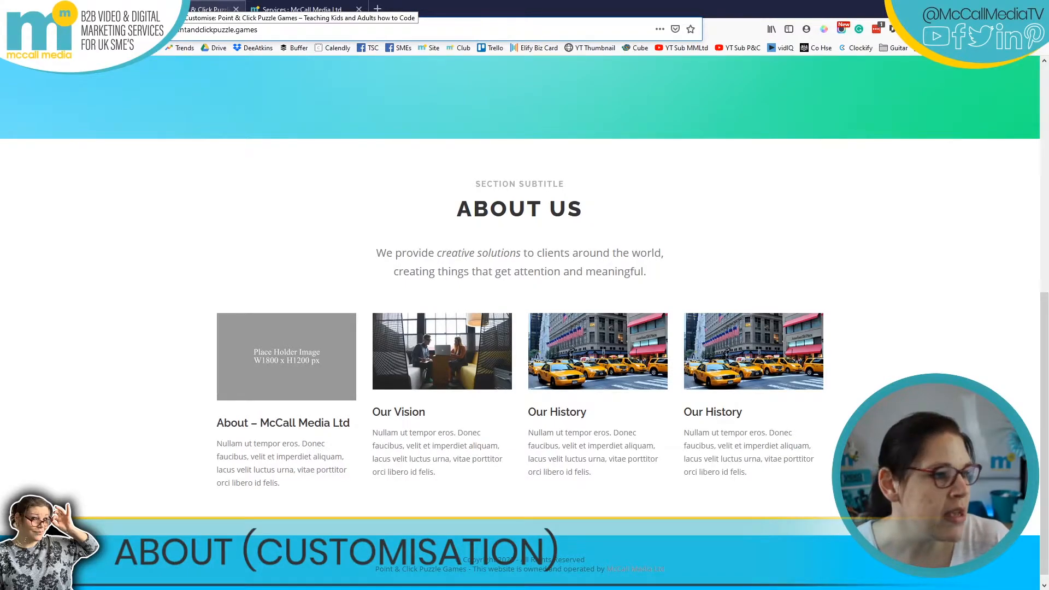
pyautogui.click(184, 7)
pyautogui.scroll(-7, 534, 354)
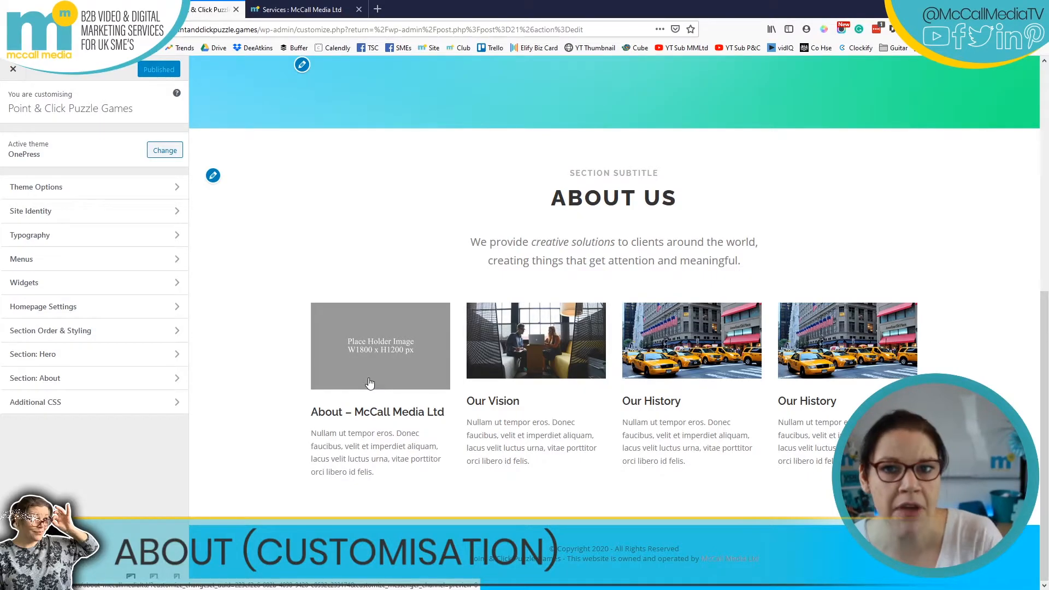
# - View the McCall Media website's home page for comparison and return to the Point & Click Puzzle Games site
pyautogui.click(300, 9)
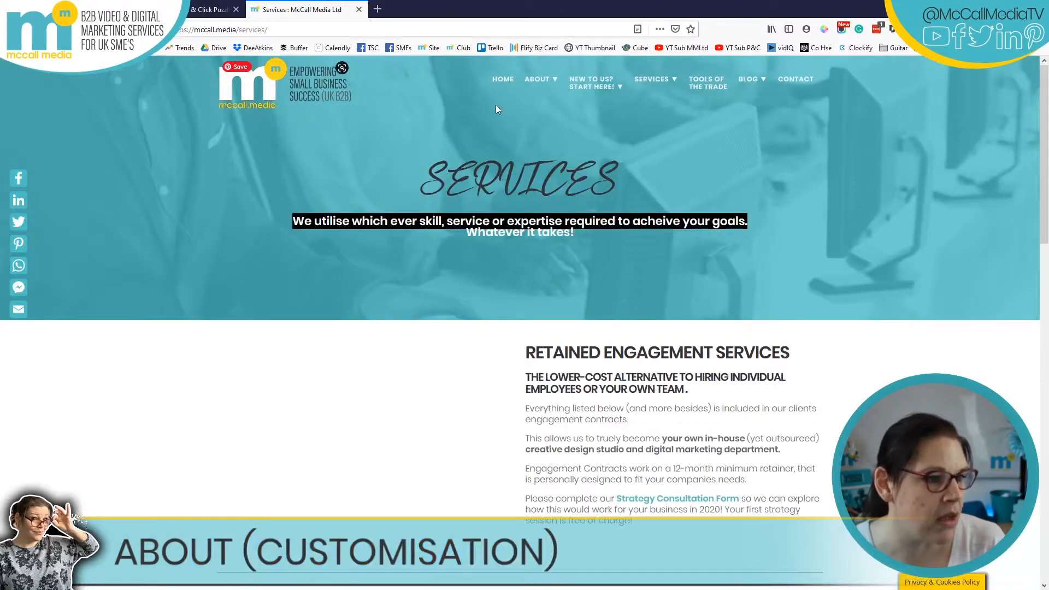
pyautogui.click(510, 86)
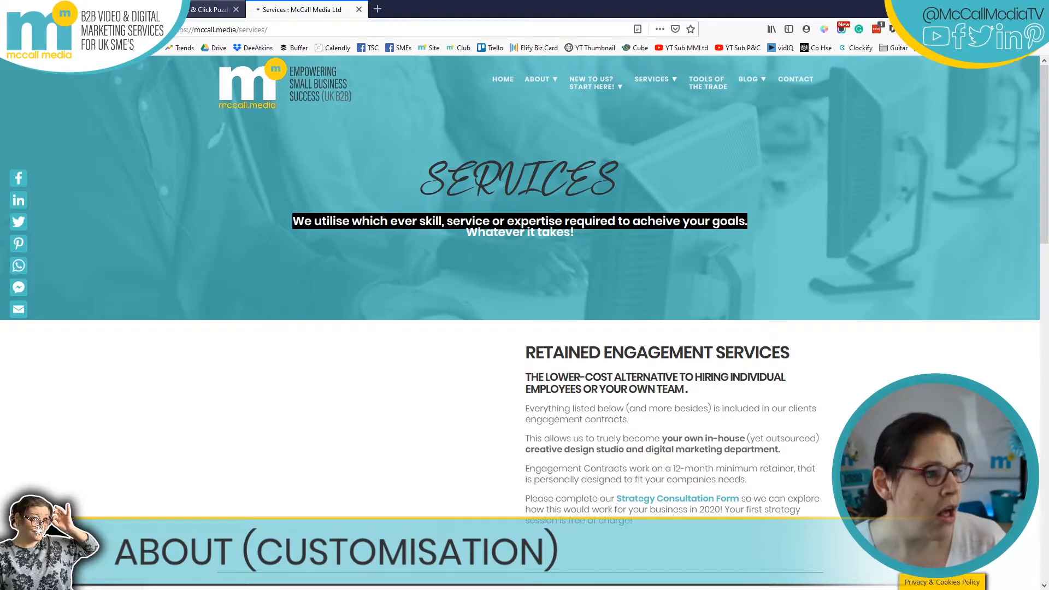
pyautogui.click(204, 9)
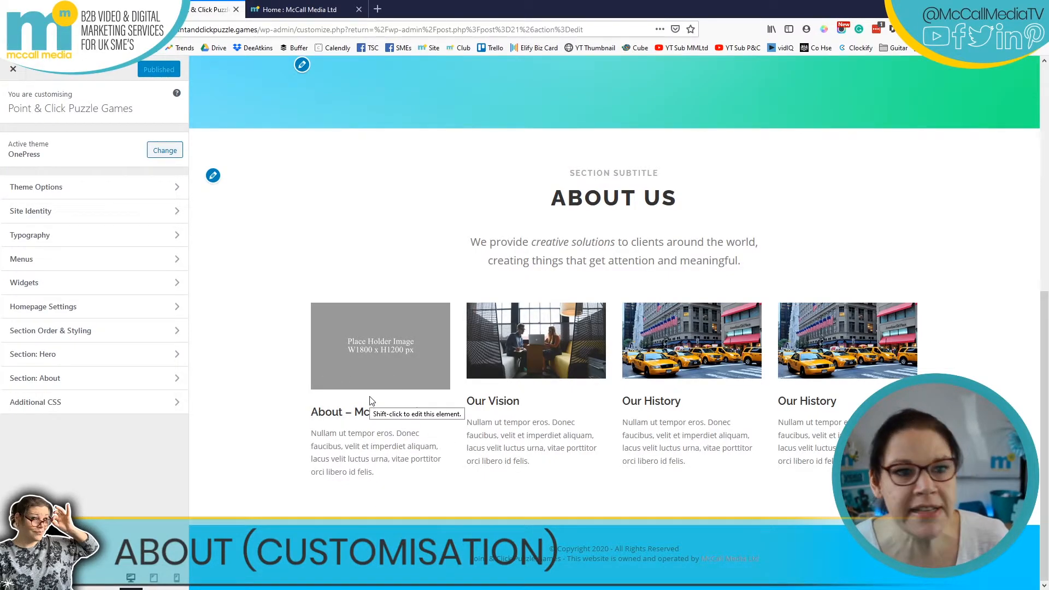
pyautogui.click(329, 16)
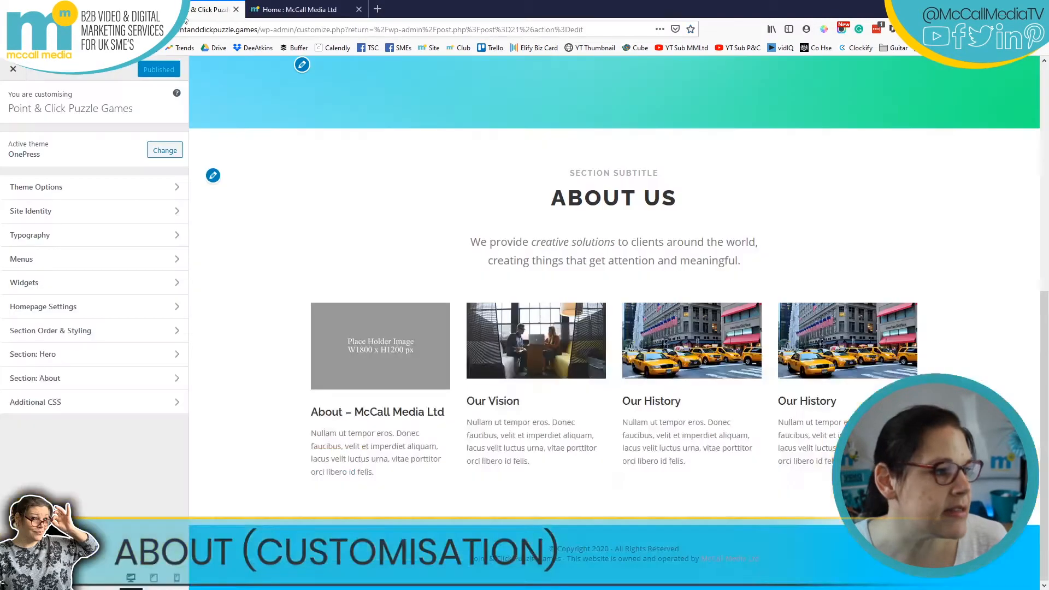
pyautogui.click(213, 9)
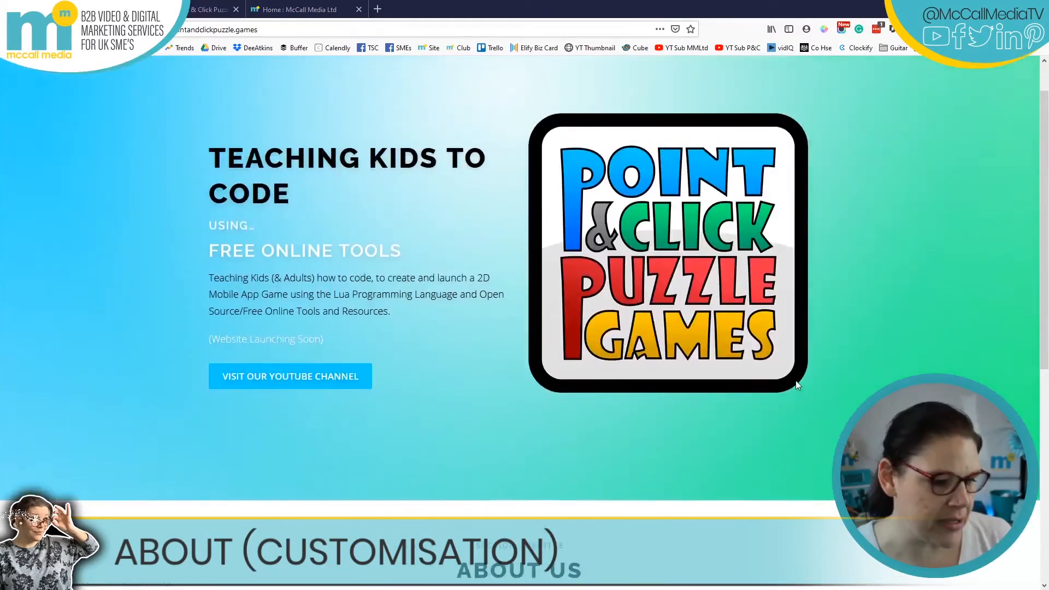
# - Review the four About items on the live homepage, view the linked Teaching Kids to Code page, and return to the homepage
pyautogui.scroll(-5, 627, 349)
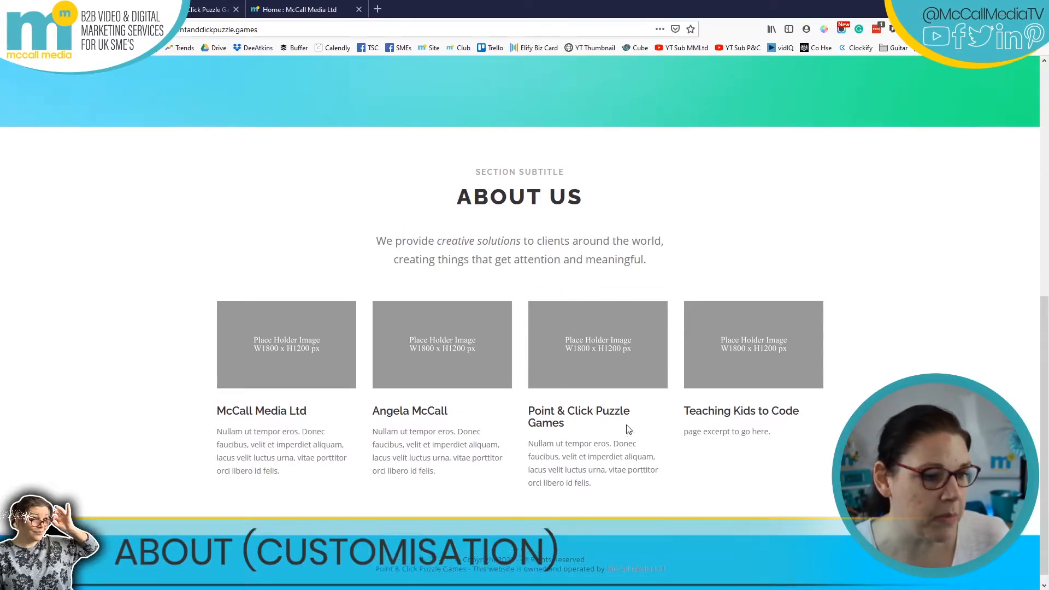
pyautogui.scroll(1, 628, 429)
pyautogui.scroll(-1, 656, 423)
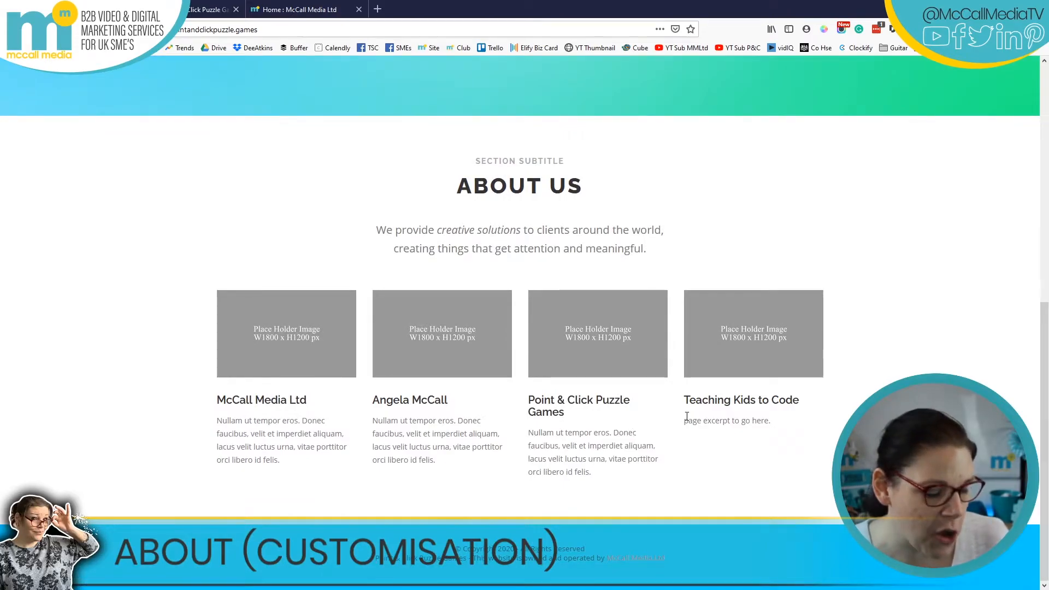
pyautogui.scroll(8, 716, 402)
pyautogui.scroll(-8, 779, 282)
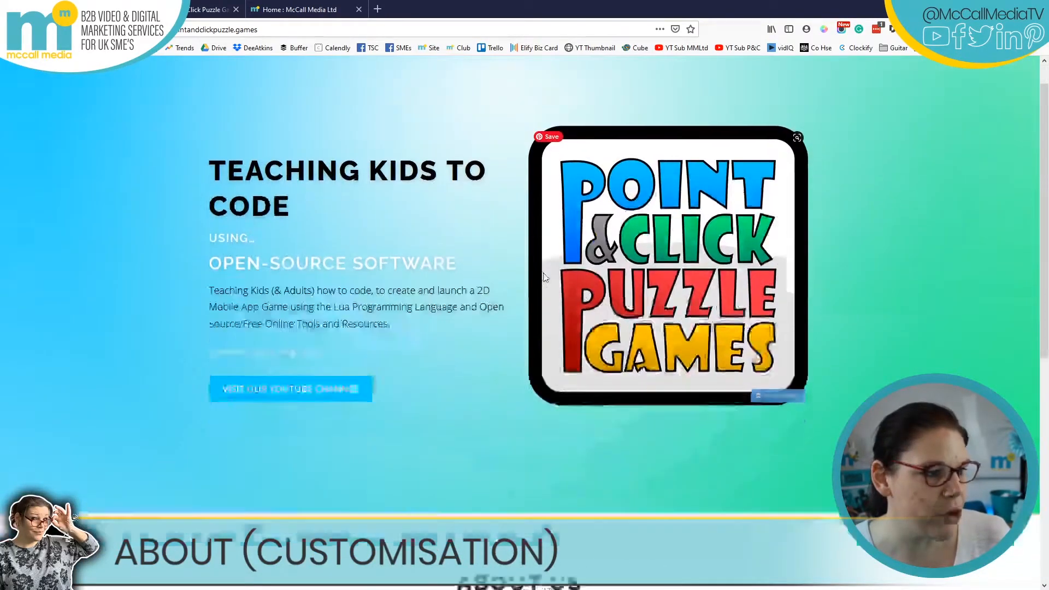
pyautogui.click(733, 406)
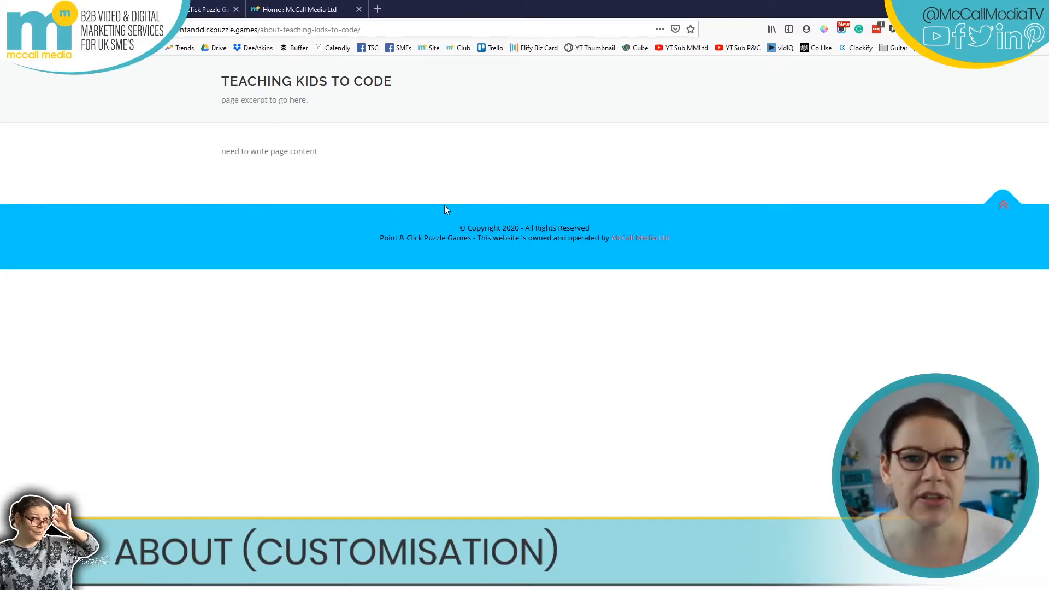
pyautogui.click(11, 29)
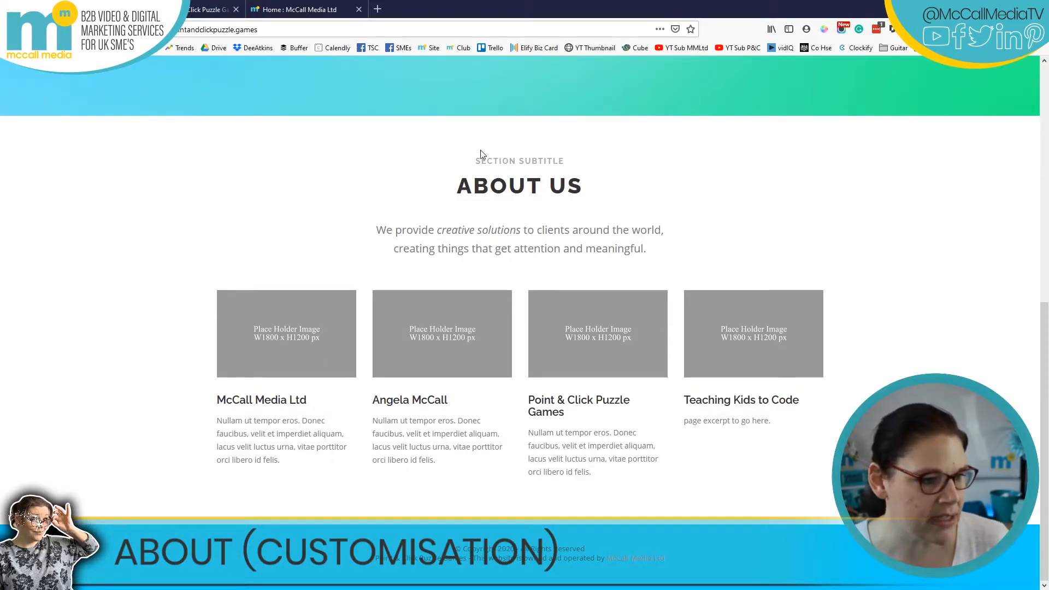
# - Examine the subtitle, heading and description text of the About section on the live homepage
pyautogui.moveTo(475, 161); pyautogui.dragTo(649, 263)
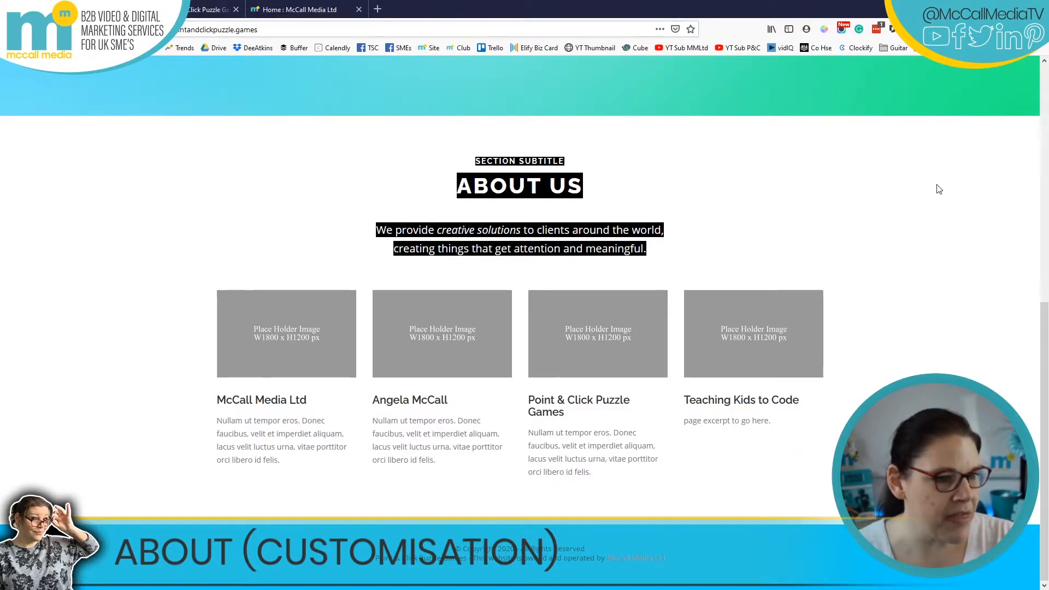
pyautogui.scroll(5, 951, 232)
pyautogui.scroll(-5, 951, 232)
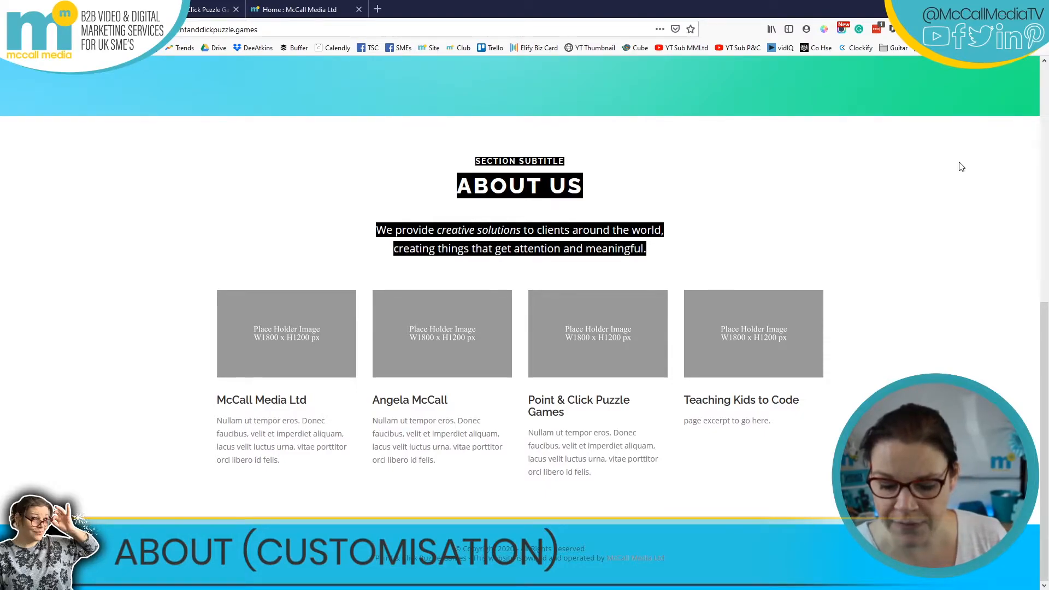
# - Open the browser's developer tools on the homepage and inspect the title link of the Point & Click Puzzle Games item
pyautogui.press('F12')
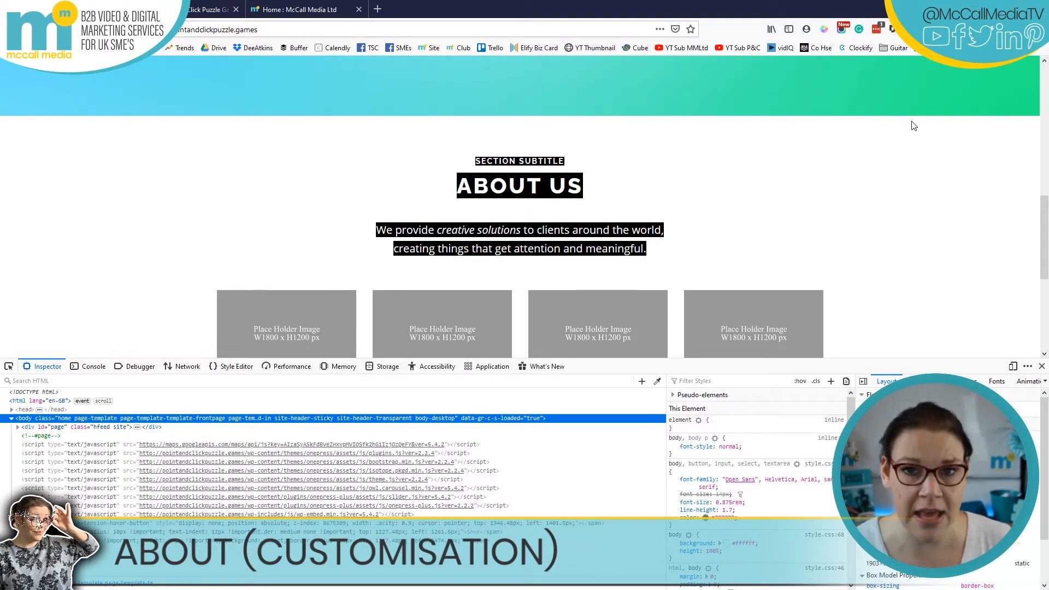
pyautogui.scroll(-2, 838, 204)
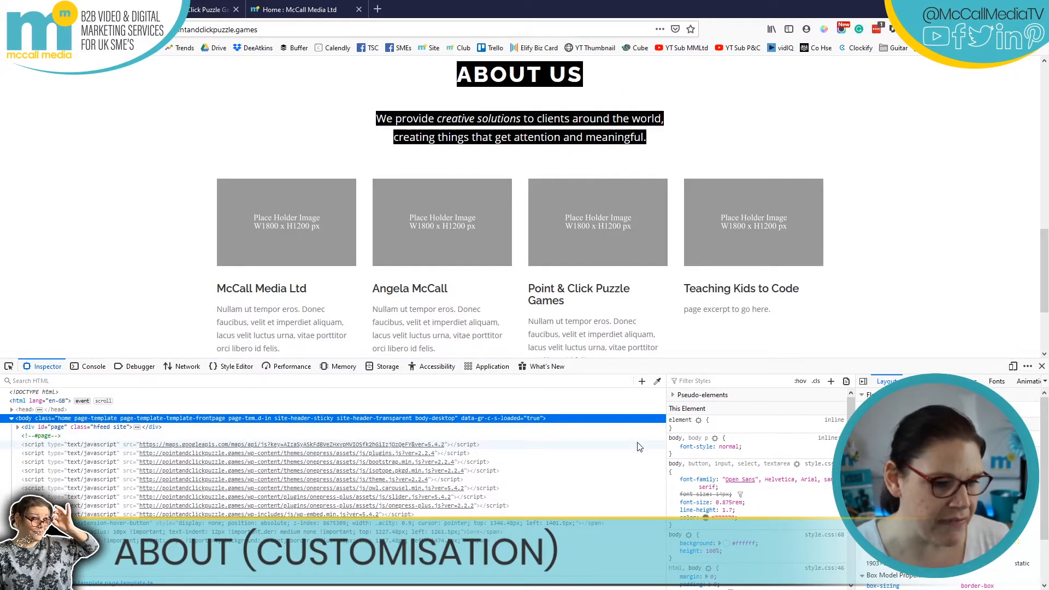
pyautogui.scroll(-2, 885, 145)
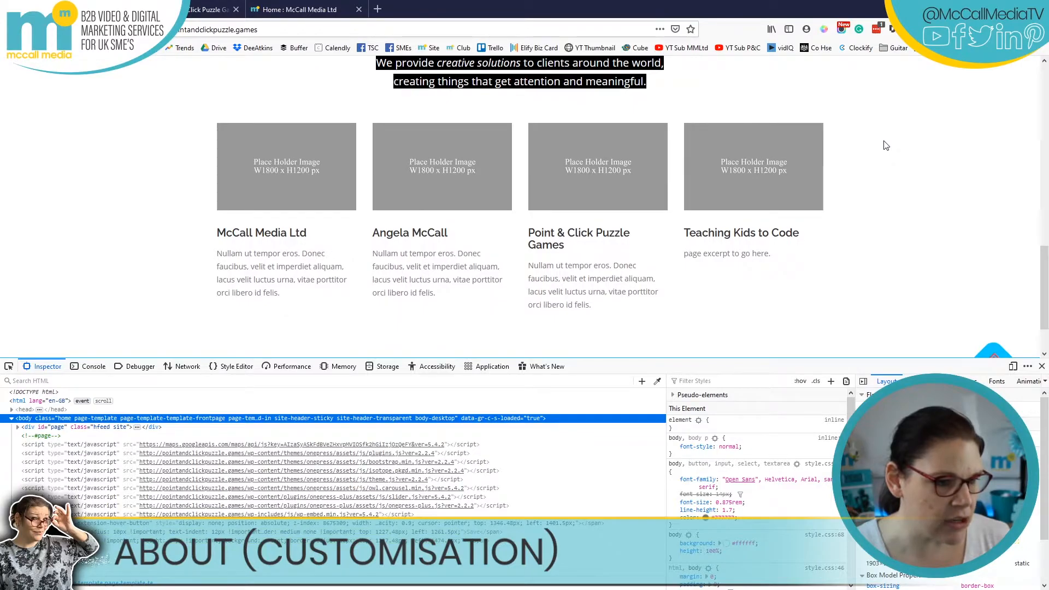
pyautogui.click(8, 367)
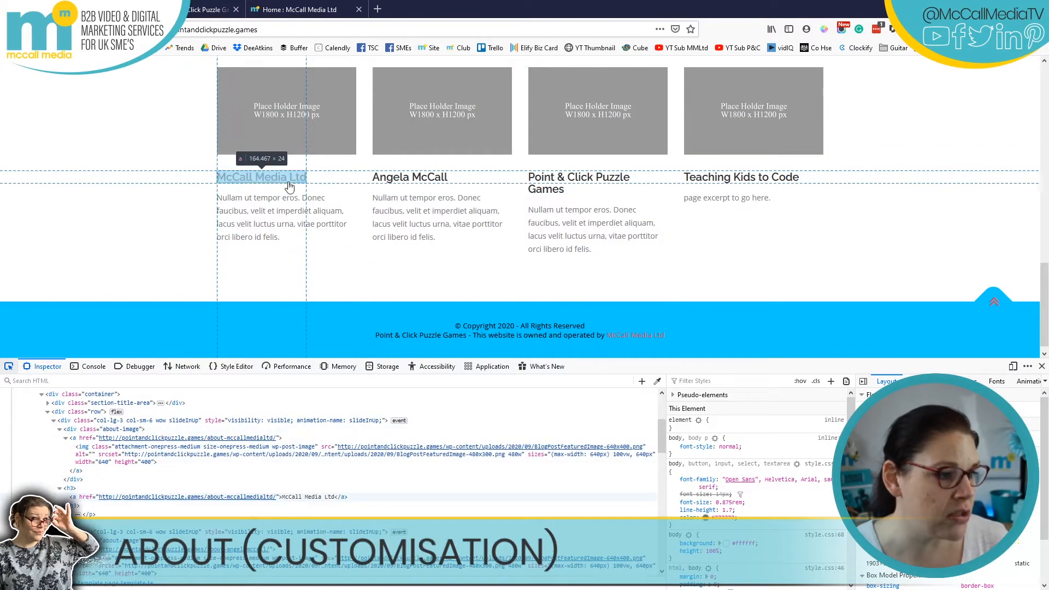
pyautogui.click(281, 174)
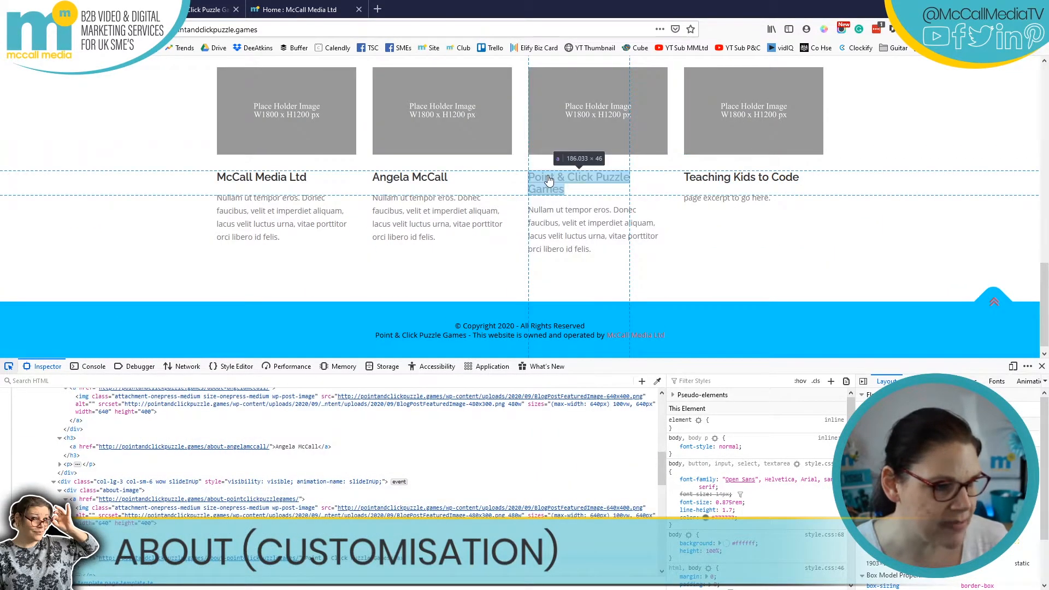
pyautogui.click(554, 182)
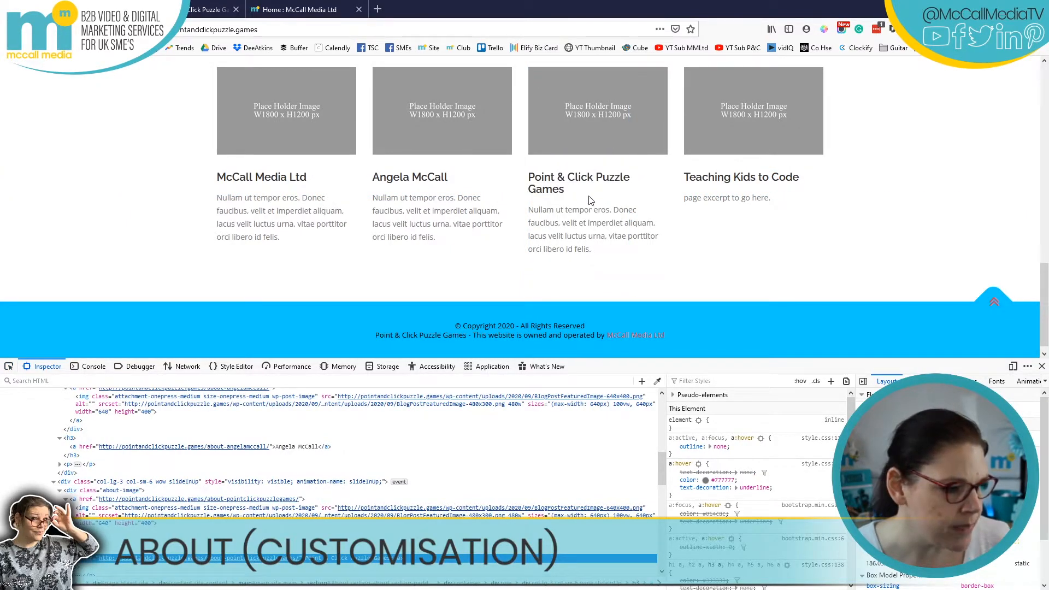
# - Select the h3 element around the Point & Click Puzzle Games title and examine its CSS rules
pyautogui.scroll(-6, 356, 449)
pyautogui.scroll(2, 357, 445)
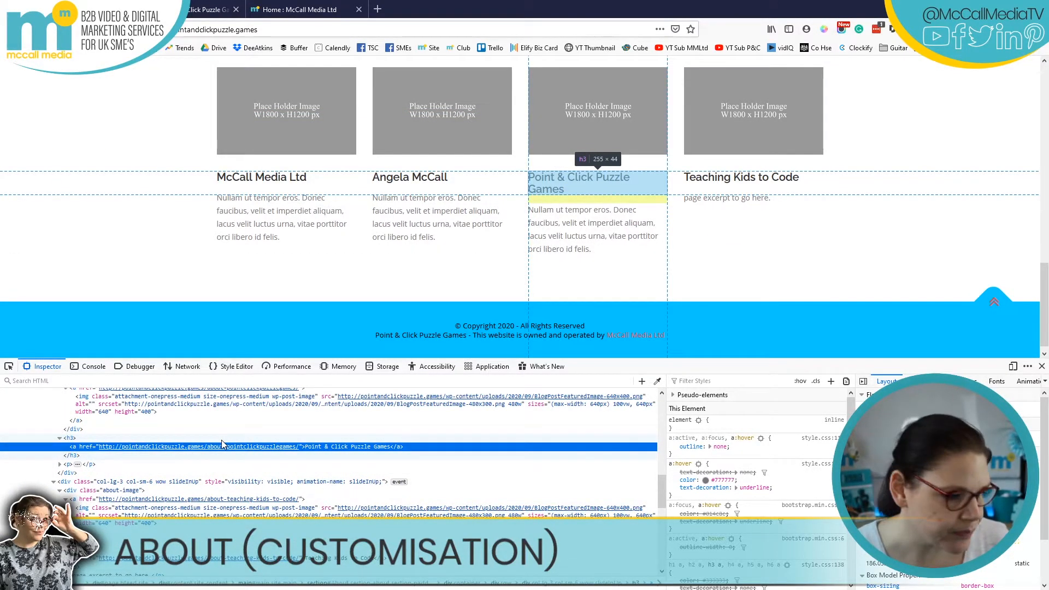
pyautogui.click(70, 439)
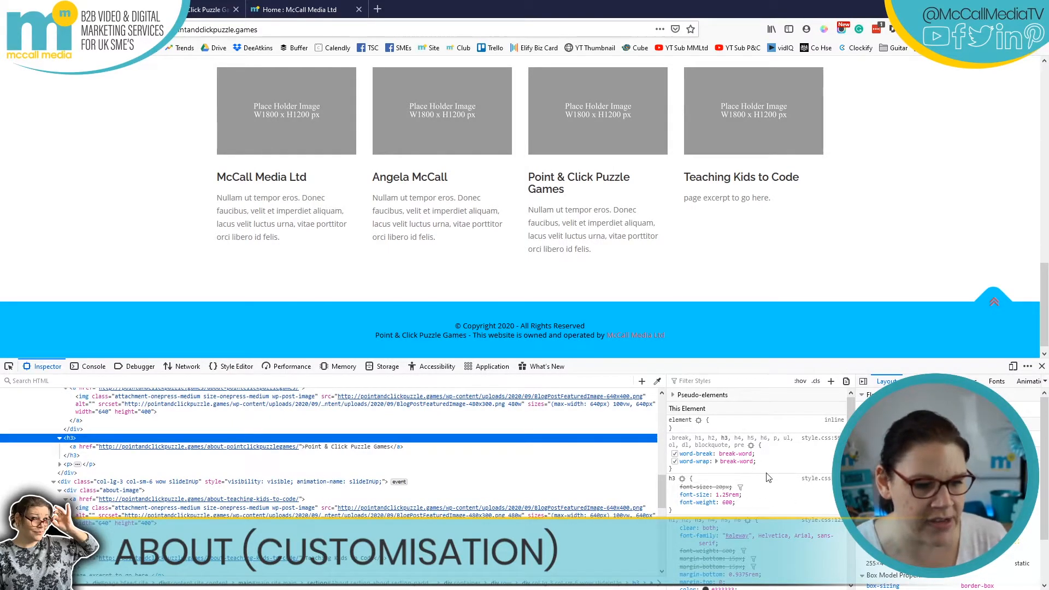
pyautogui.scroll(-2, 768, 478)
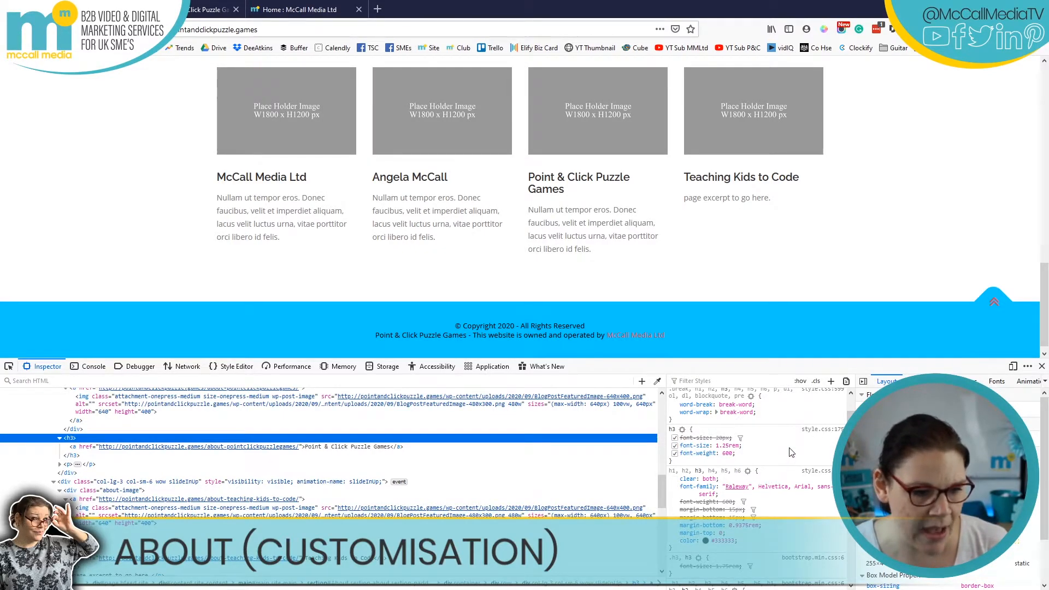
pyautogui.scroll(2, 798, 456)
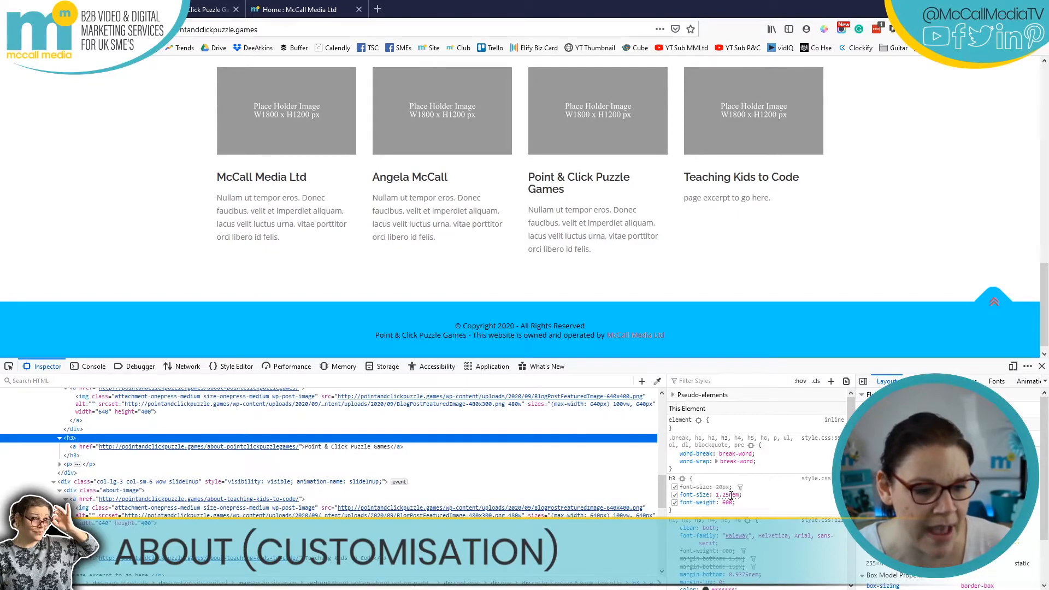
# - Toggle the h3 rule's font-size declarations, disabling 20px and keeping 1.25rem enabled
pyautogui.click(675, 495)
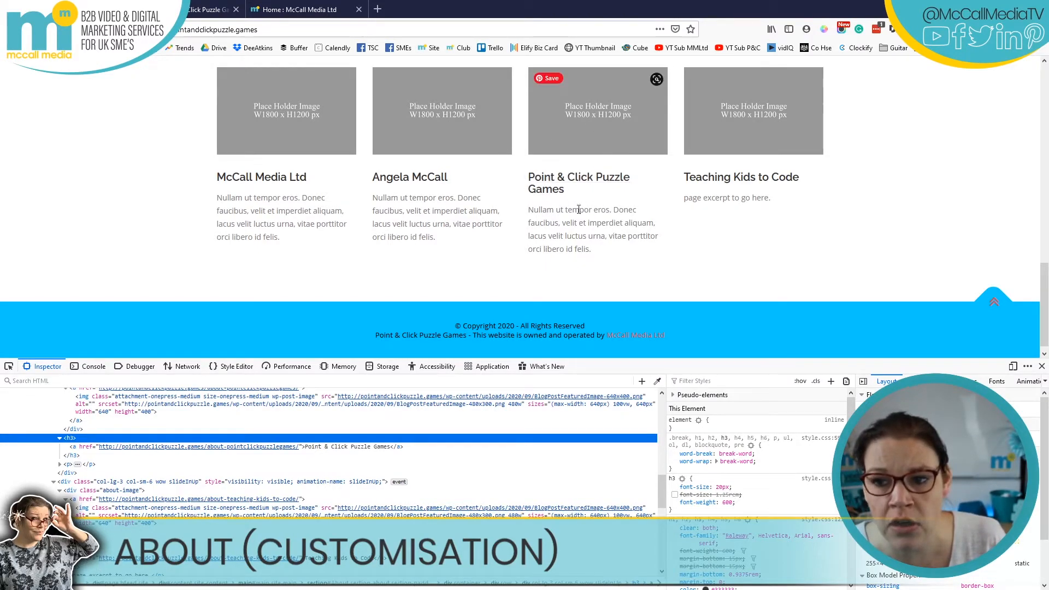
pyautogui.click(674, 487)
pyautogui.click(675, 495)
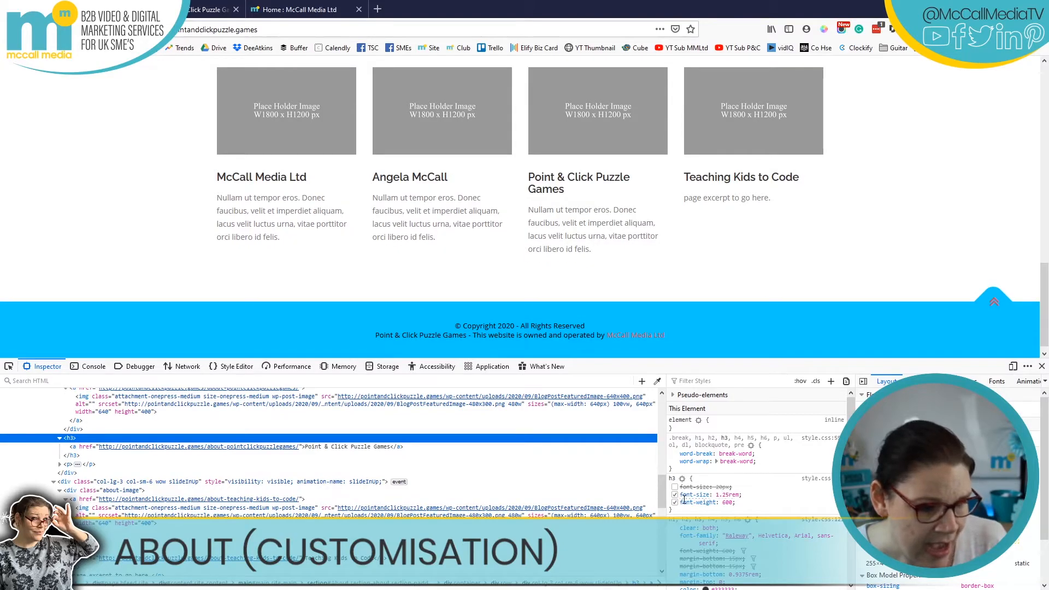
# - Try the h3 font-size at 2.0rem and at 1.0rem on the About item titles
pyautogui.click(721, 494)
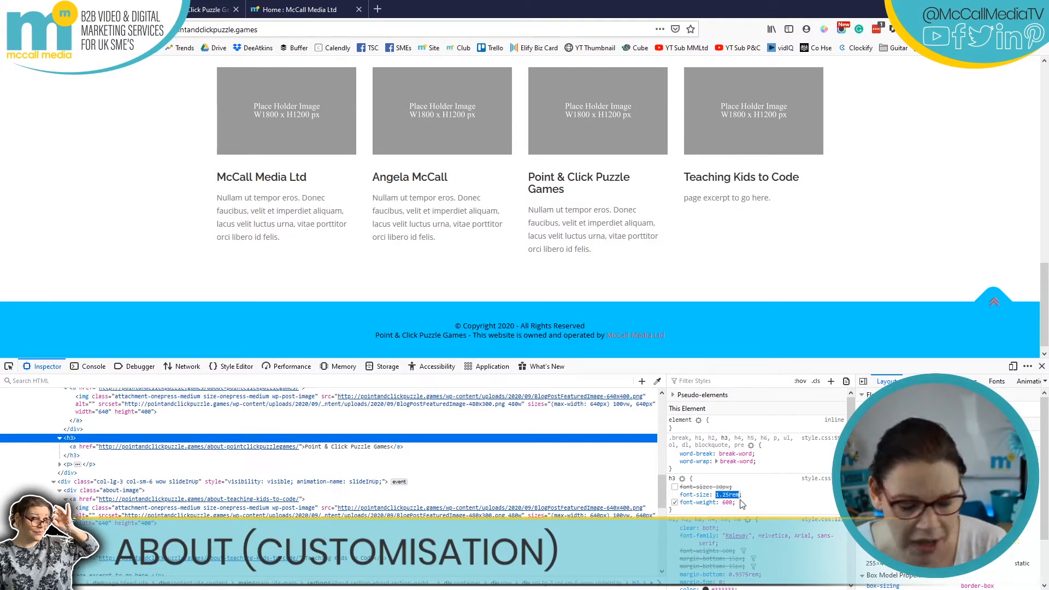
pyautogui.write('2.')
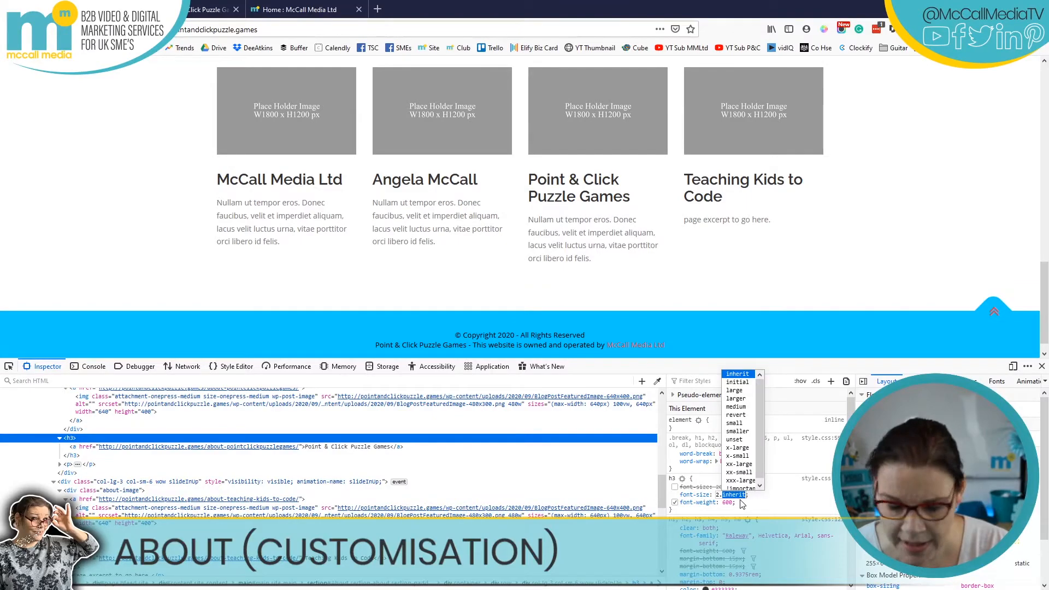
pyautogui.write('0rem')
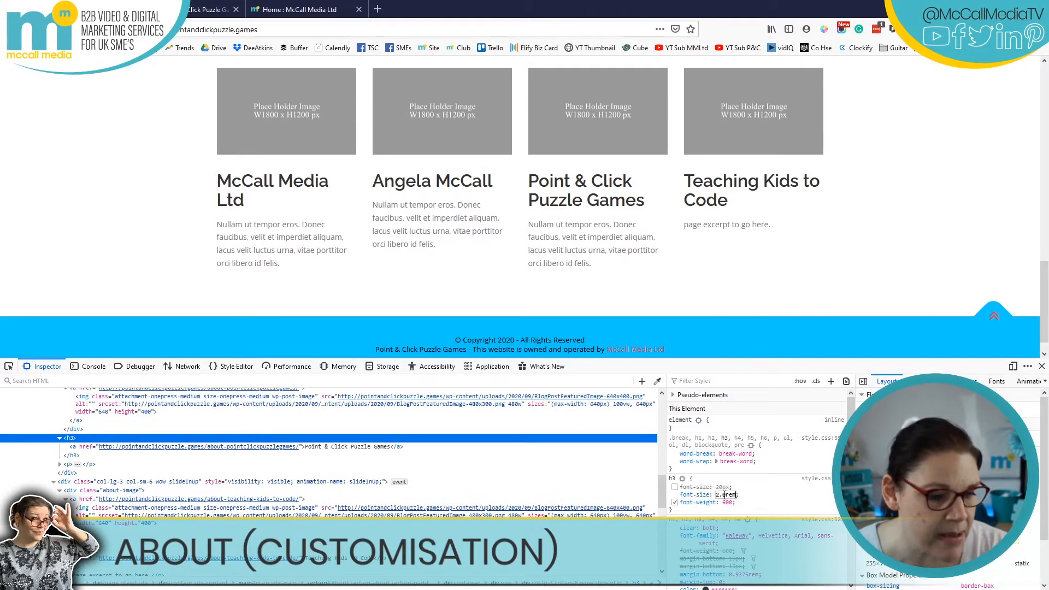
pyautogui.moveTo(726, 495); pyautogui.dragTo(717, 495)
pyautogui.write('1.0')
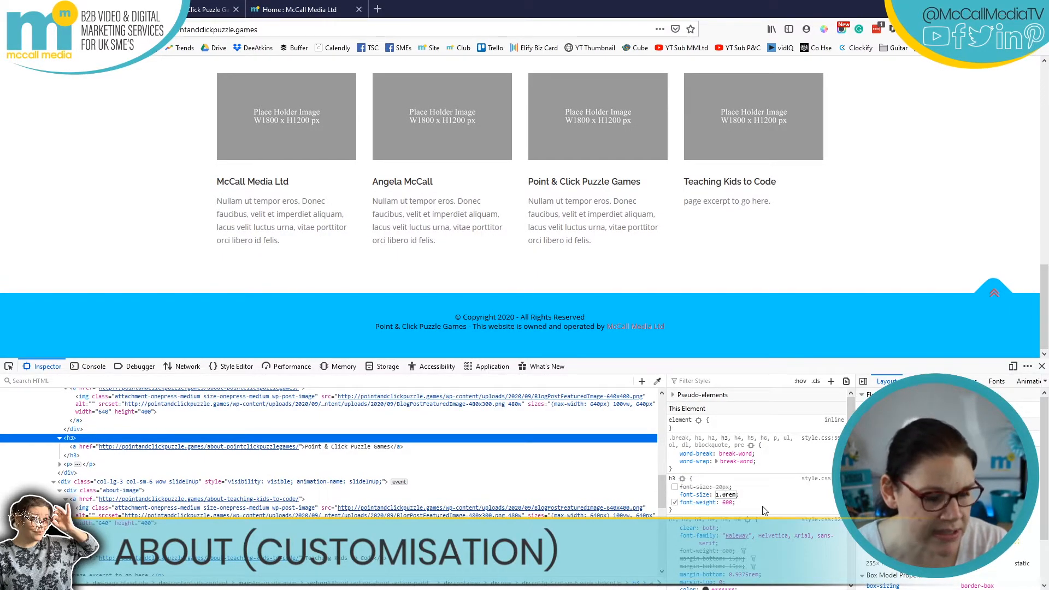
# - Test h3 font-size values of 1.1, 1.16, 1.17, 1.18 and 1.19rem to fit the Point & Click Puzzle Games title on one line
pyautogui.write('1')
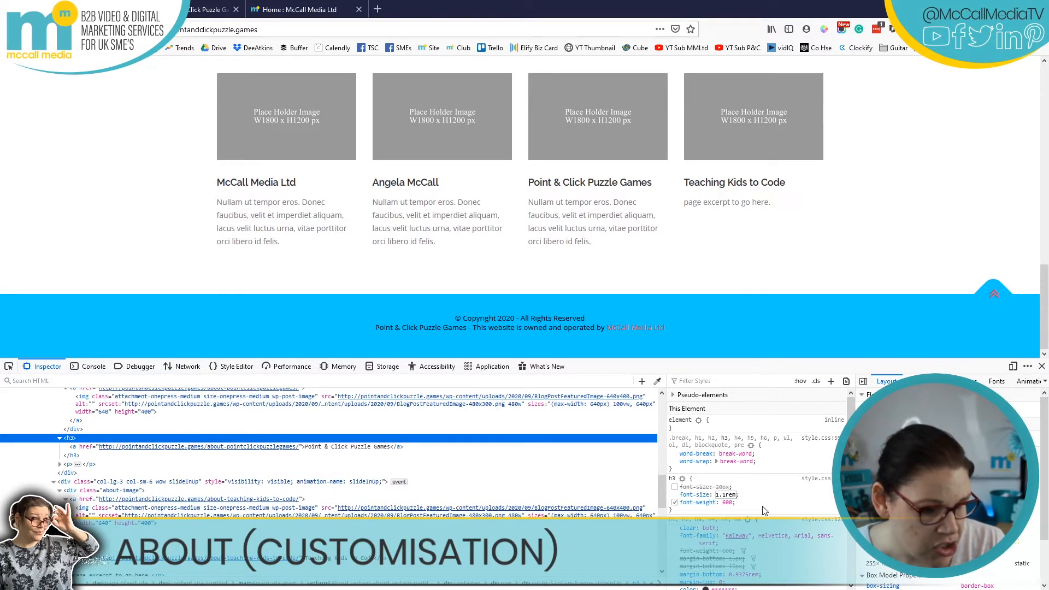
pyautogui.write('6')
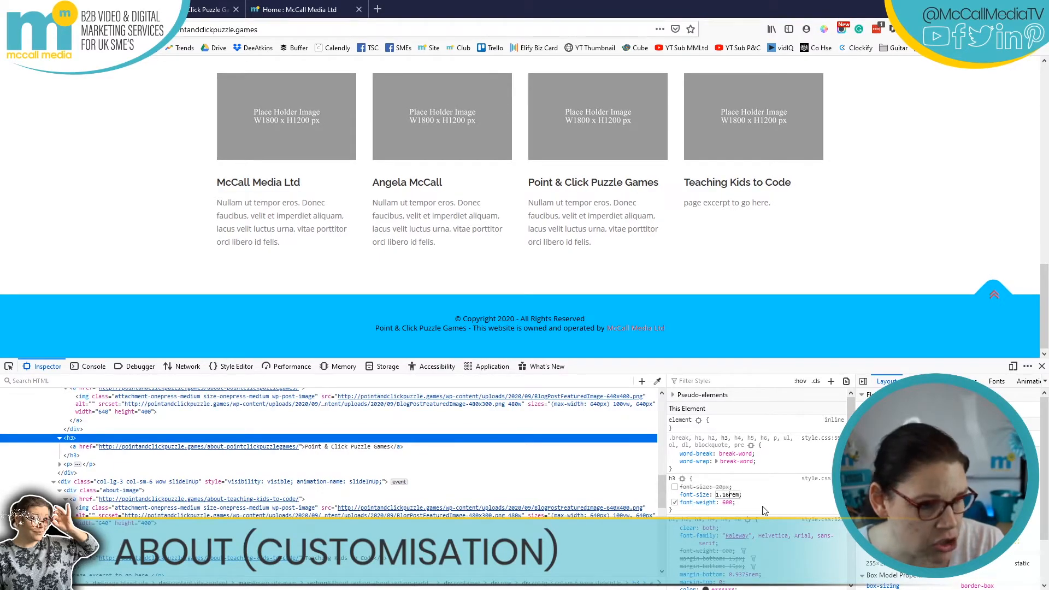
pyautogui.hotkey('shift', 'Left')
pyautogui.write('7')
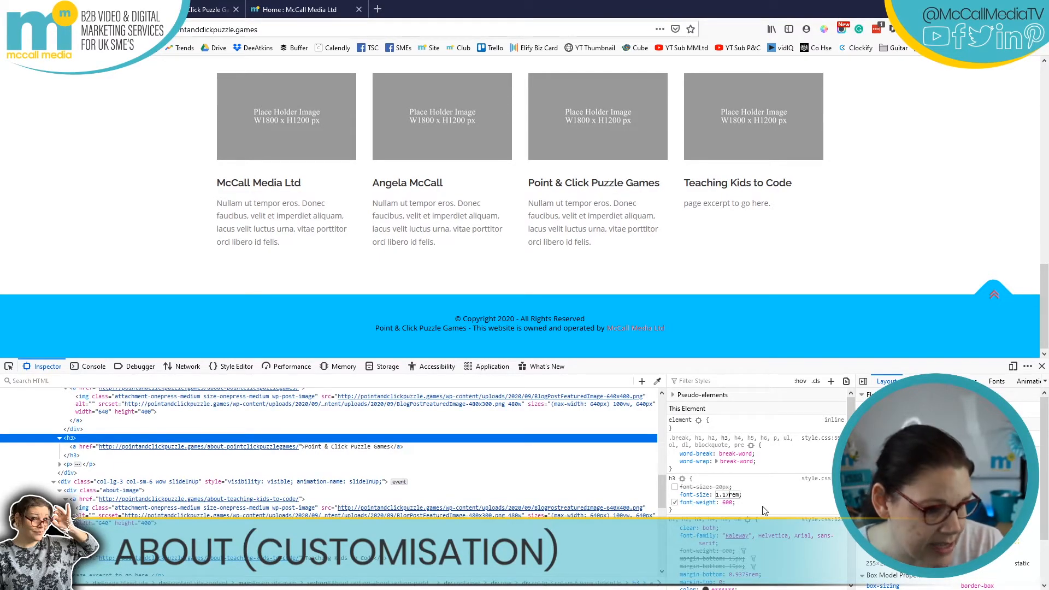
pyautogui.write('8')
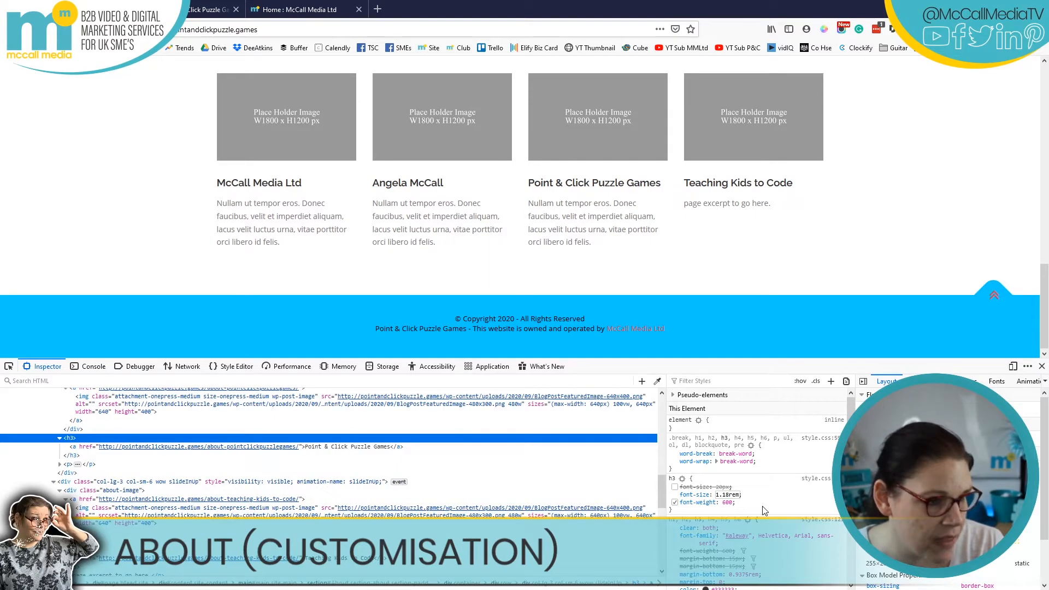
pyautogui.write('9')
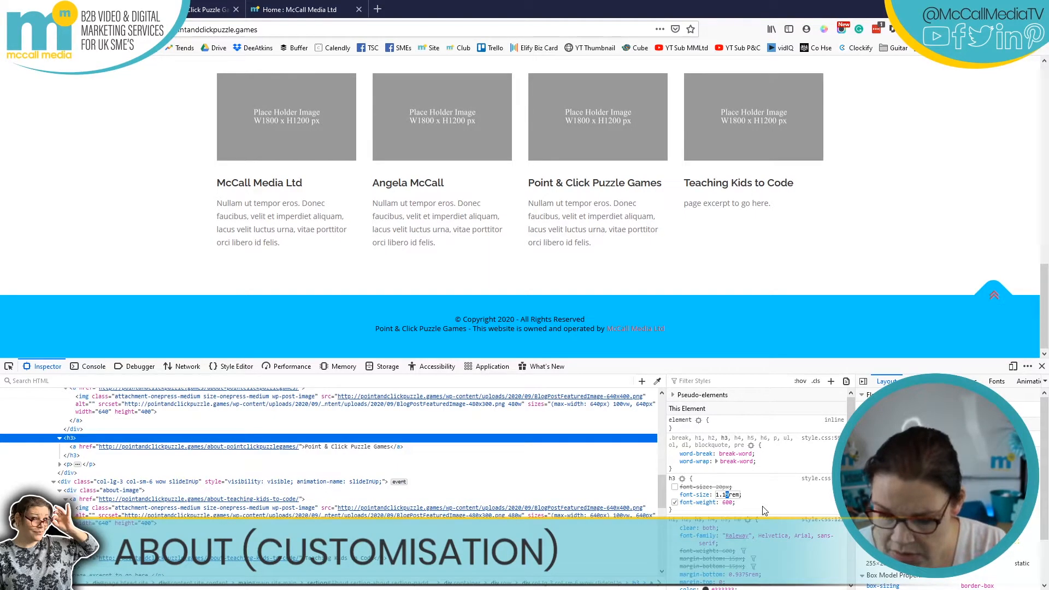
# - Test the h3 font-size at 1.2, 1.21, 1.25 and 1.24rem, and reload the homepage to discard the temporary edits
pyautogui.press('BackSpace')
pyautogui.press('BackSpace')
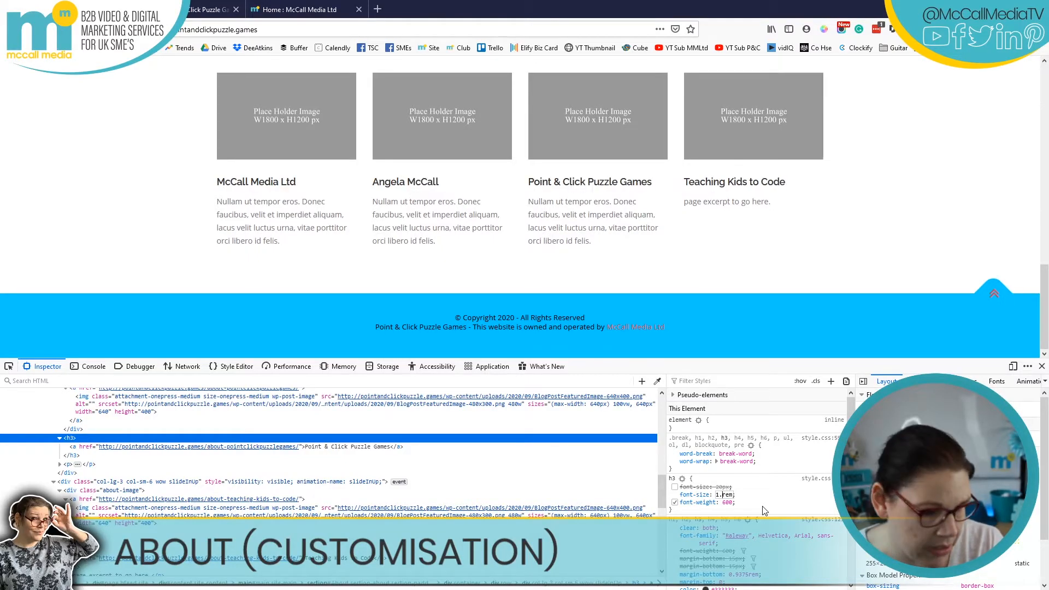
pyautogui.write('2')
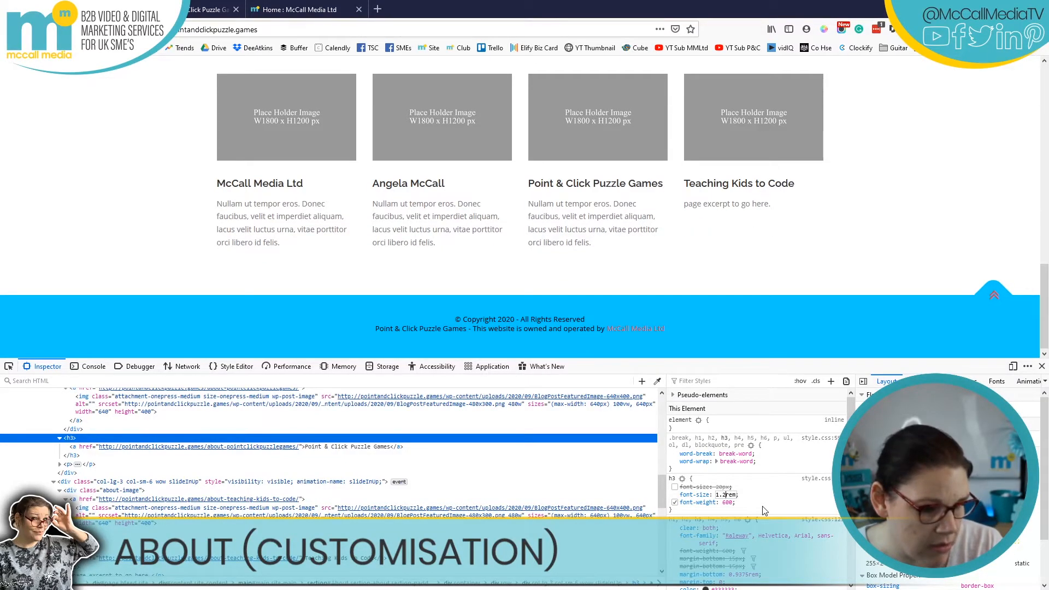
pyautogui.write('1')
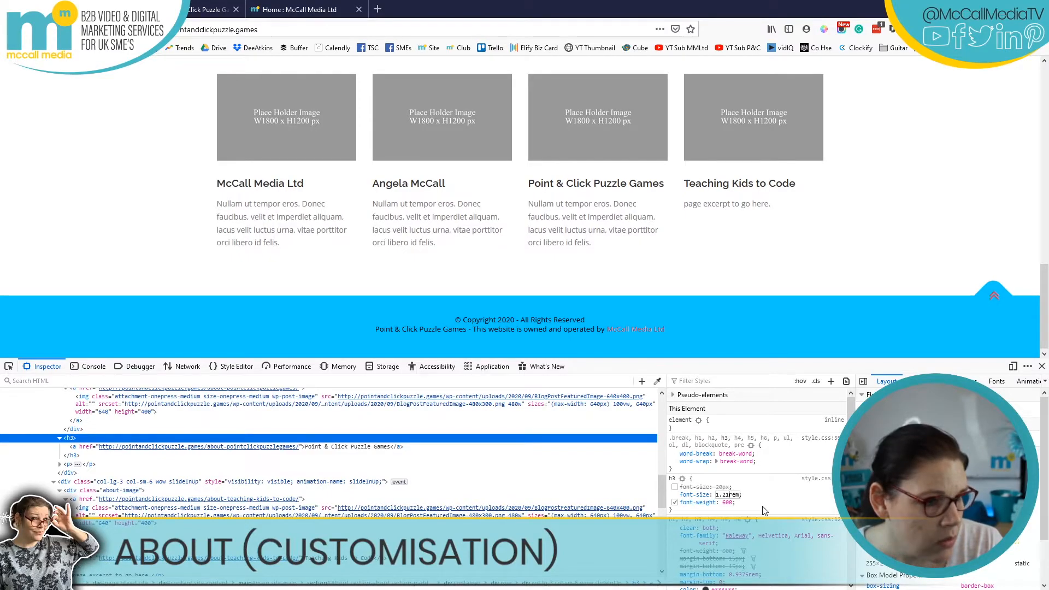
pyautogui.press('BackSpace')
pyautogui.write('5')
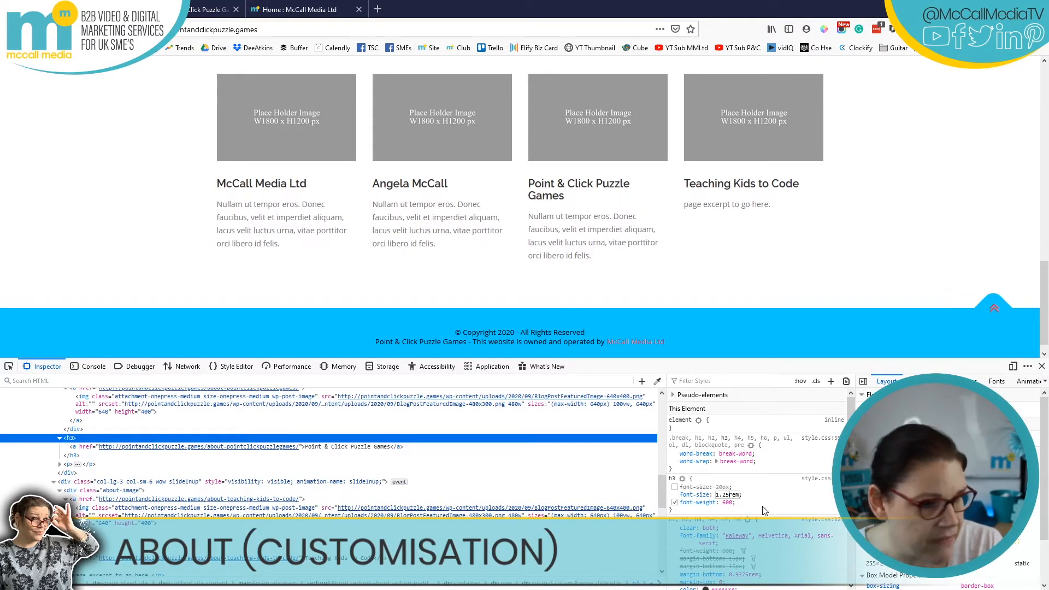
pyautogui.press('BackSpace')
pyautogui.write('4')
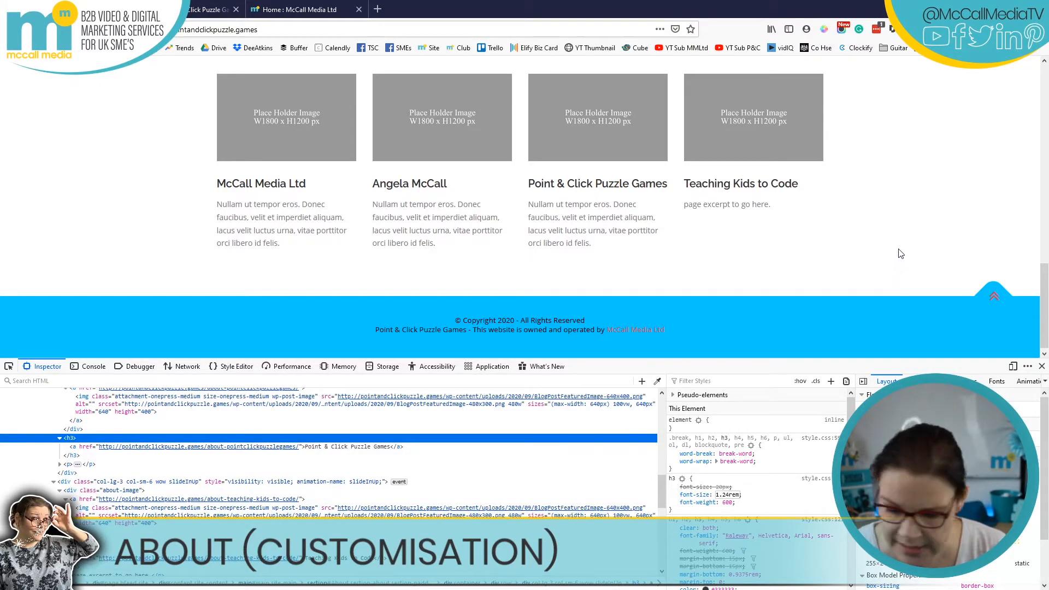
pyautogui.press('Return')
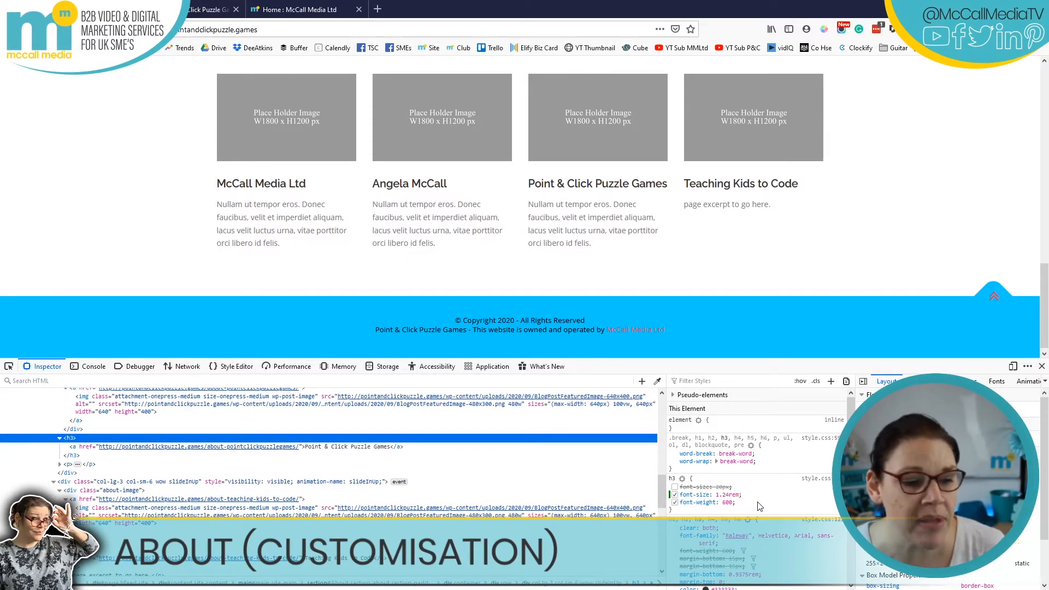
pyautogui.press('F5')
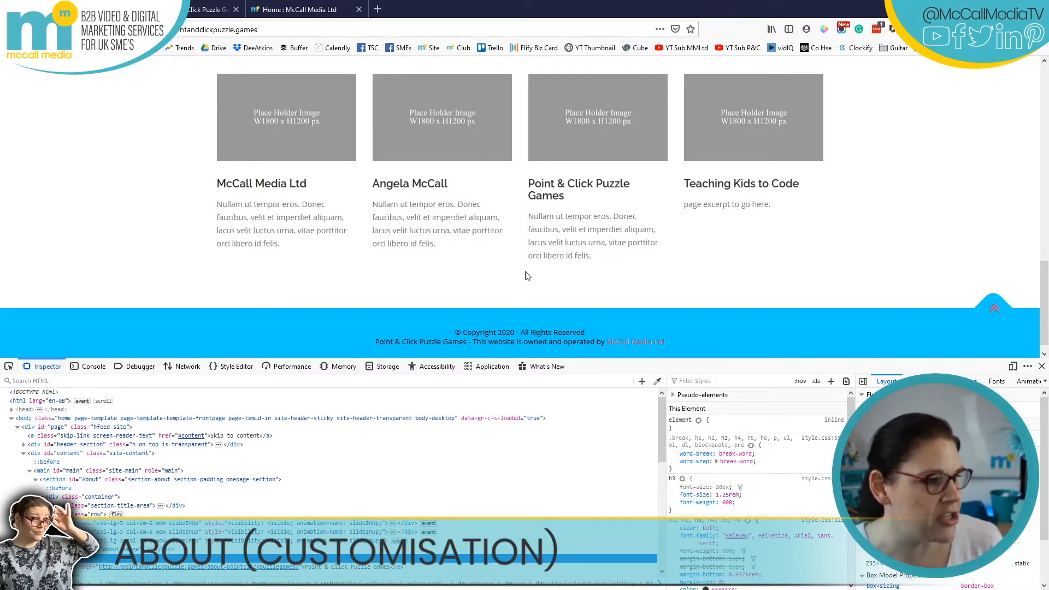
# - Return to the WordPress admin, view the installed themes, and open the customiser for the OnePress theme
pyautogui.click(213, 5)
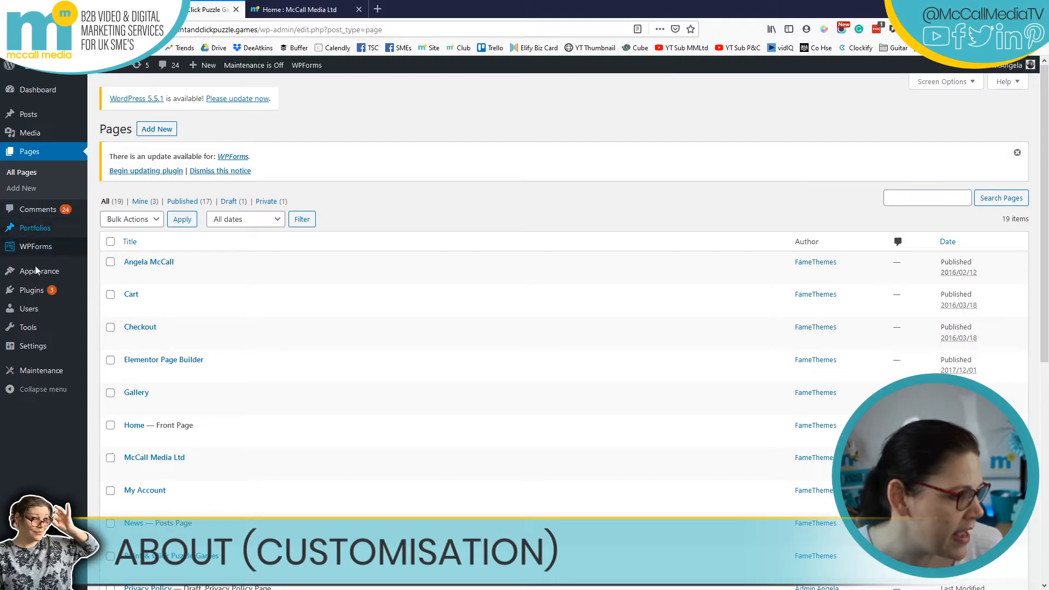
pyautogui.moveTo(48, 271)
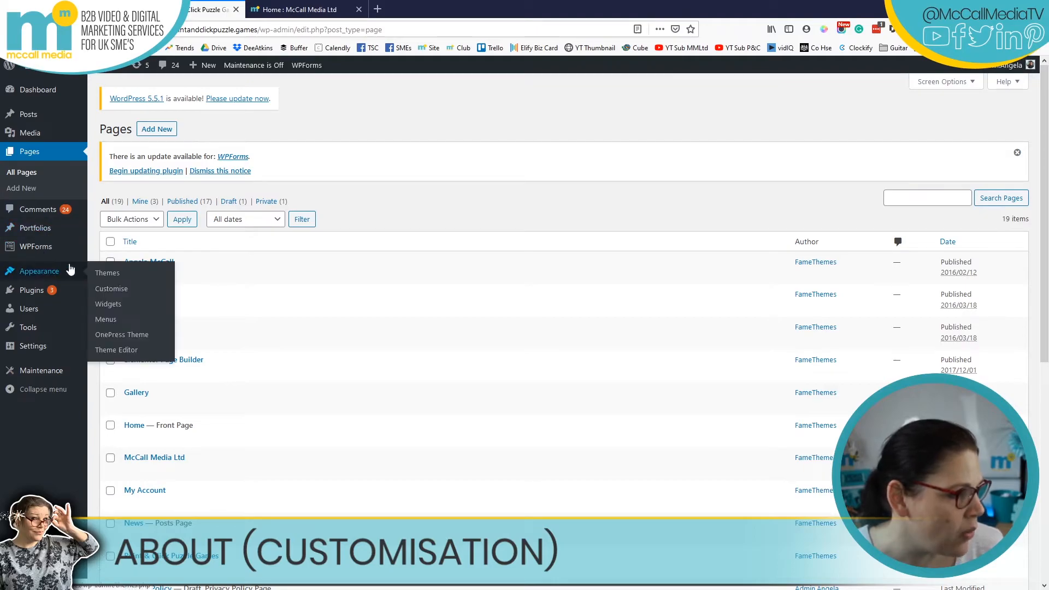
pyautogui.click(117, 275)
pyautogui.click(129, 267)
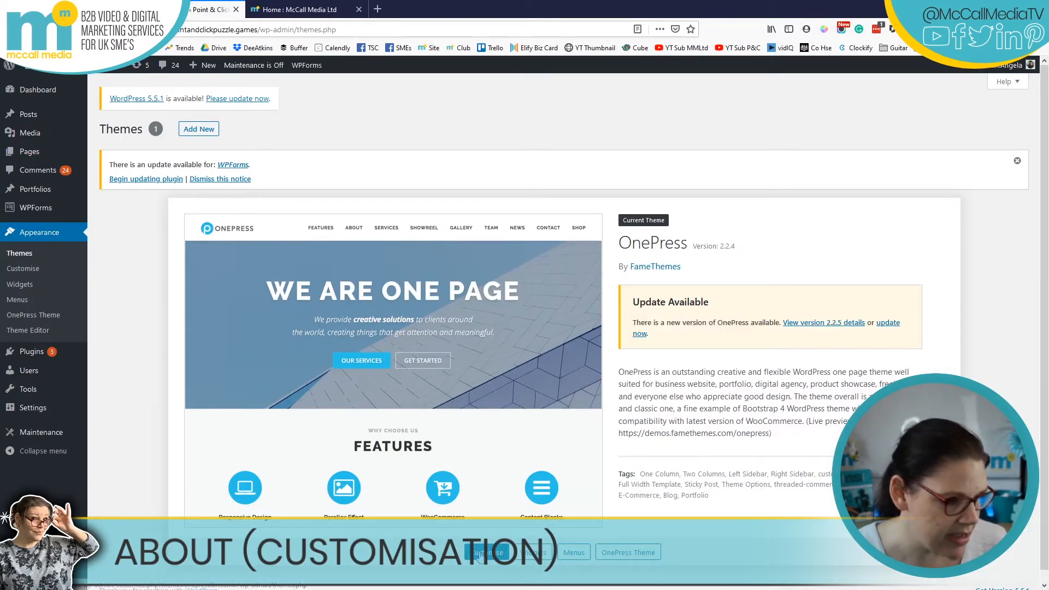
pyautogui.click(480, 553)
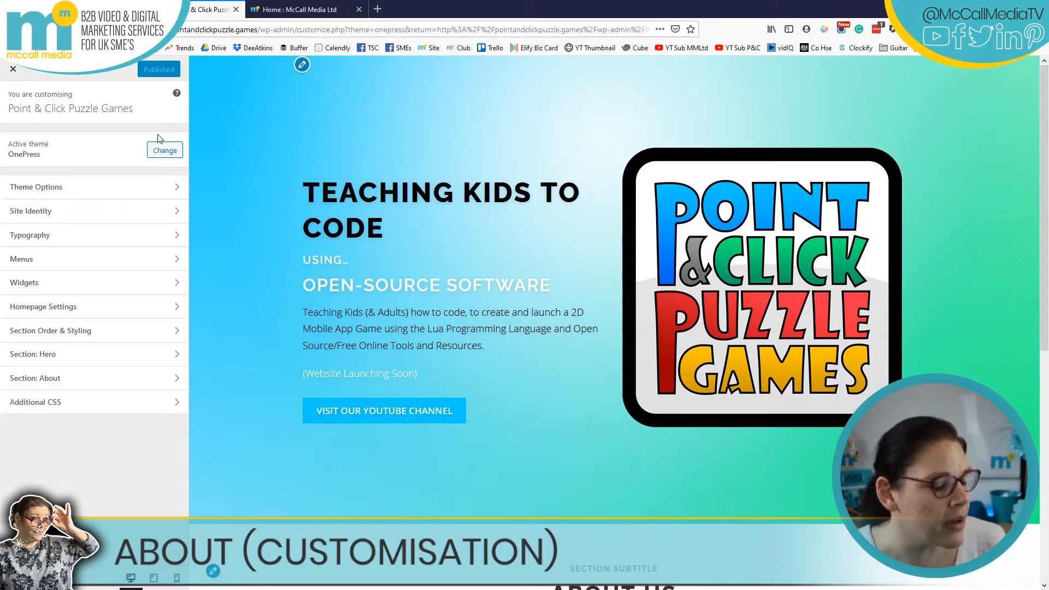
# - Copy the h3 rule with its 1.24rem font-size from the homepage inspector and paste it into the theme's Additional CSS
pyautogui.click(17, 407)
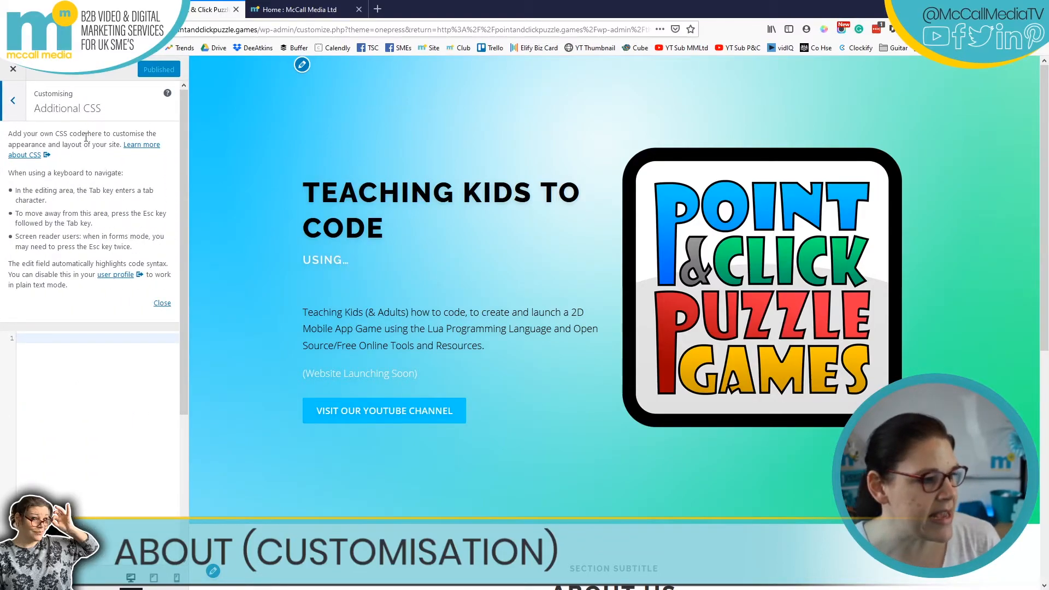
pyautogui.click(162, 303)
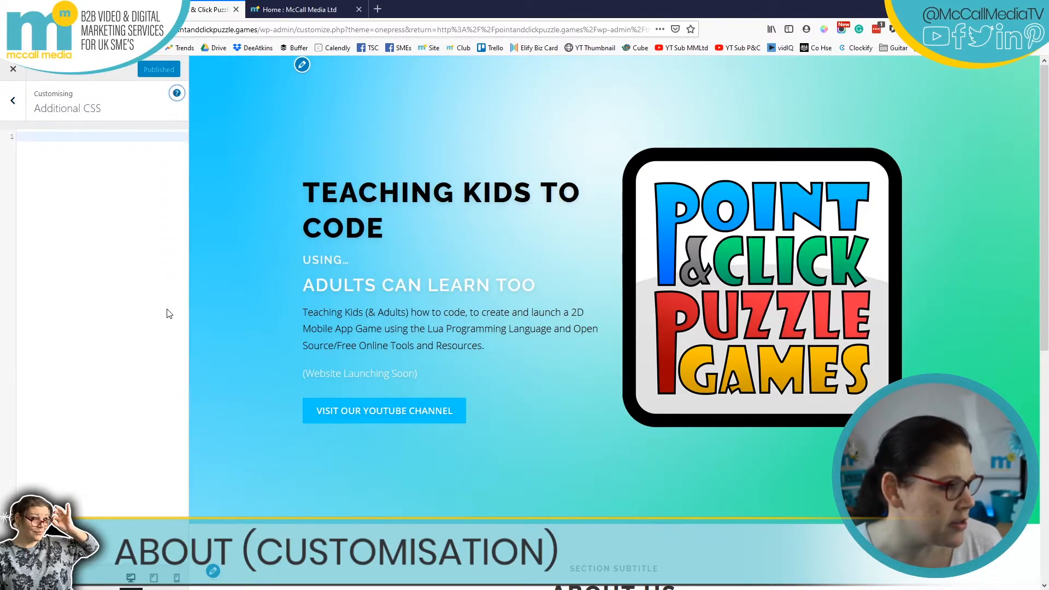
pyautogui.rightClick(95, 138)
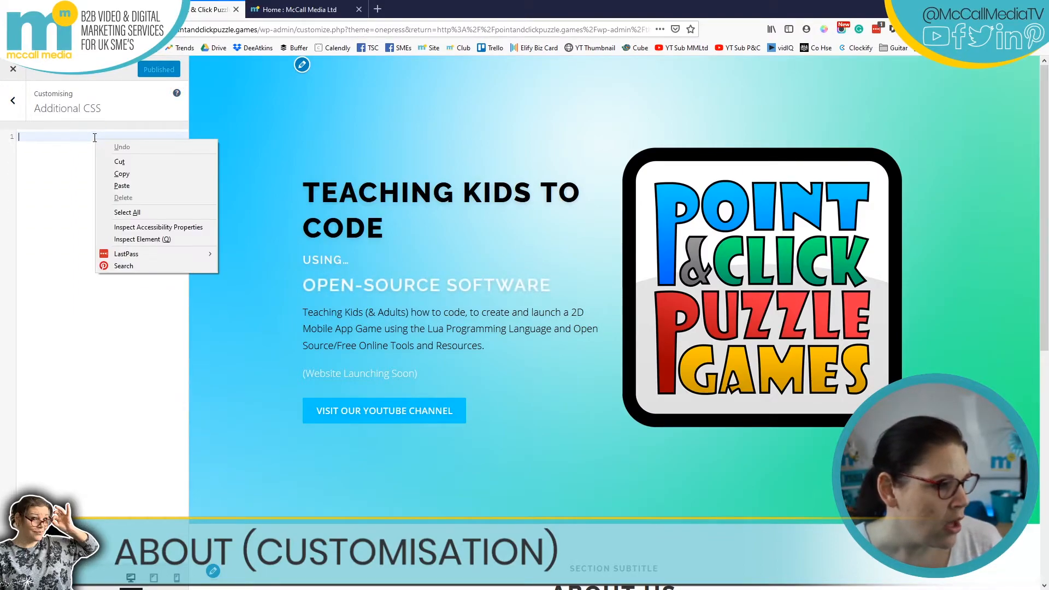
pyautogui.click(134, 188)
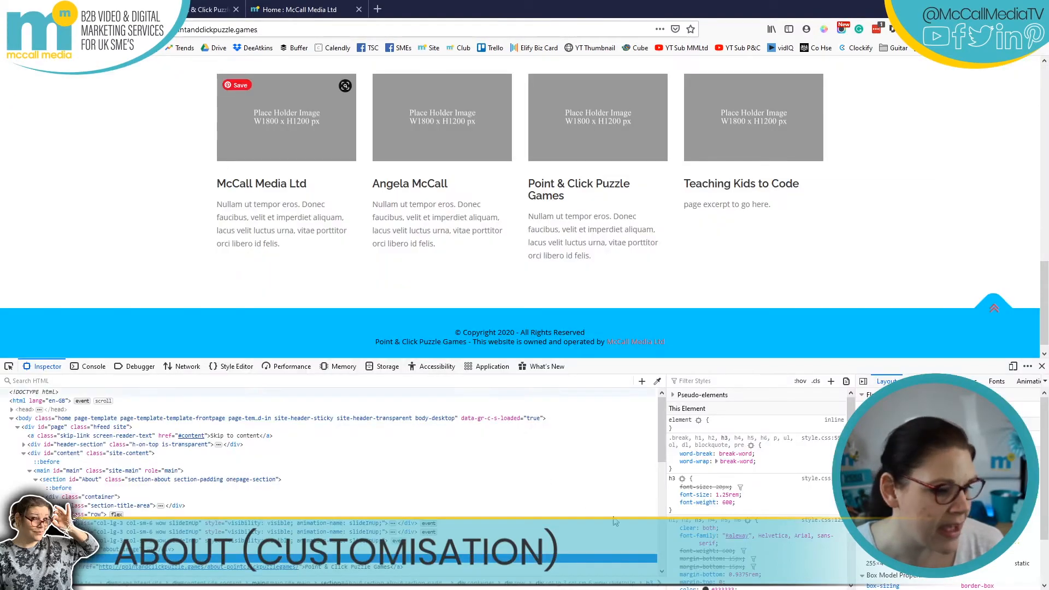
pyautogui.rightClick(732, 494)
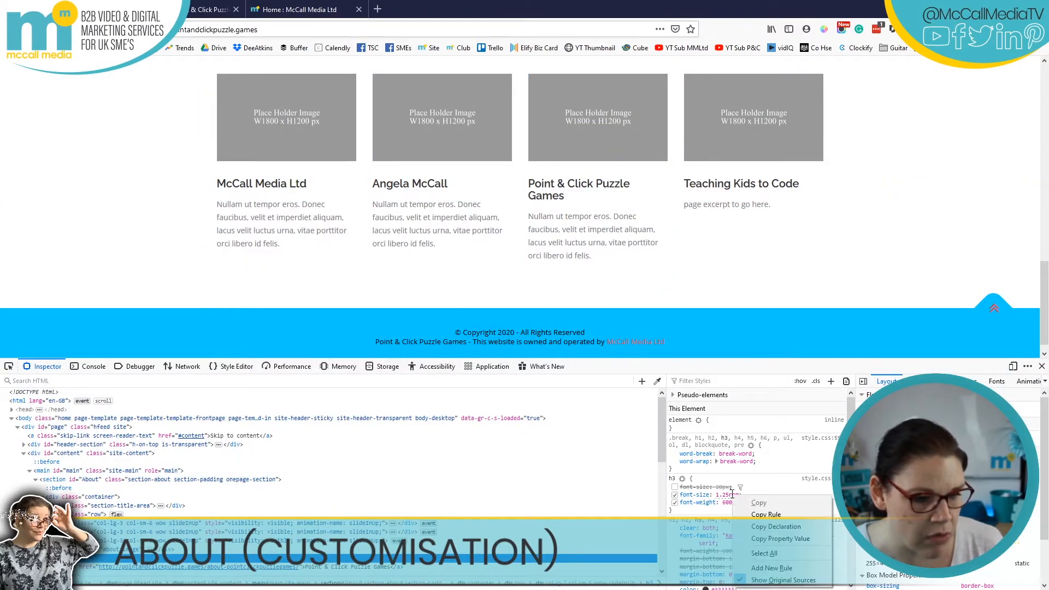
pyautogui.click(763, 516)
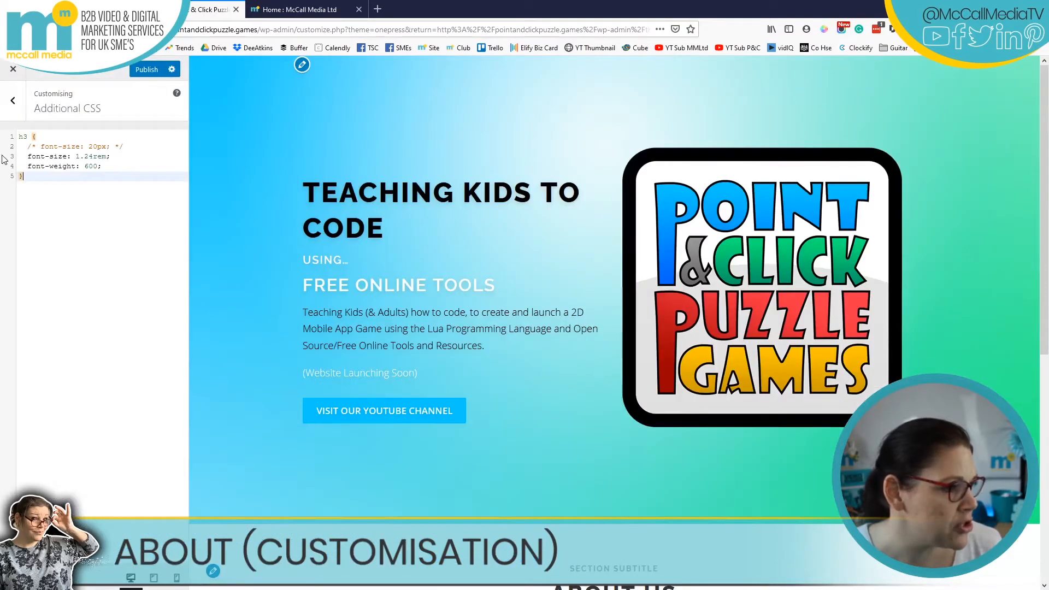
# - Remove the font-weight: 600 line and the commented-out font-size: 20px line from the h3 rule
pyautogui.moveTo(106, 166); pyautogui.dragTo(8, 173)
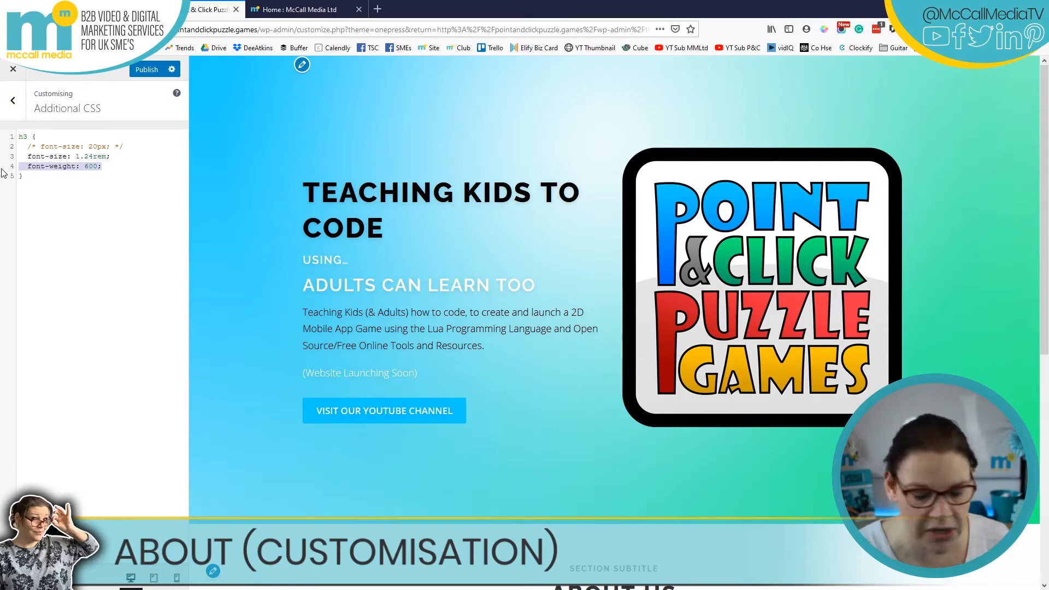
pyautogui.press('BackSpace')
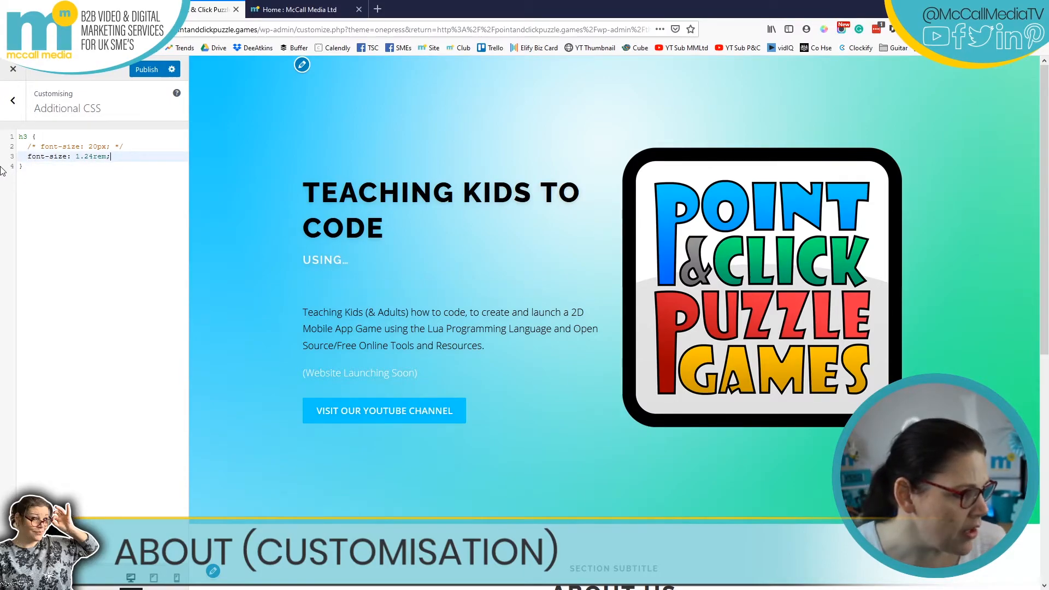
pyautogui.moveTo(125, 147); pyautogui.dragTo(34, 147)
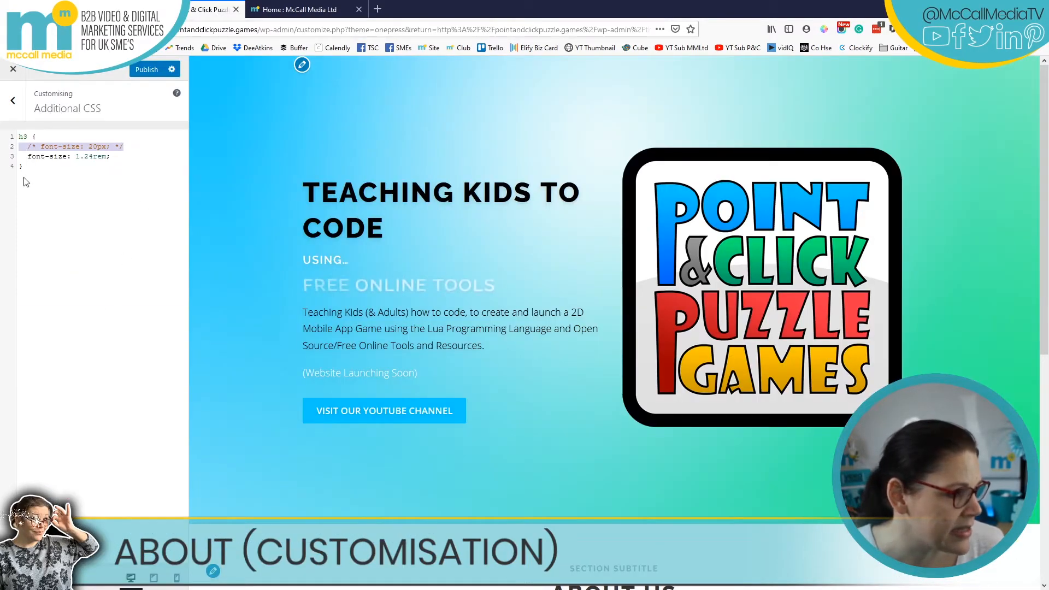
pyautogui.moveTo(27, 147); pyautogui.dragTo(134, 144)
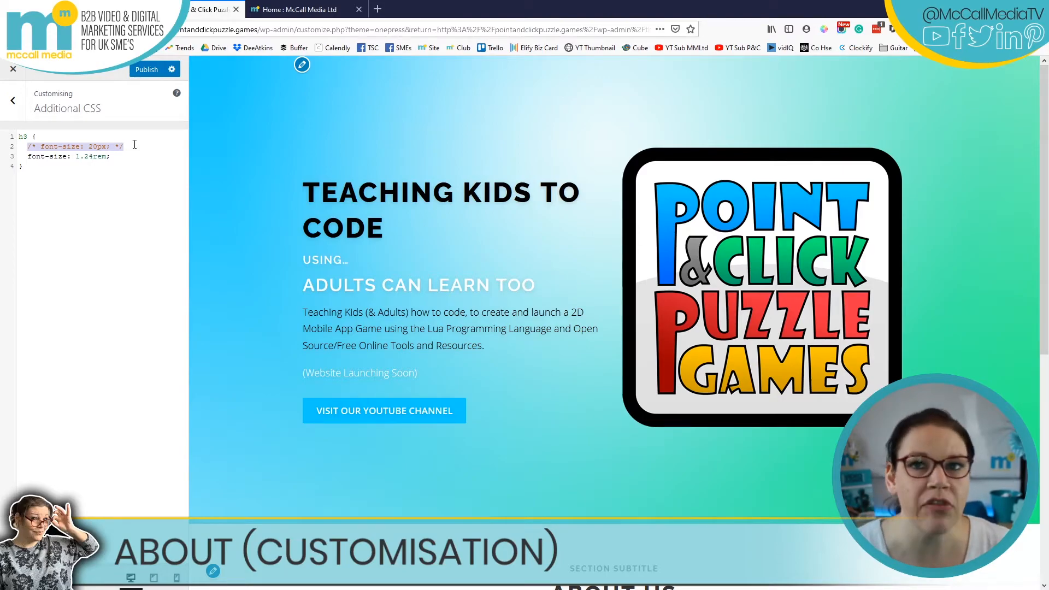
pyautogui.press('BackSpace')
pyautogui.press('BackSpace')
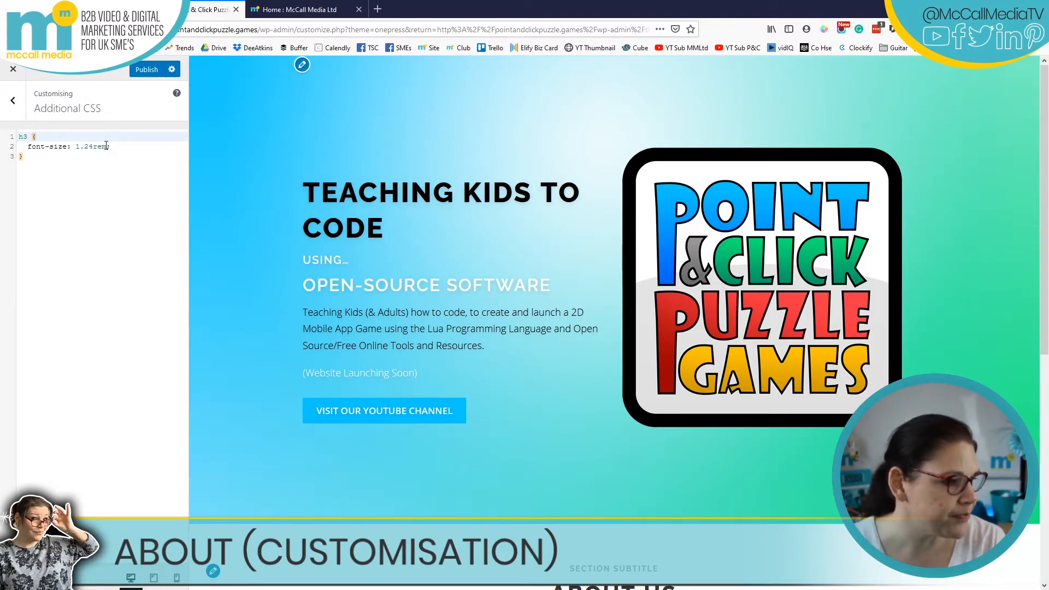
# - Add !important after the 1.24rem font-size in the h3 rule and publish the additional CSS
pyautogui.moveTo(84, 146); pyautogui.dragTo(92, 146)
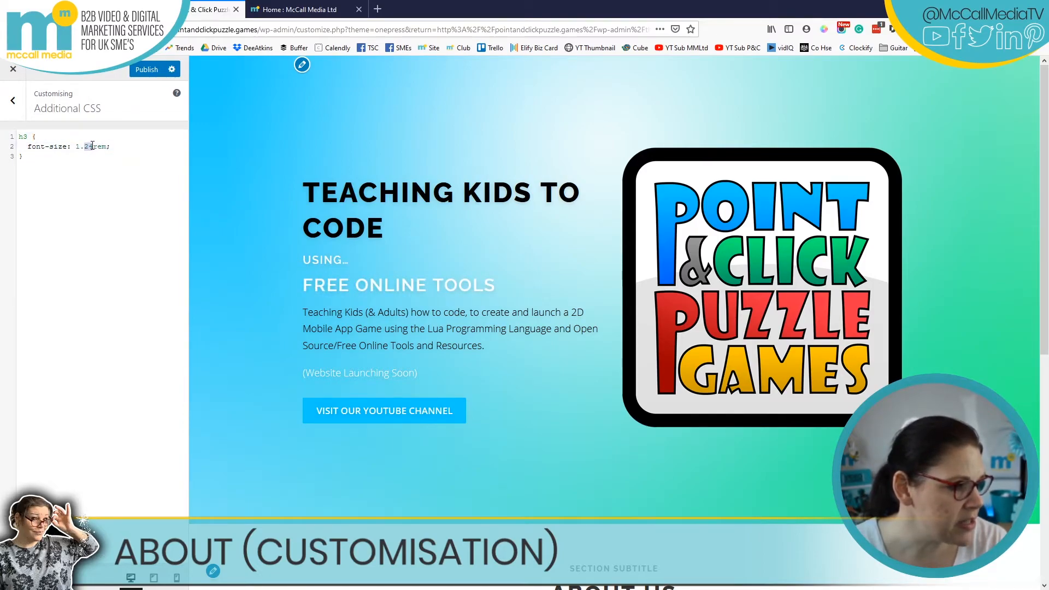
pyautogui.doubleClick(26, 137)
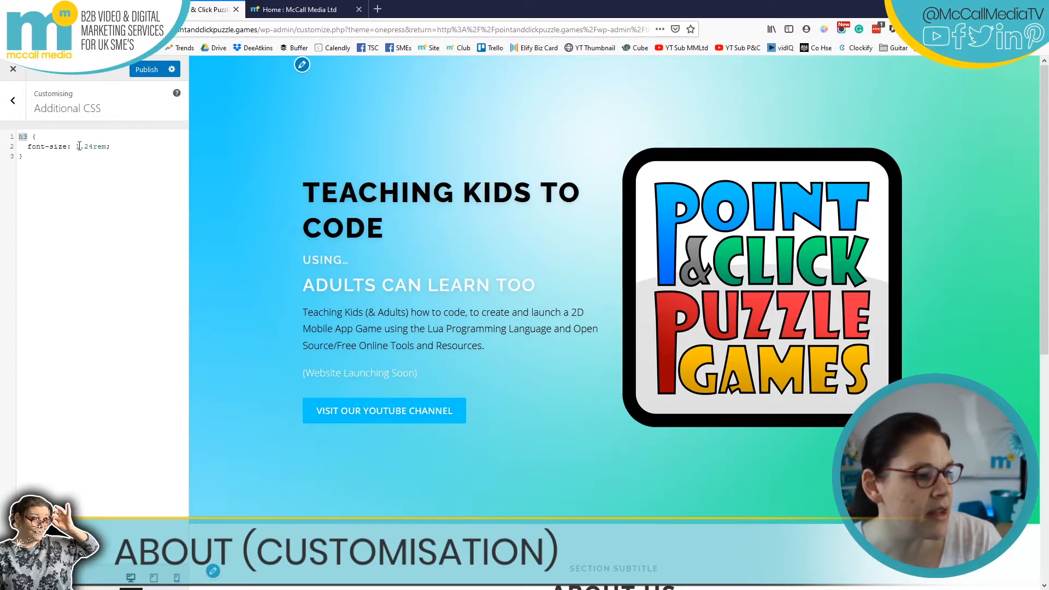
pyautogui.click(105, 148)
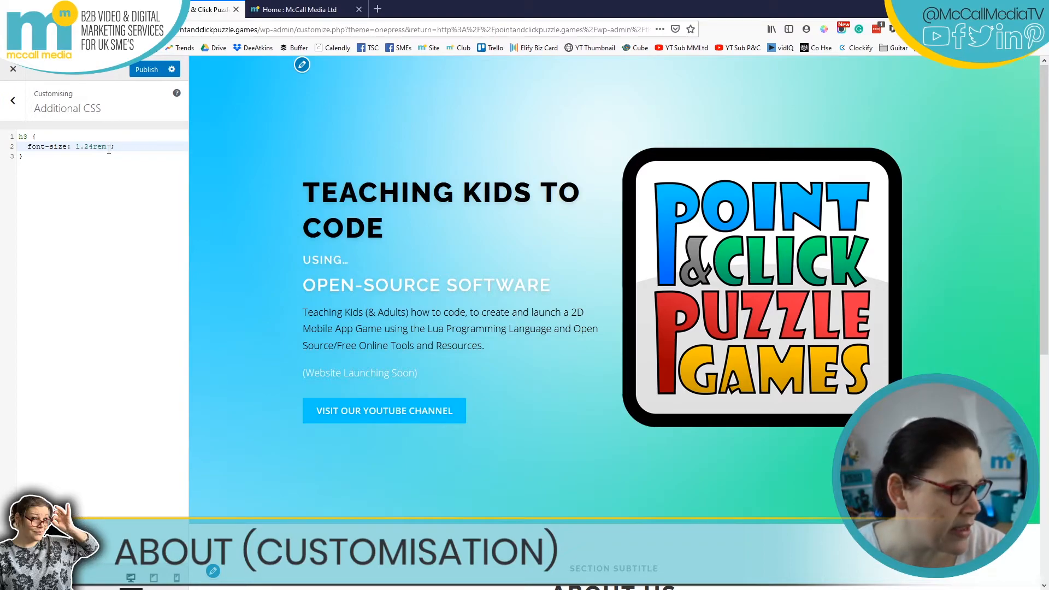
pyautogui.write('!importan')
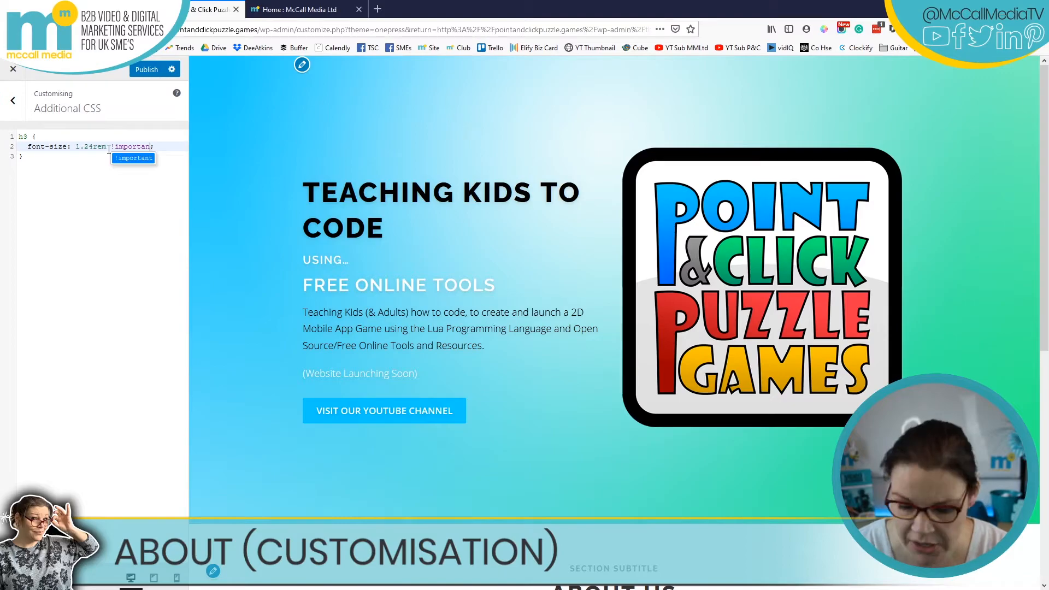
pyautogui.write('t')
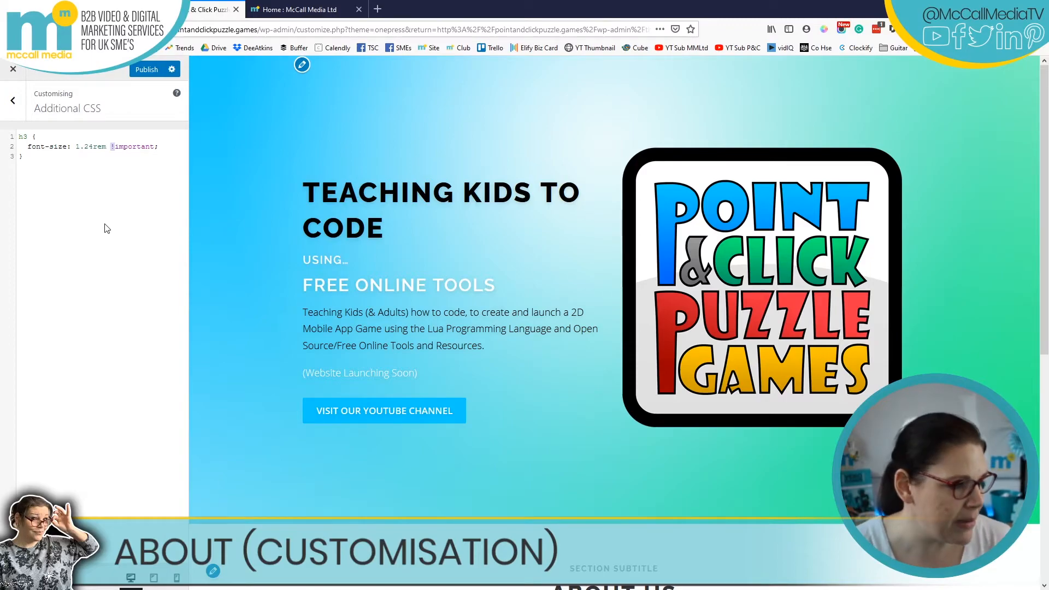
pyautogui.click(146, 67)
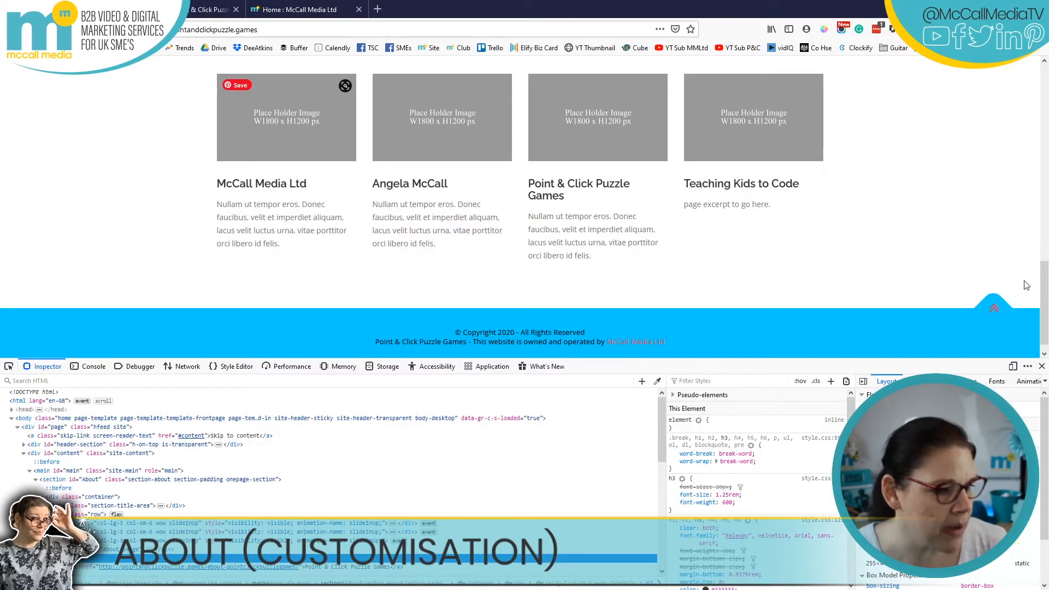
# - Close the inspector on the live homepage and check the About section's item titles and heading text after publishing
pyautogui.press('F12')
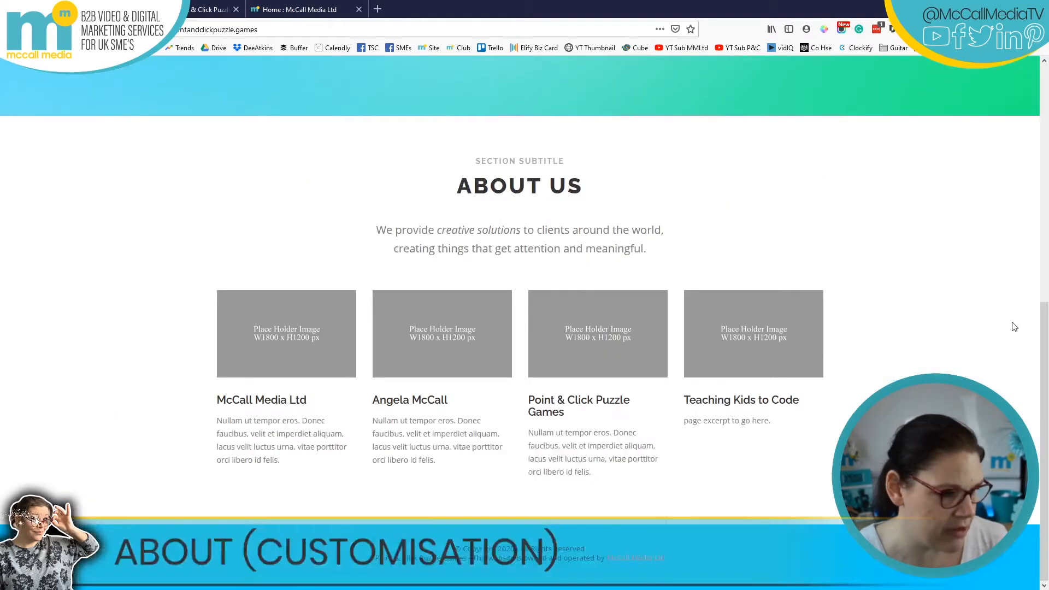
pyautogui.scroll(10, 761, 475)
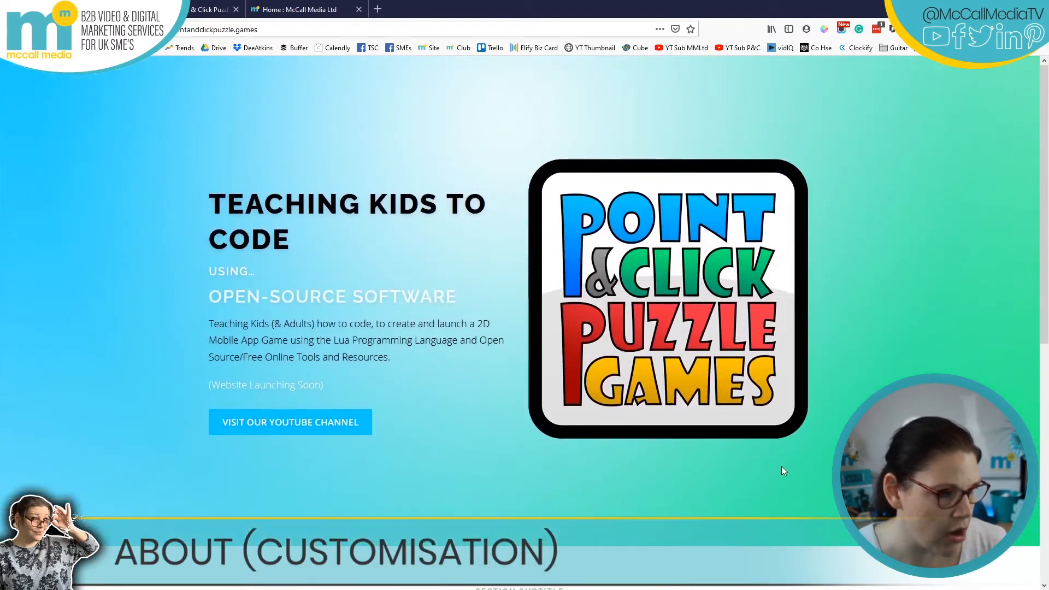
pyautogui.scroll(-2, 841, 396)
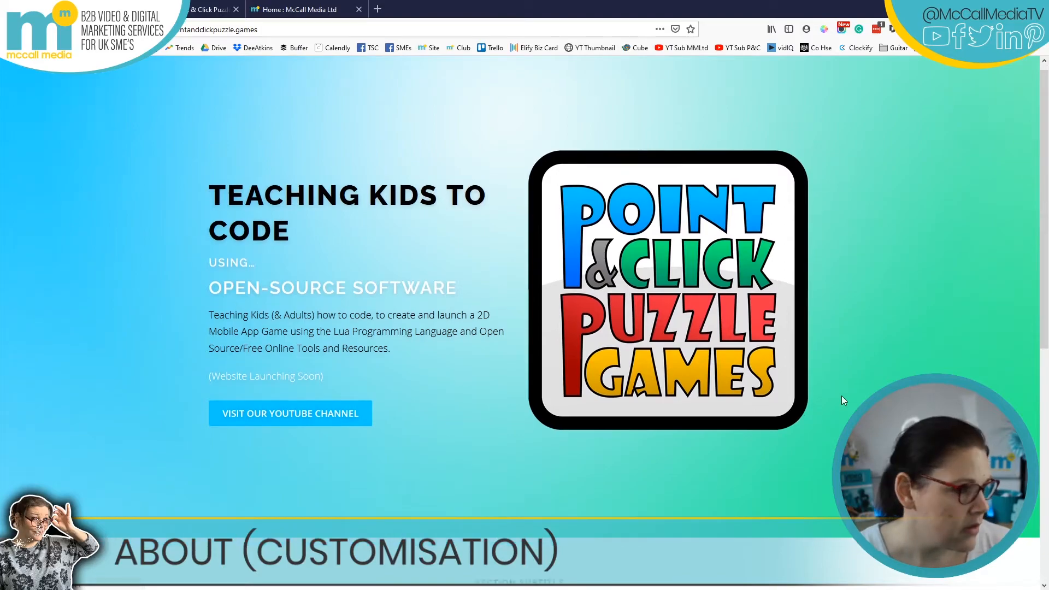
pyautogui.scroll(-5, 844, 392)
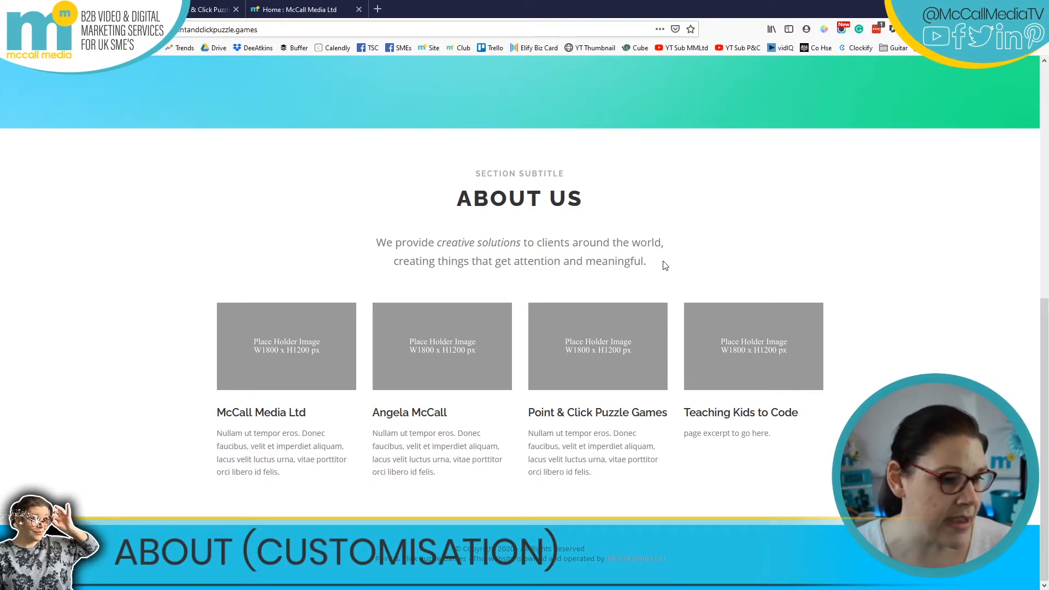
pyautogui.moveTo(665, 266); pyautogui.dragTo(435, 169)
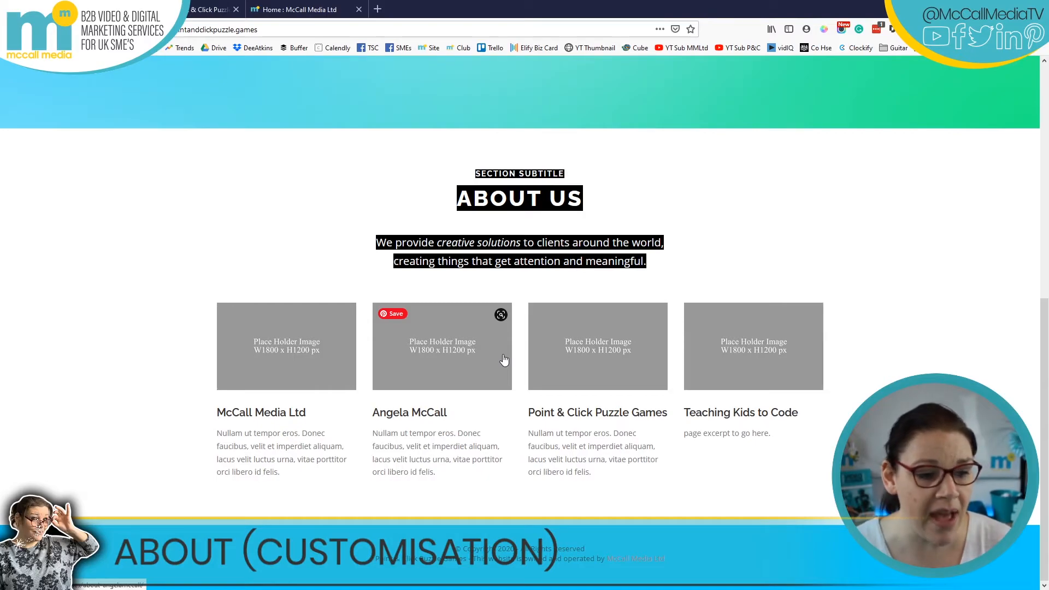
pyautogui.scroll(8, 753, 350)
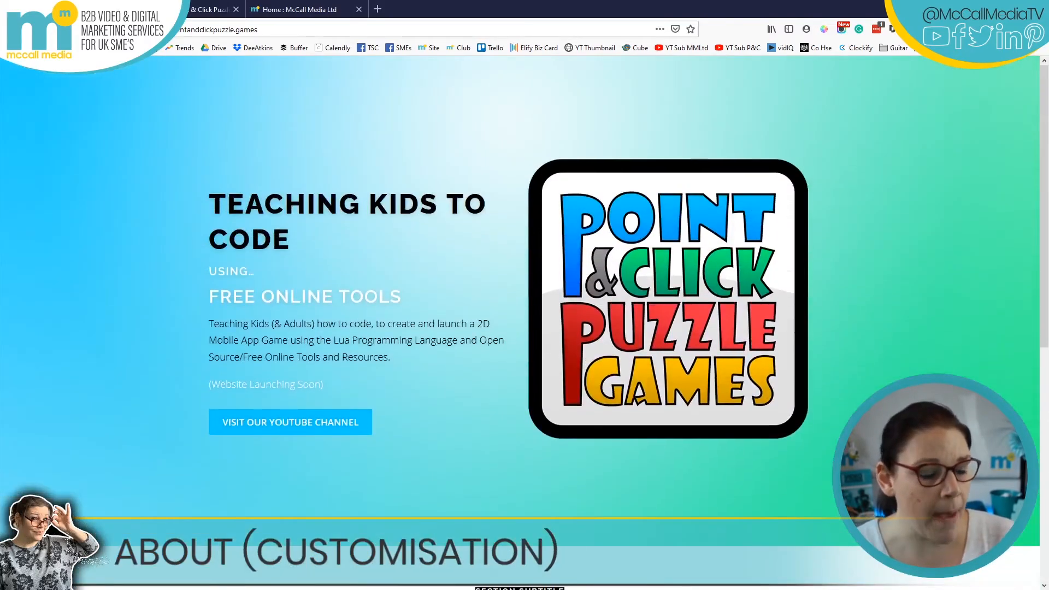
pyautogui.scroll(-6, 910, 290)
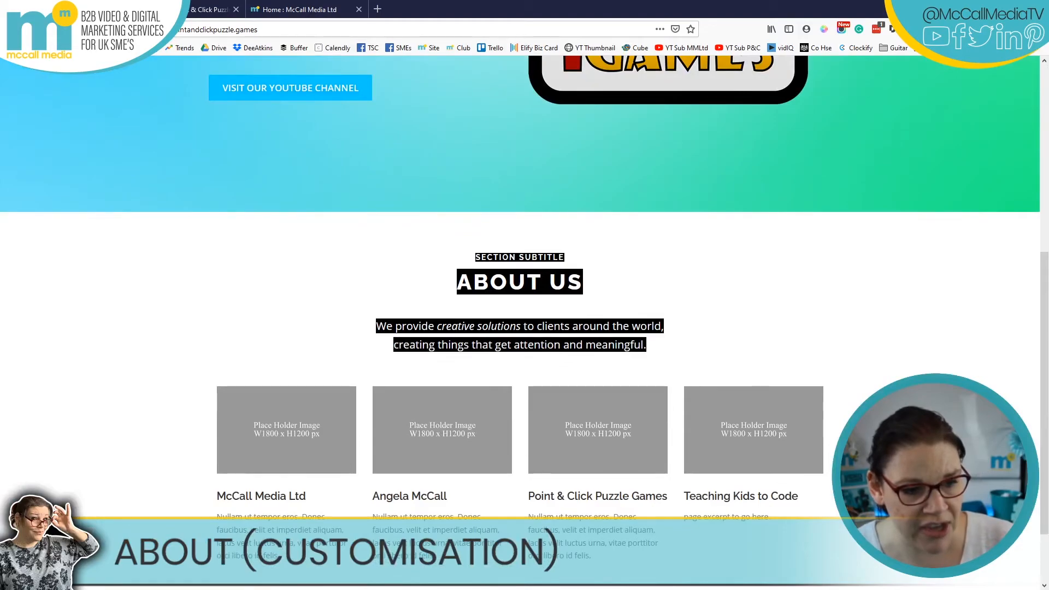
pyautogui.scroll(6, 957, 368)
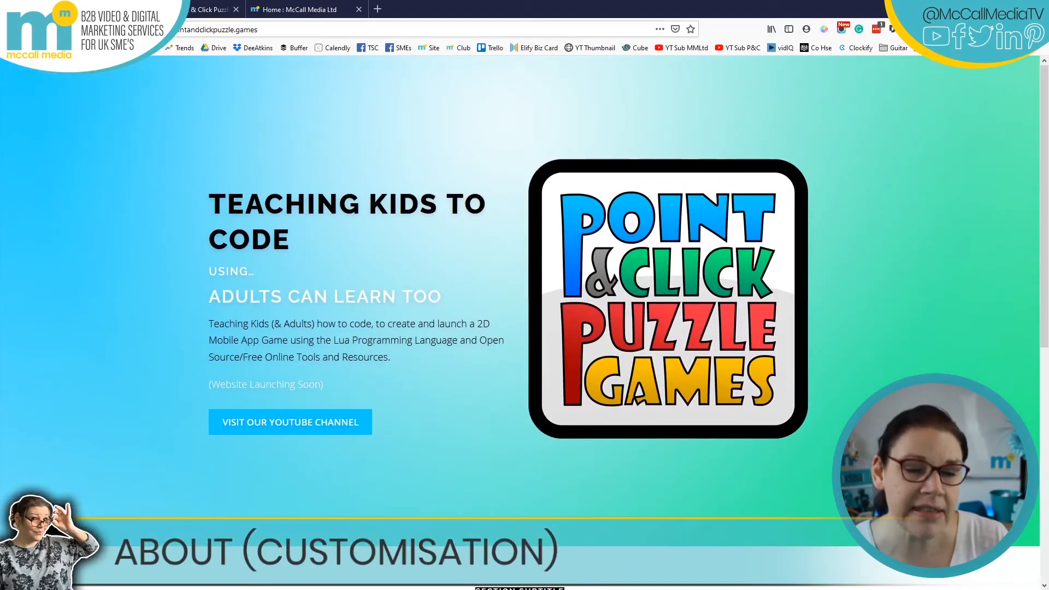
pyautogui.scroll(-6, 519, 311)
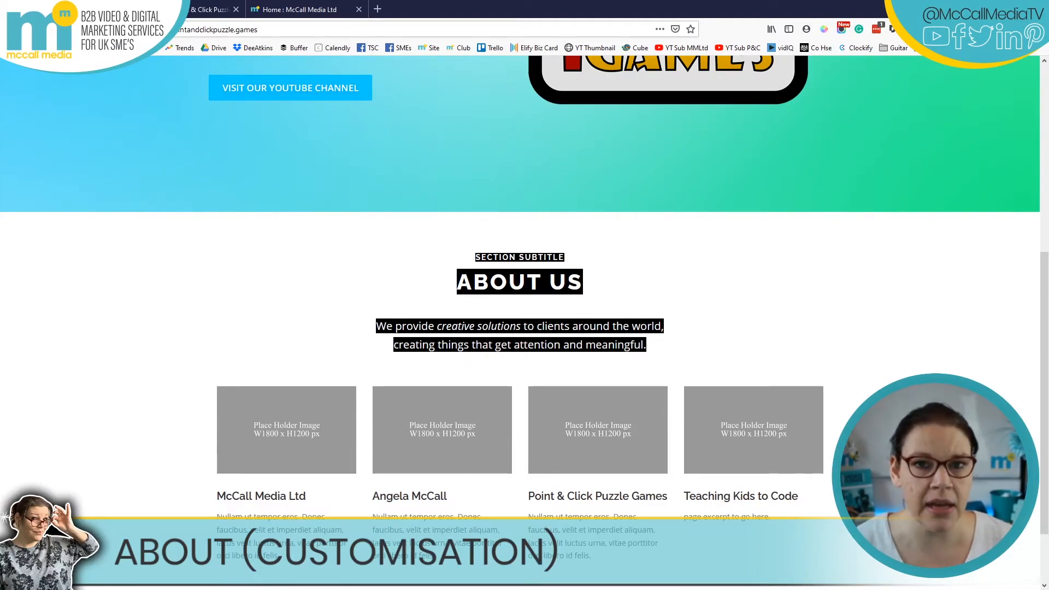
pyautogui.scroll(-2, 962, 321)
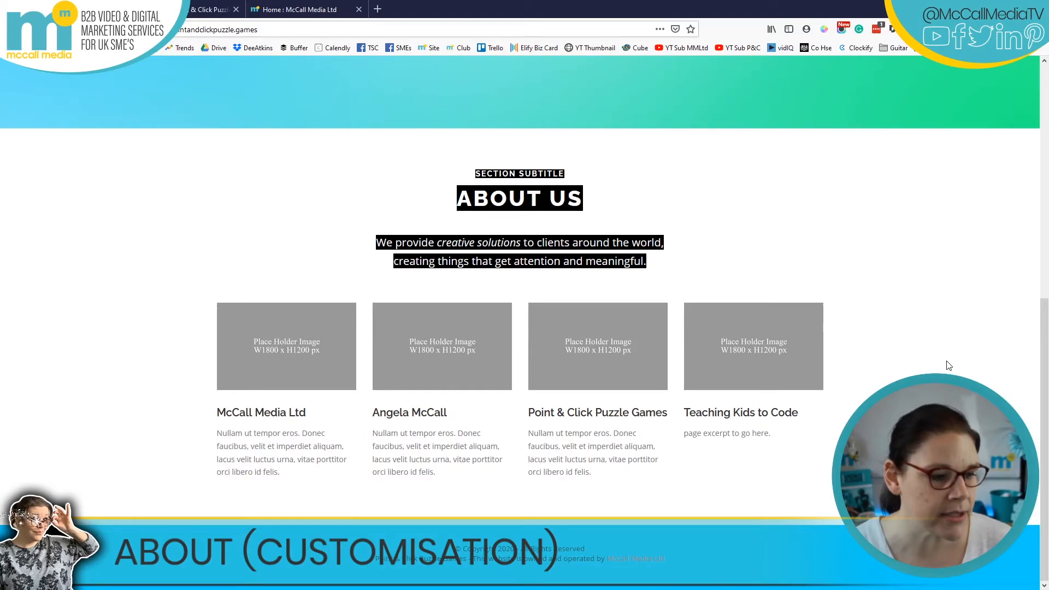
# - Return to the customiser and open the About entry in Section Order & Styling, with the About section in the preview
pyautogui.click(201, 9)
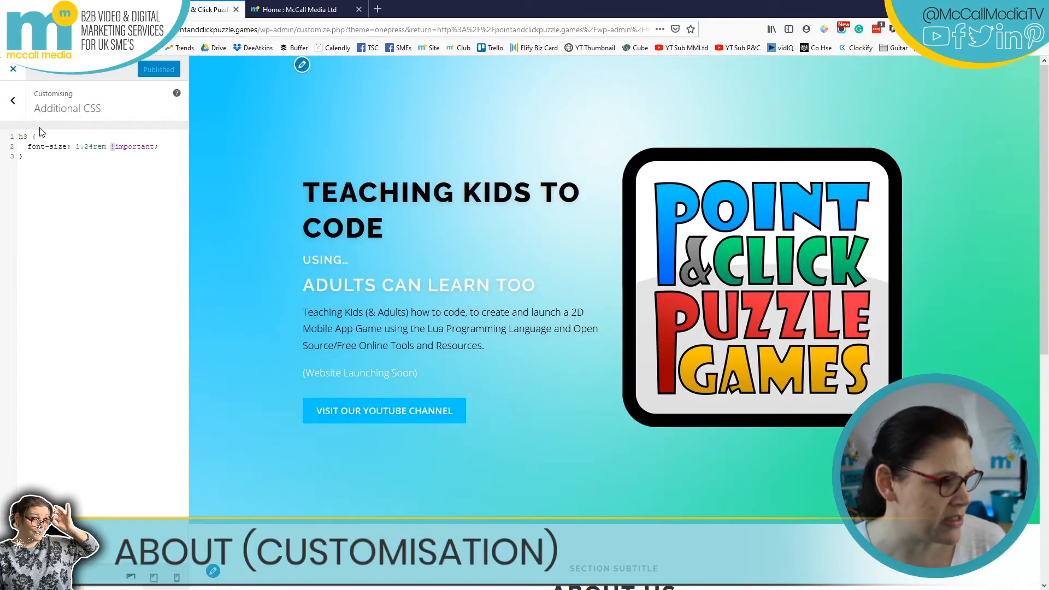
pyautogui.press('F5')
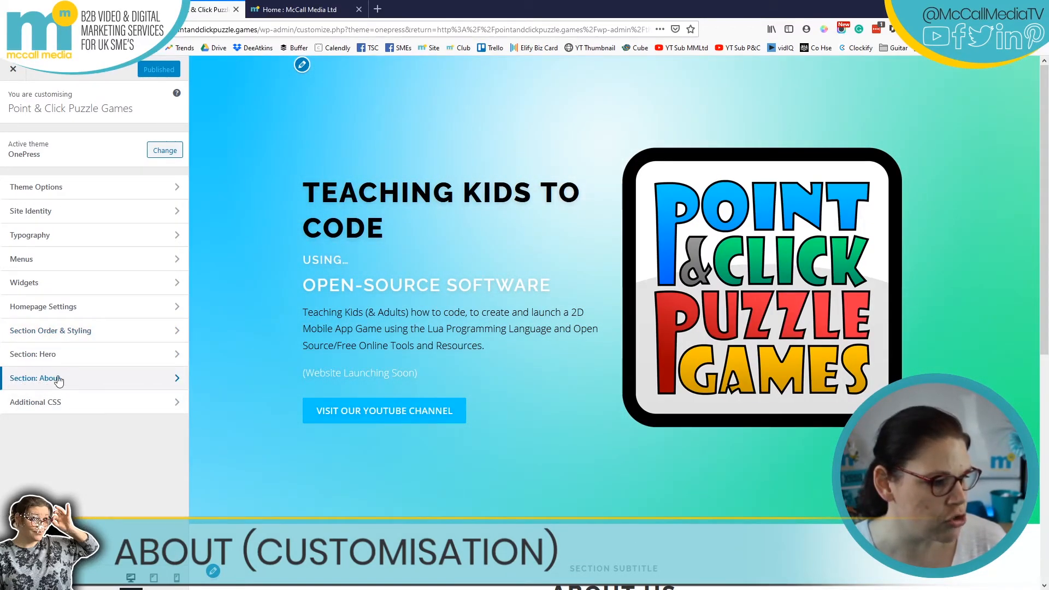
pyautogui.click(50, 331)
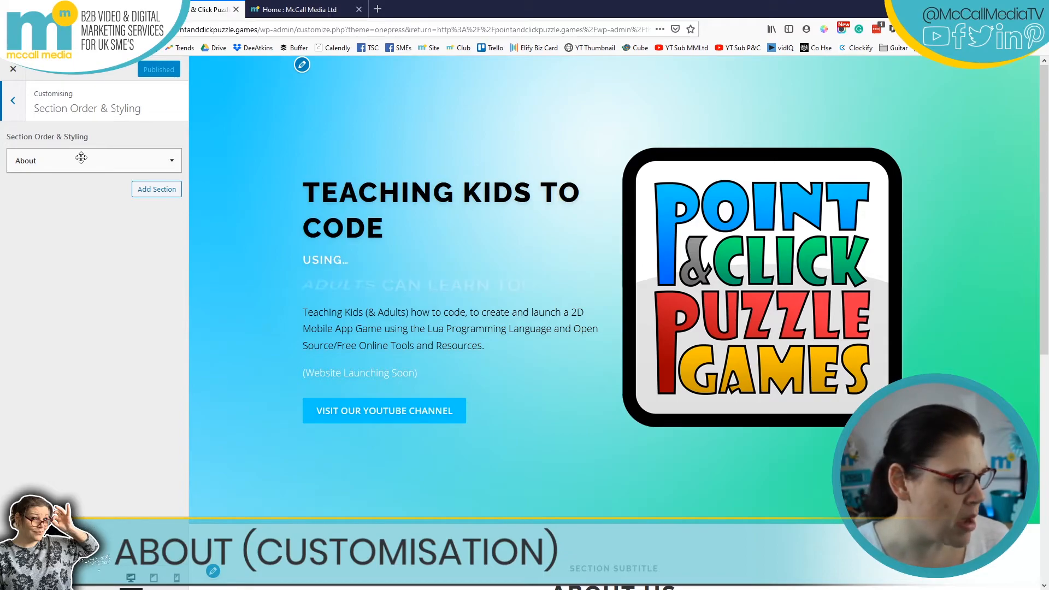
pyautogui.click(172, 163)
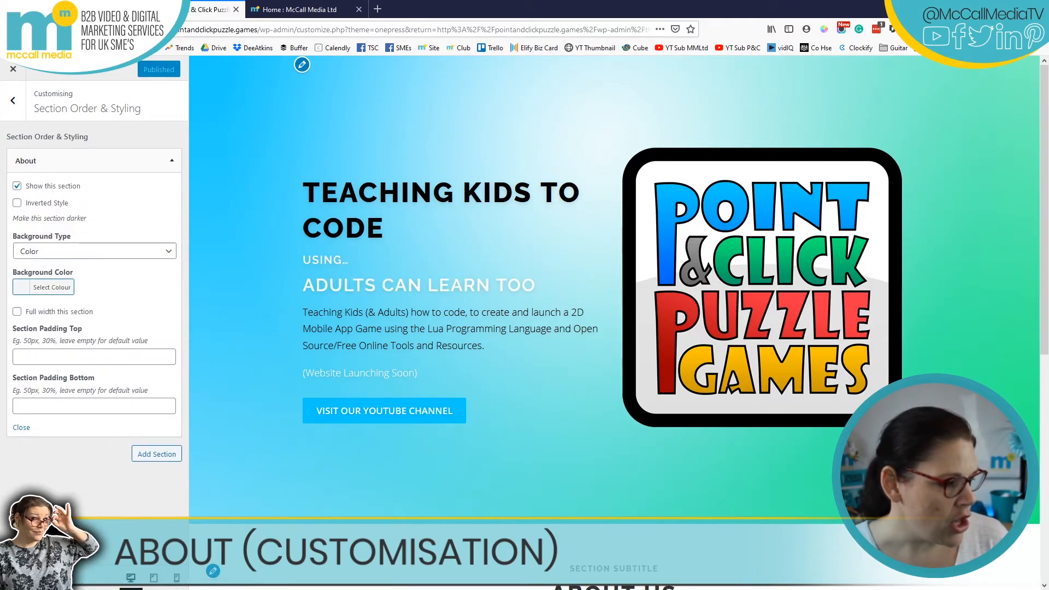
pyautogui.scroll(-6, 389, 255)
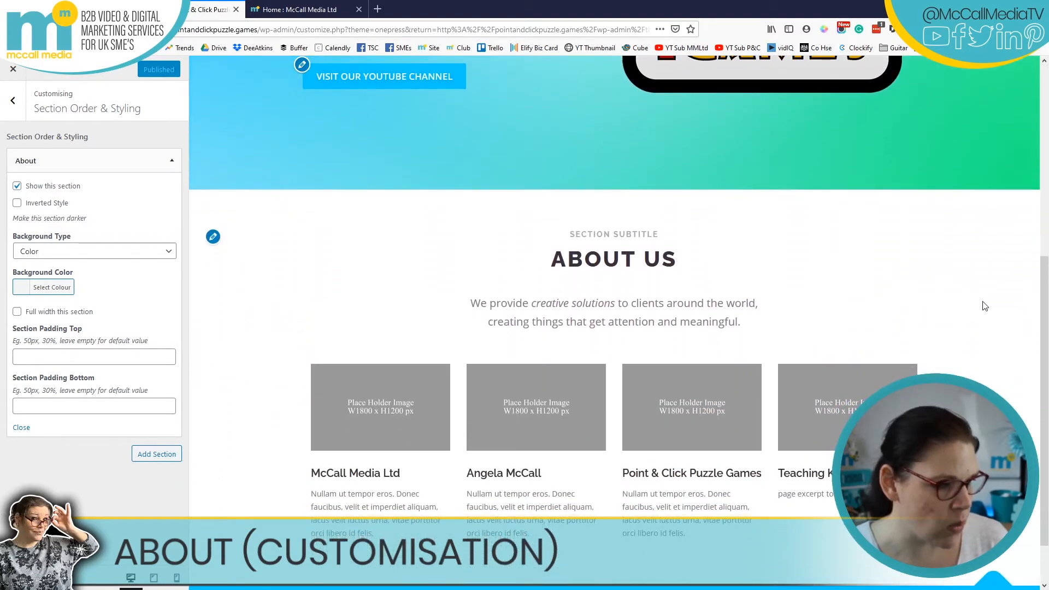
# - Try the Inverted Style option on the About section and check the preview
pyautogui.click(17, 204)
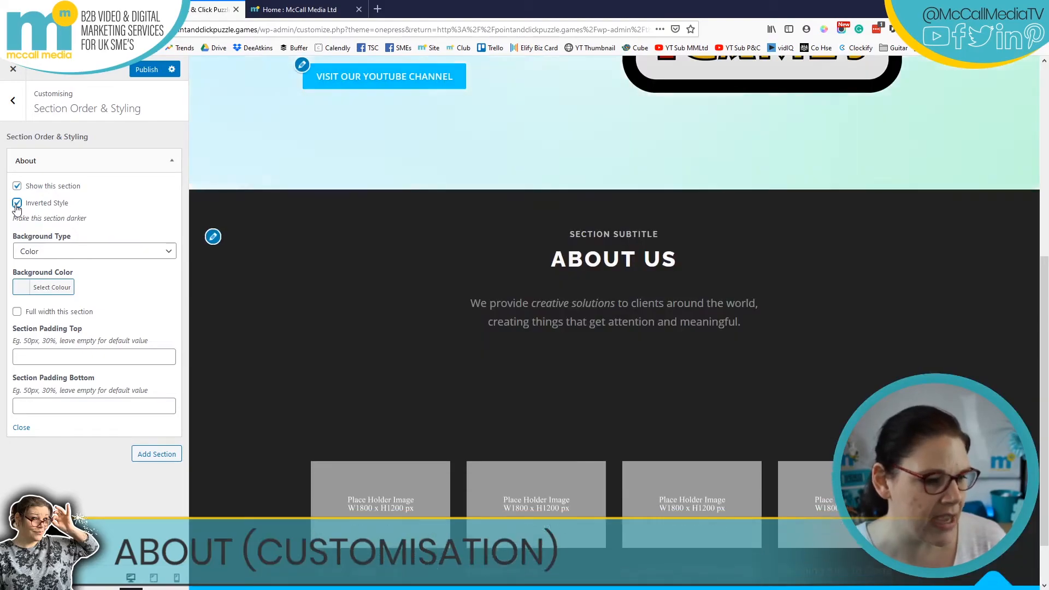
pyautogui.scroll(-1, 414, 282)
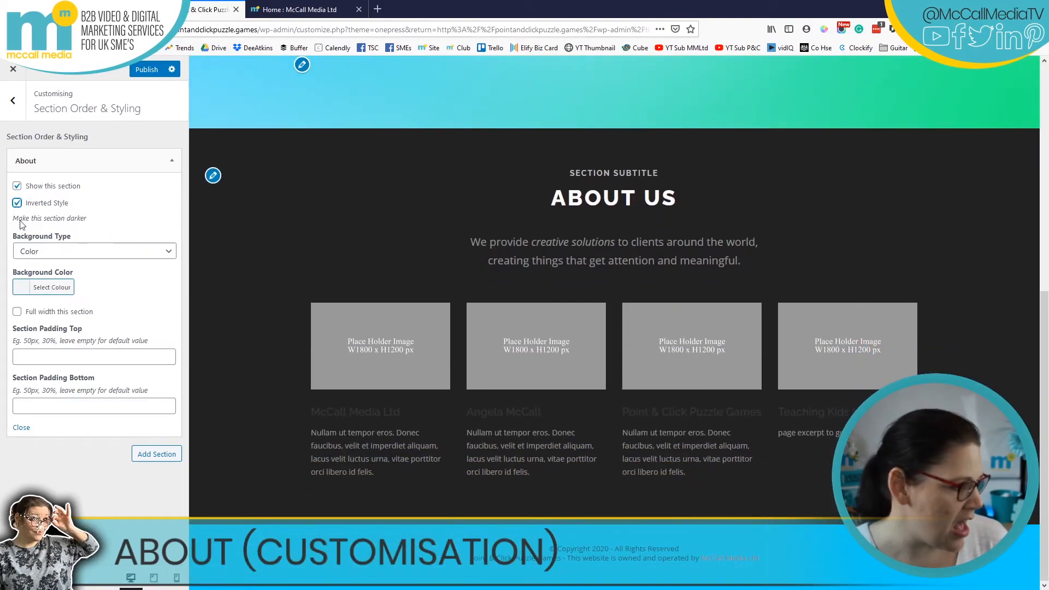
# - Turn off Inverted Style for the About section and view the available background types
pyautogui.click(37, 251)
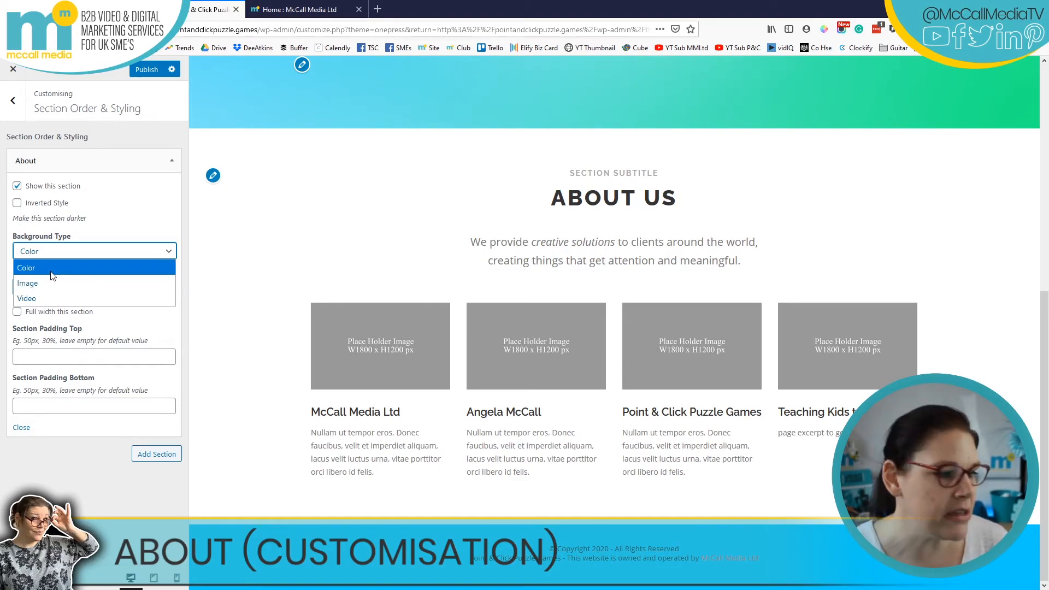
pyautogui.click(148, 194)
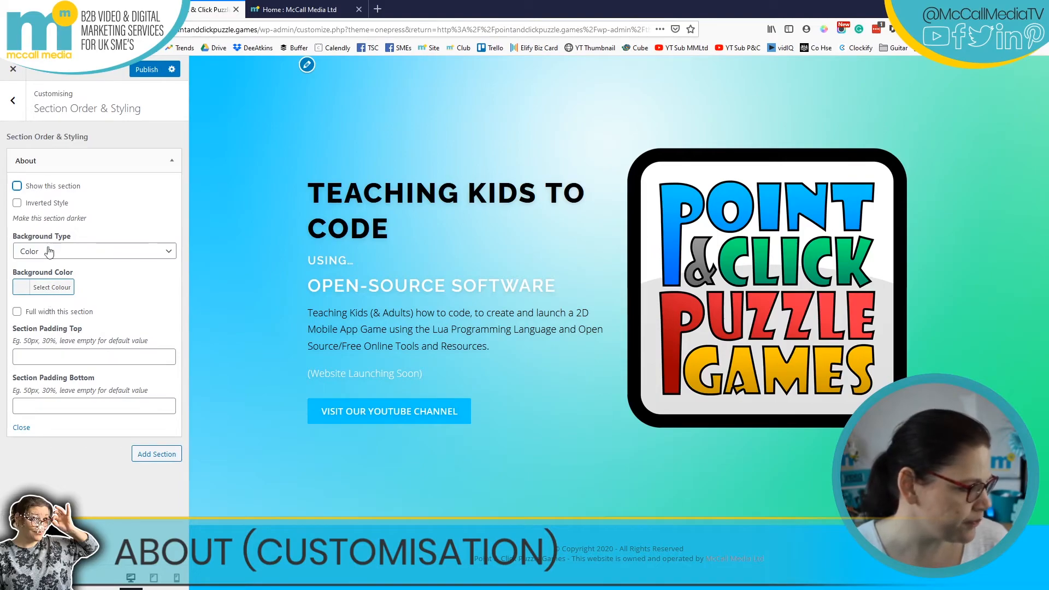
# - Try hiding the About section, show it again and check it in the preview
pyautogui.click(18, 187)
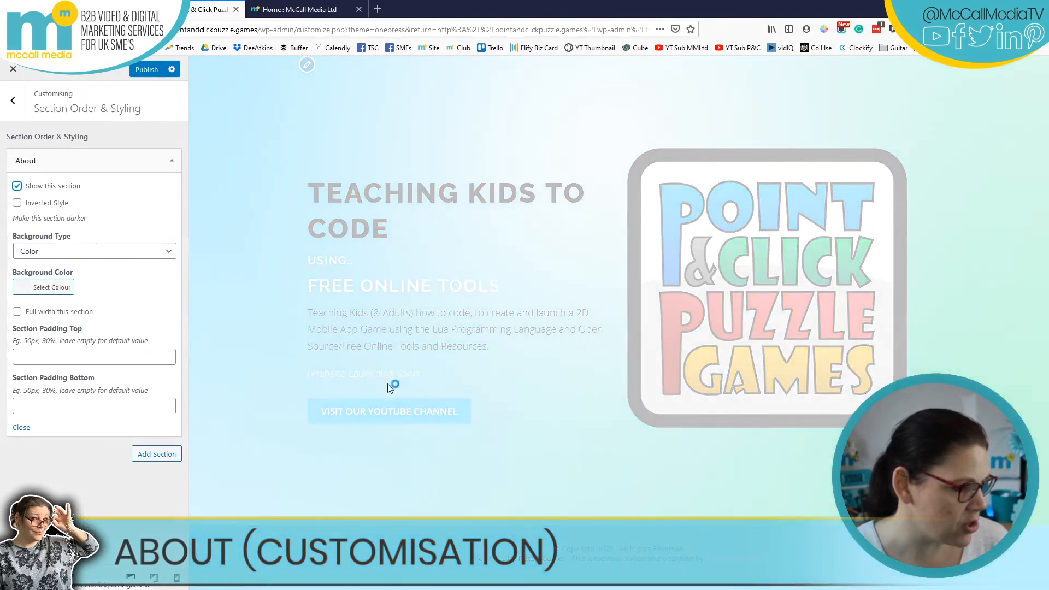
pyautogui.scroll(-6, 600, 375)
pyautogui.scroll(-2, 603, 374)
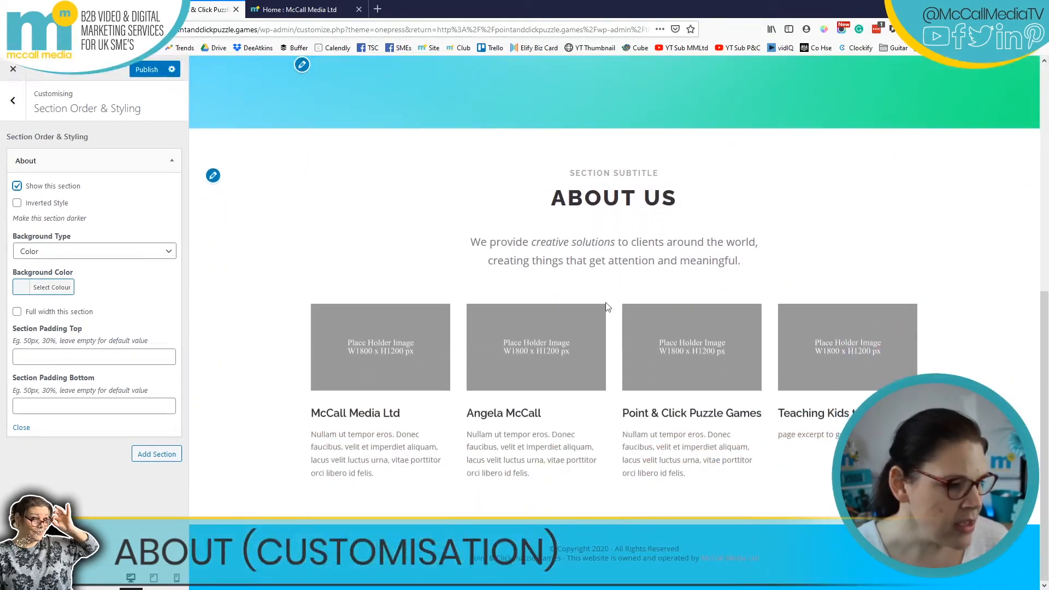
# - Make the About section full width and check its layout in the preview
pyautogui.click(17, 311)
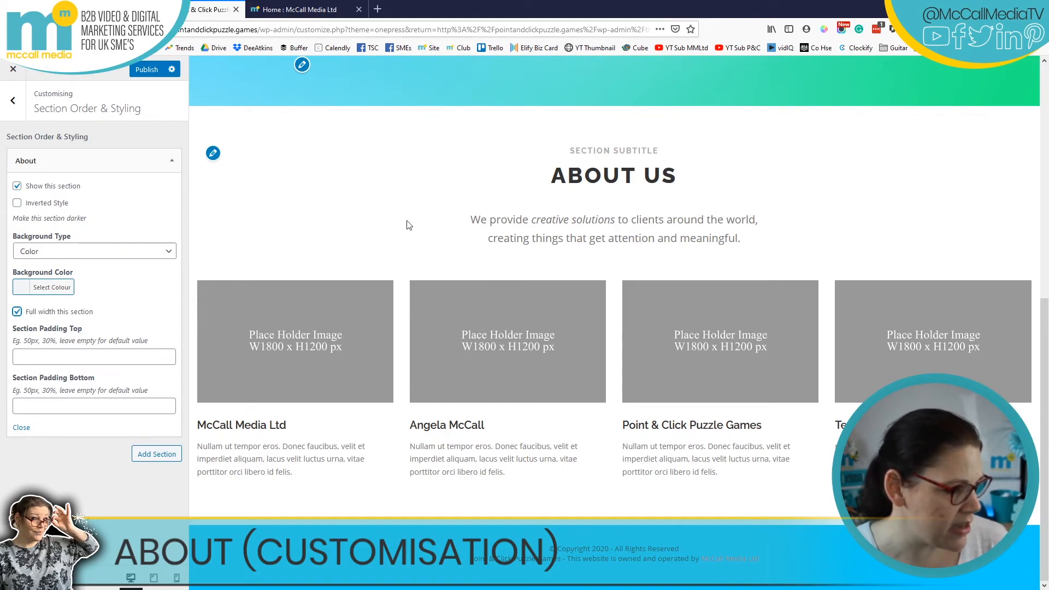
pyautogui.moveTo(568, 156); pyautogui.dragTo(662, 152)
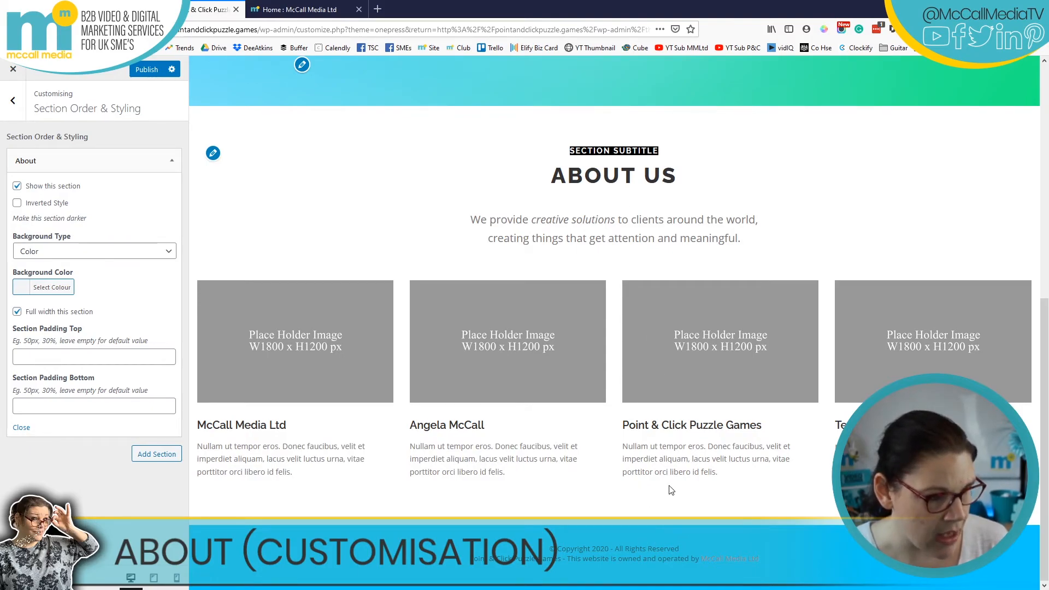
# - Try a top padding of 0px and a bottom padding of 0 on the About section, and clear both values again
pyautogui.click(42, 353)
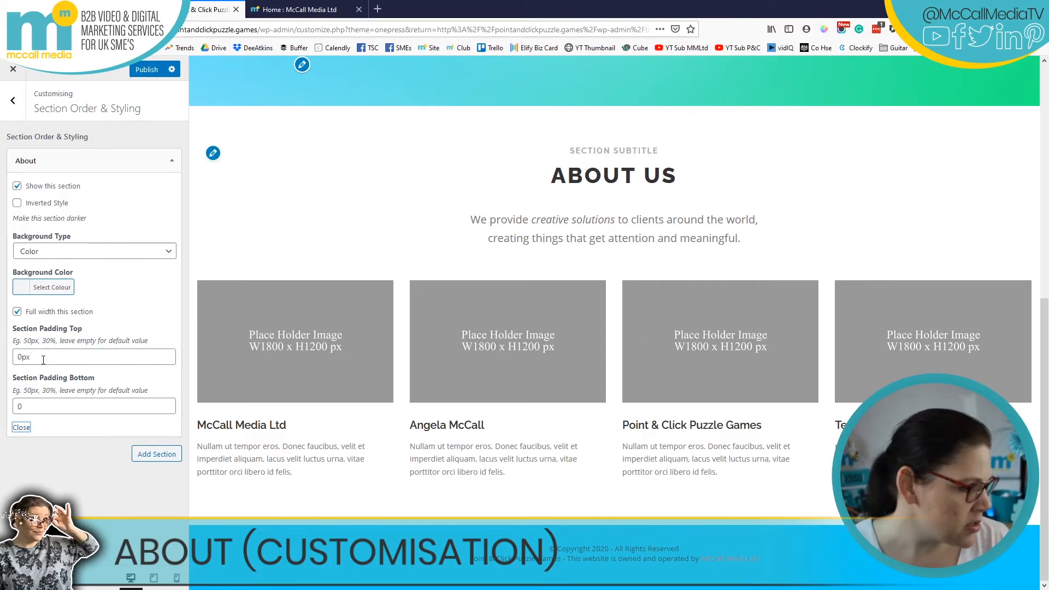
pyautogui.moveTo(43, 356); pyautogui.dragTo(1, 352)
pyautogui.press('BackSpace')
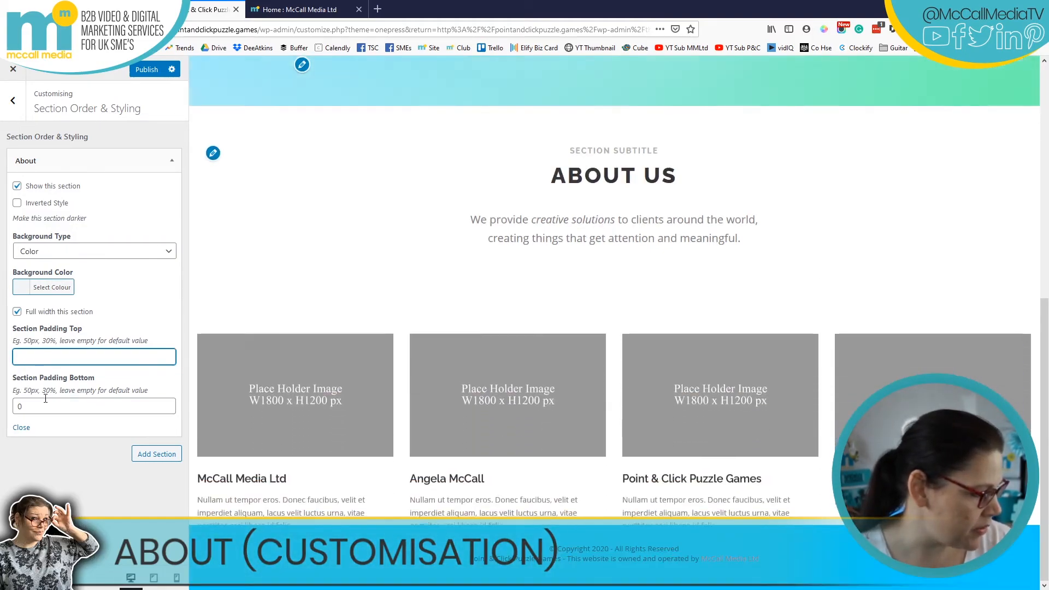
pyautogui.click(45, 401)
pyautogui.press('BackSpace')
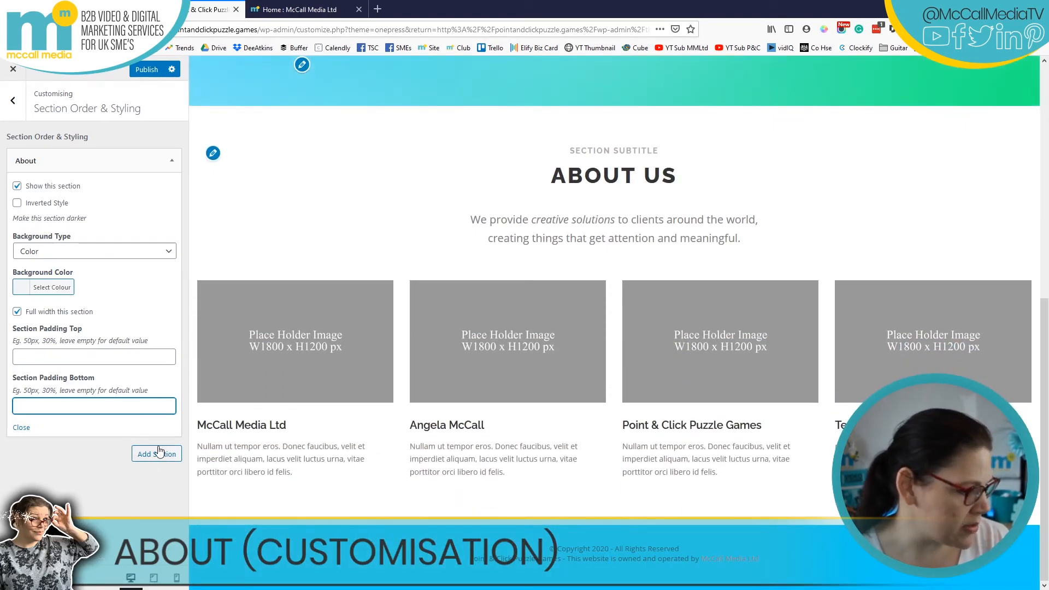
# - Publish the About section's styling changes
pyautogui.click(146, 69)
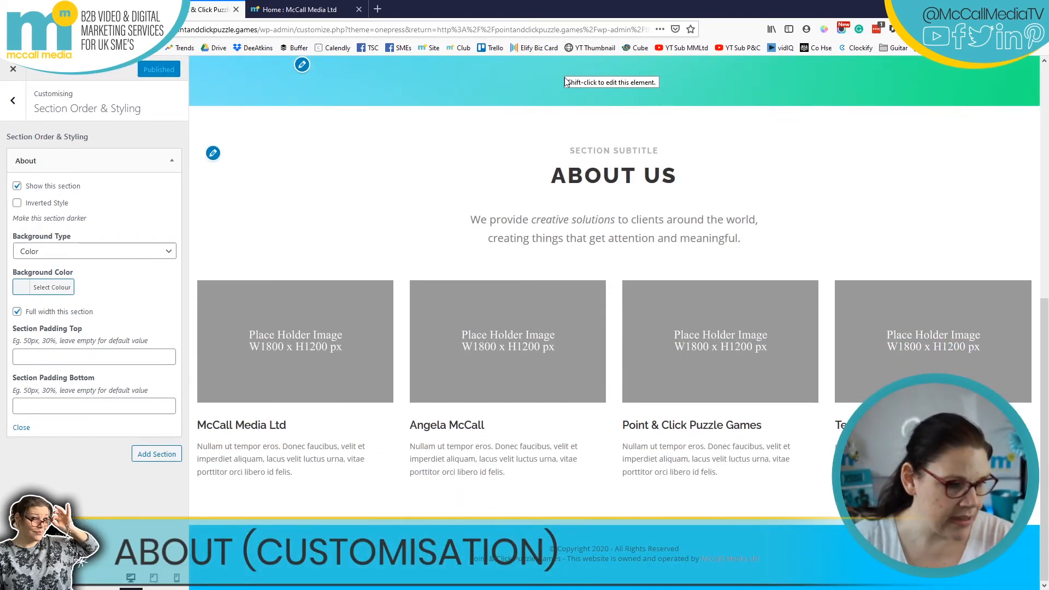